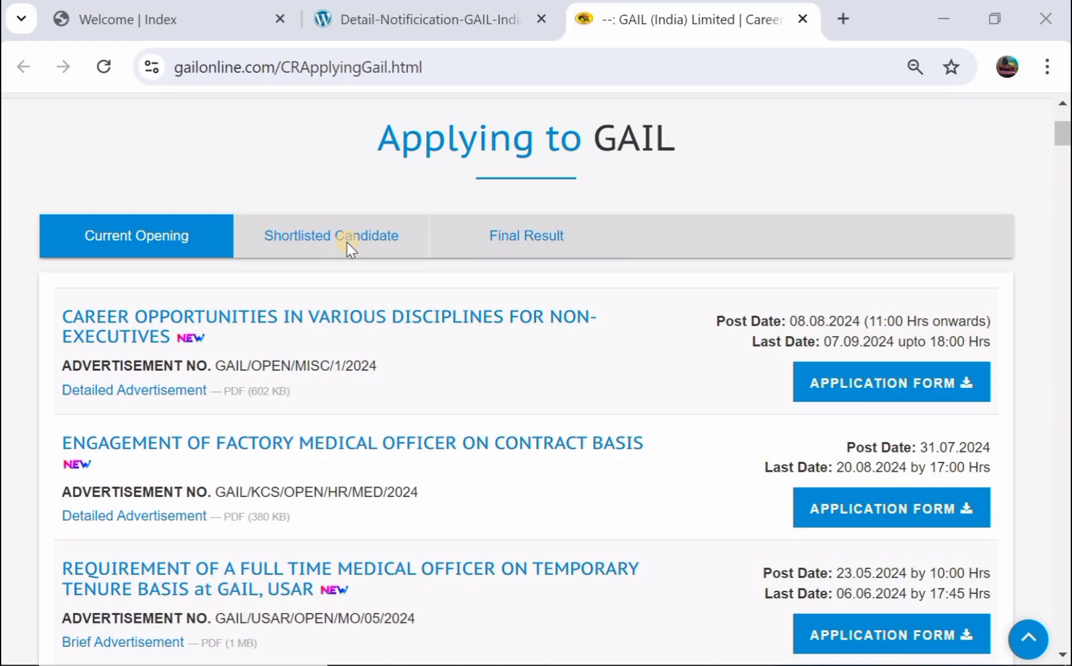
Step: Bring the GAIL Current Opening list with the non-executive advertisement into view
scroll(347, 242, up, 4)
Step: In the Non-Executive 2024 notification PDF, read from Table-I through the PwBD and abbreviation tables to Table-II on page 4
click(436, 22)
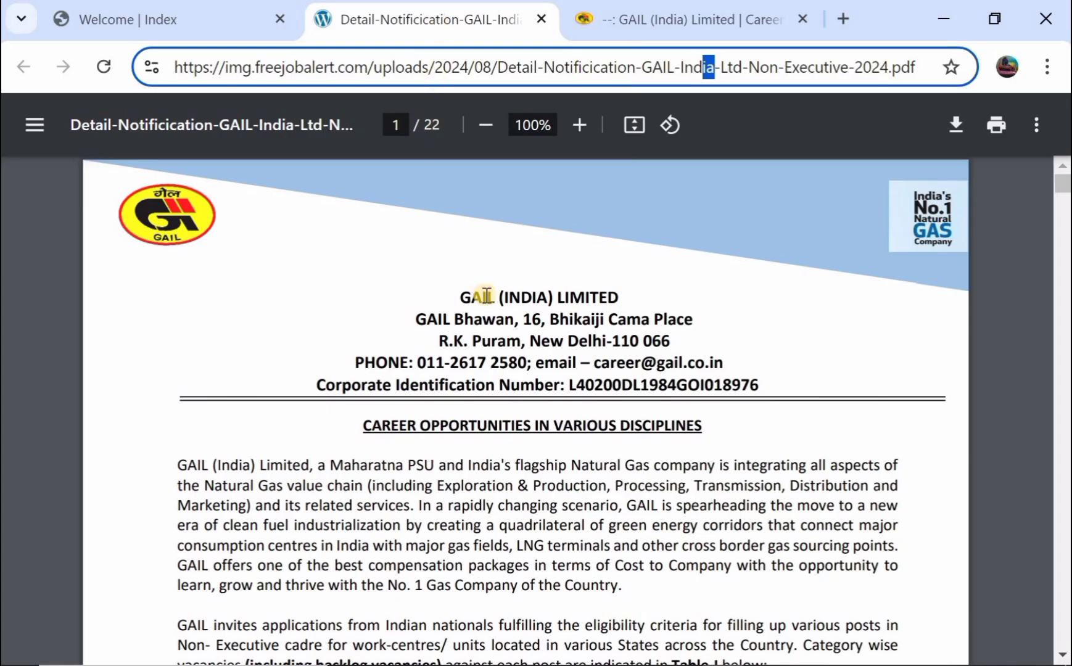
scroll(486, 296, down, 5)
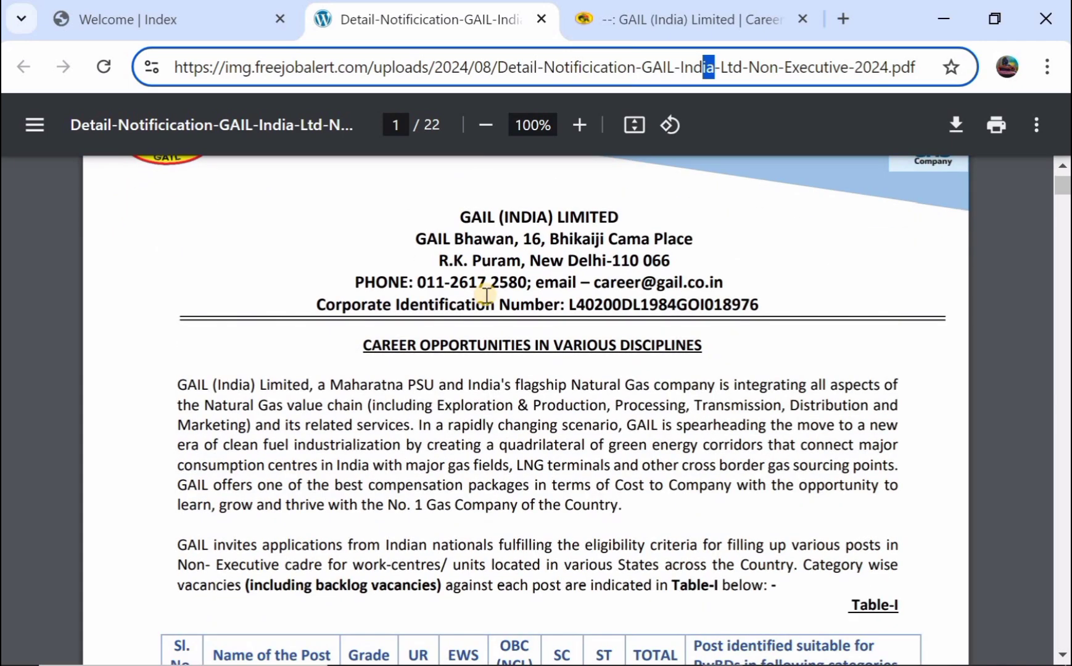
scroll(486, 296, down, 2)
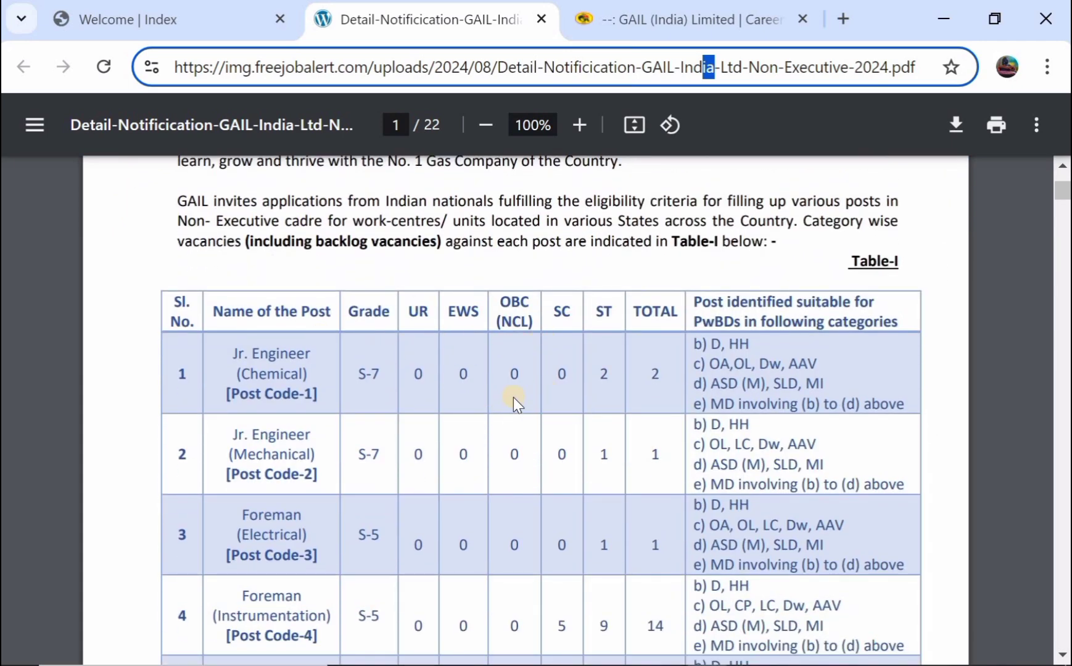
scroll(274, 392, down, 1)
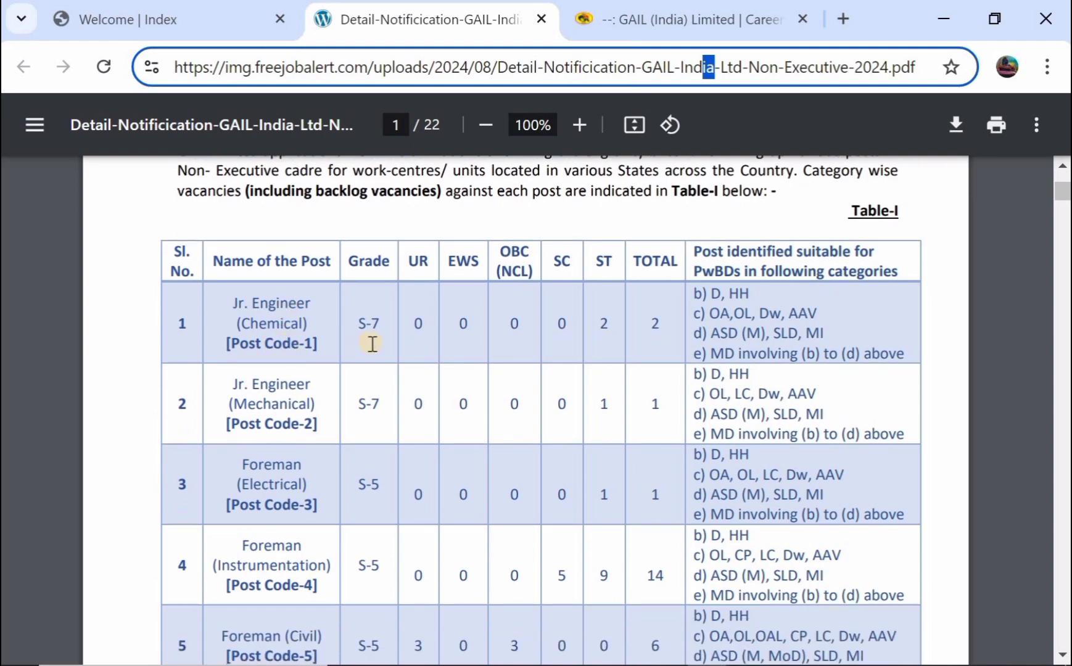
scroll(372, 343, down, 15)
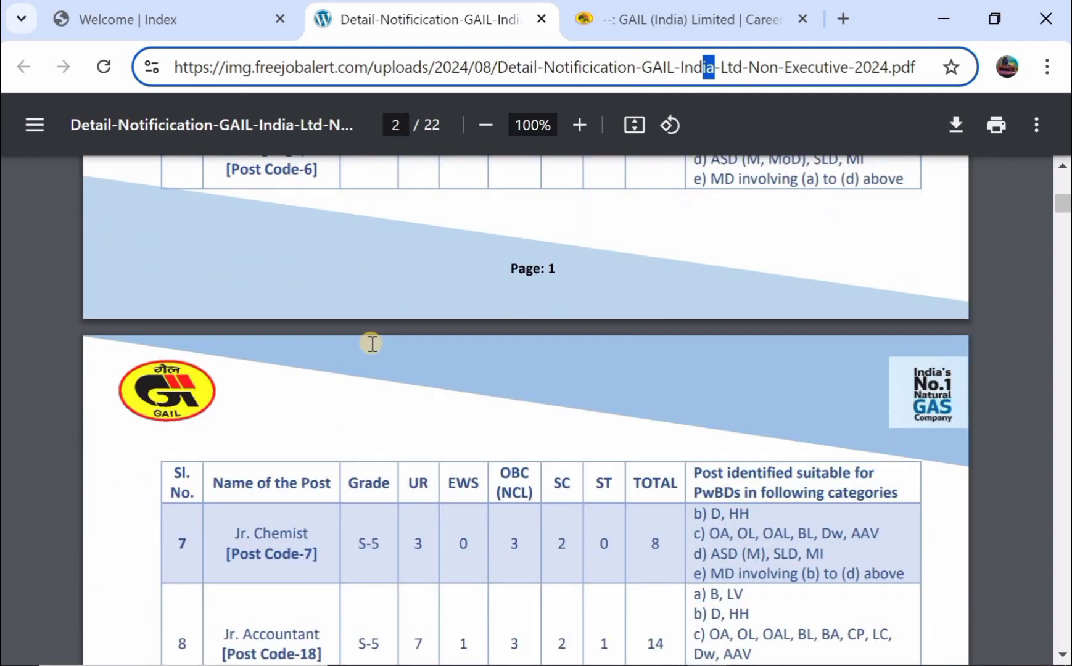
scroll(371, 344, down, 16)
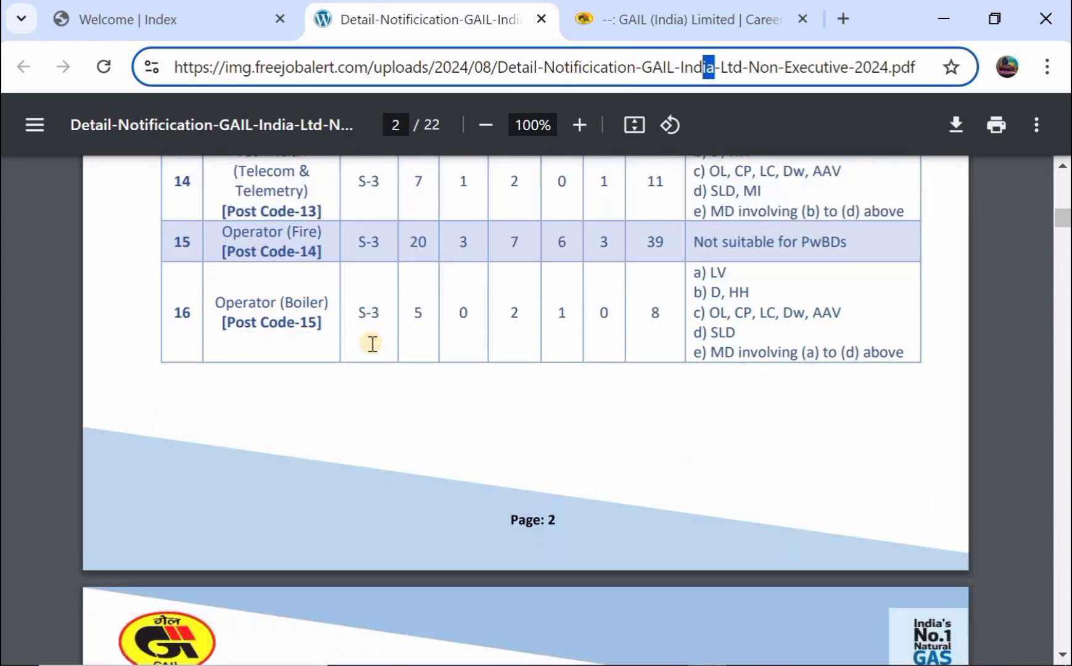
scroll(372, 344, down, 8)
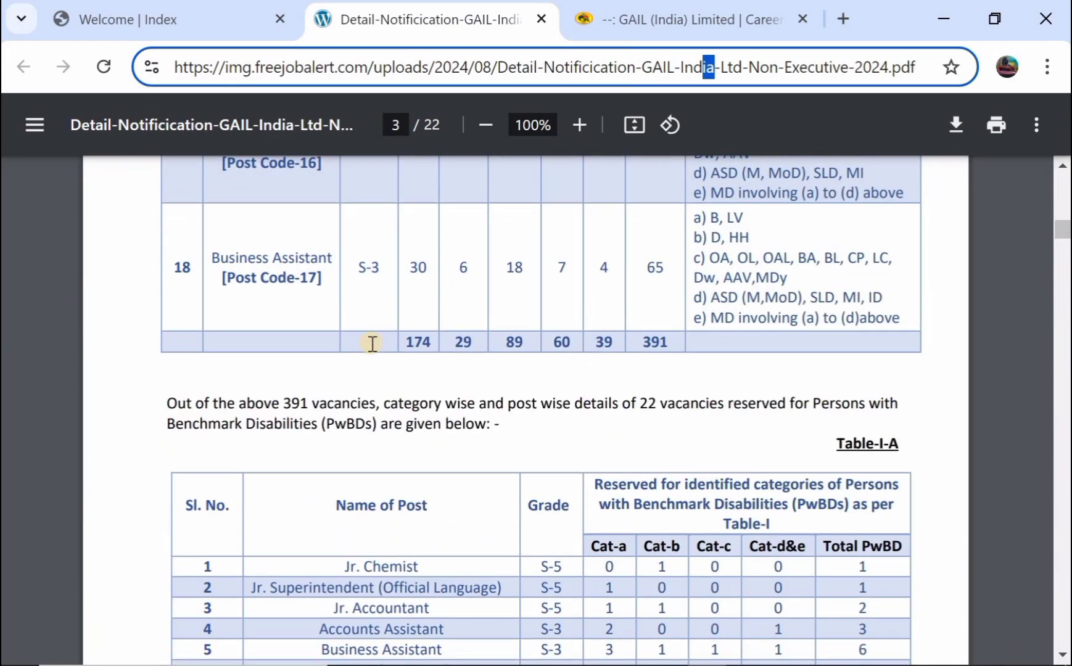
scroll(372, 343, down, 14)
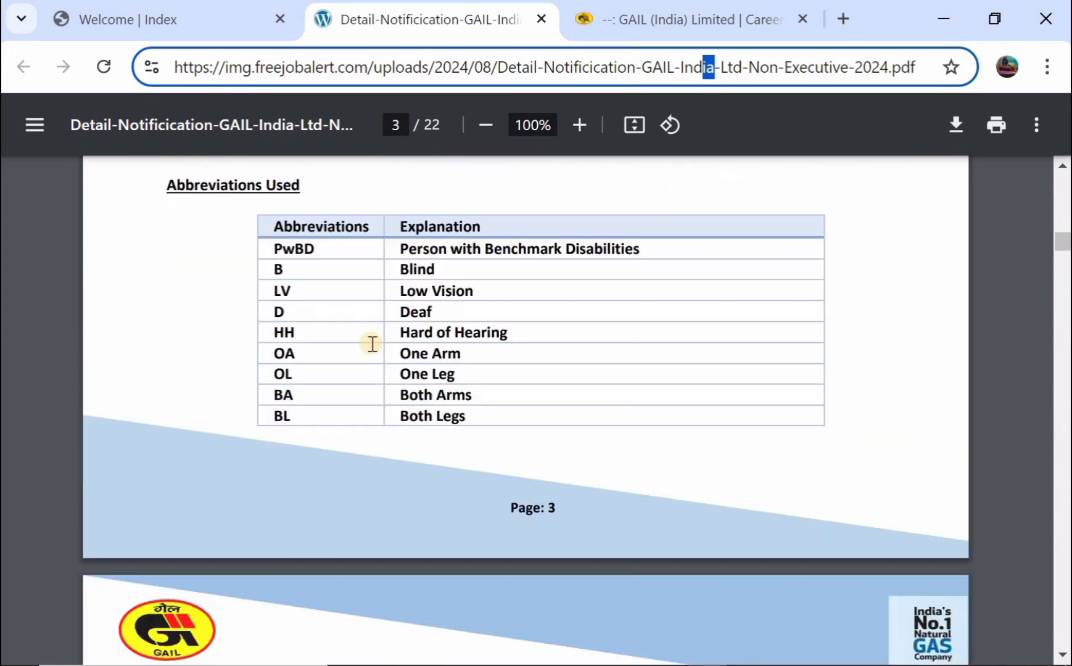
scroll(372, 343, down, 9)
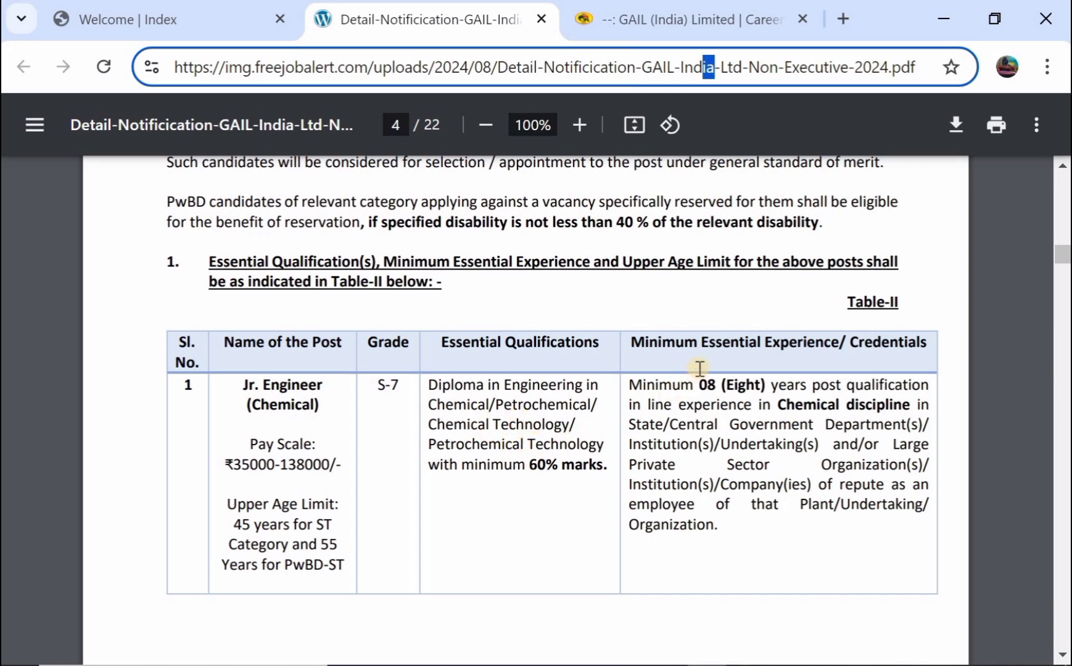
Step: Review the first Table-II posts' essential qualifications and experience in the notification PDF
scroll(676, 373, down, 12)
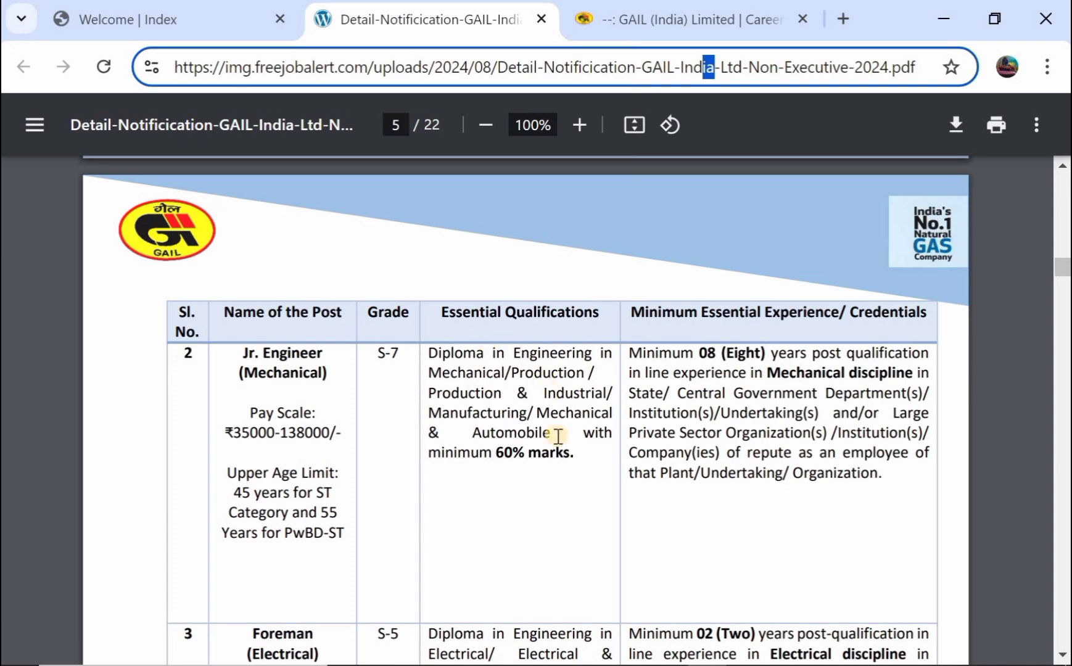
scroll(718, 391, down, 7)
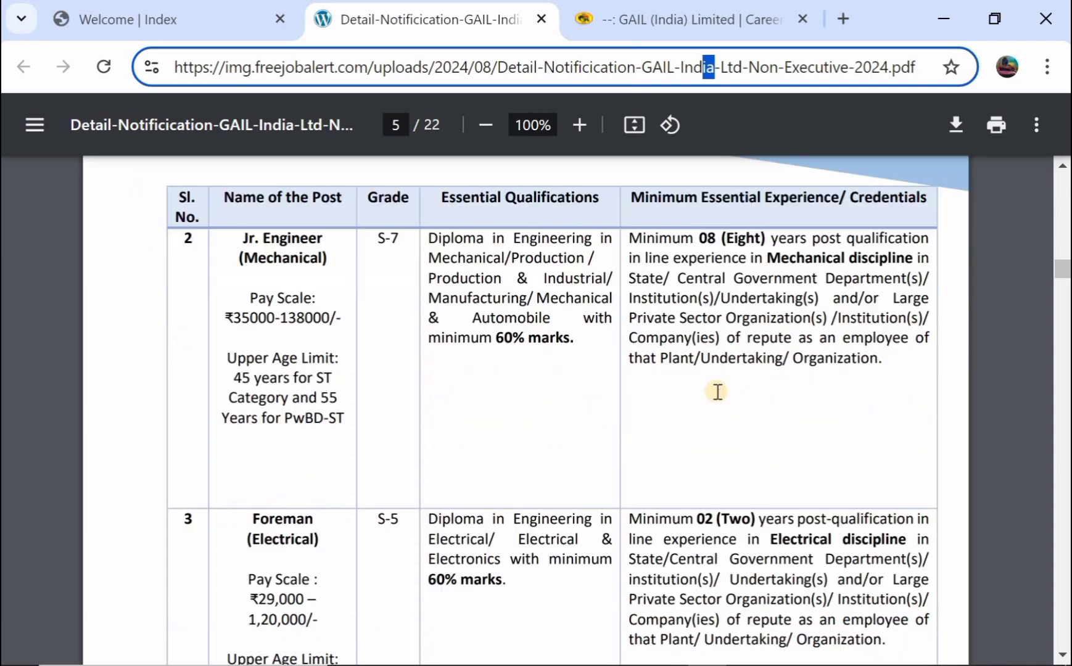
scroll(717, 392, down, 12)
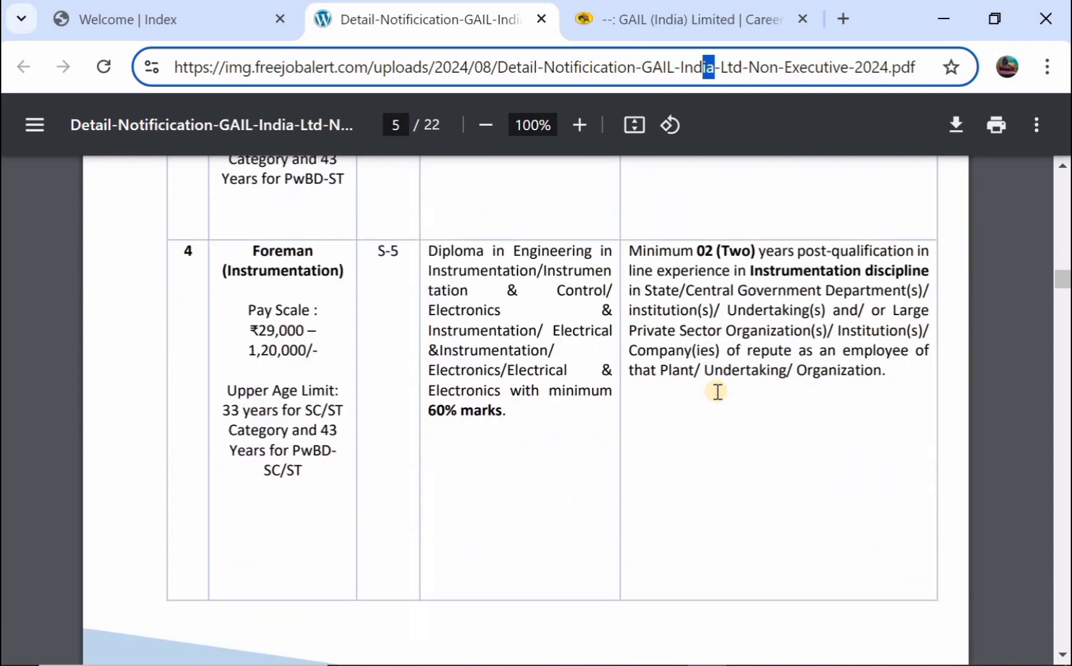
scroll(717, 392, down, 6)
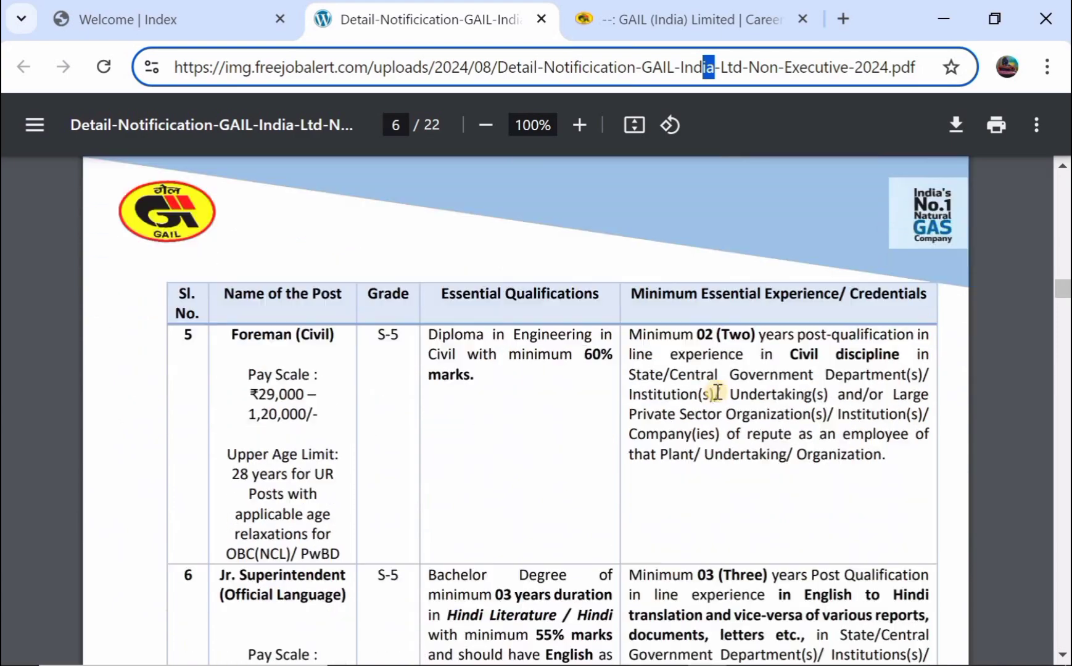
scroll(718, 391, up, 3)
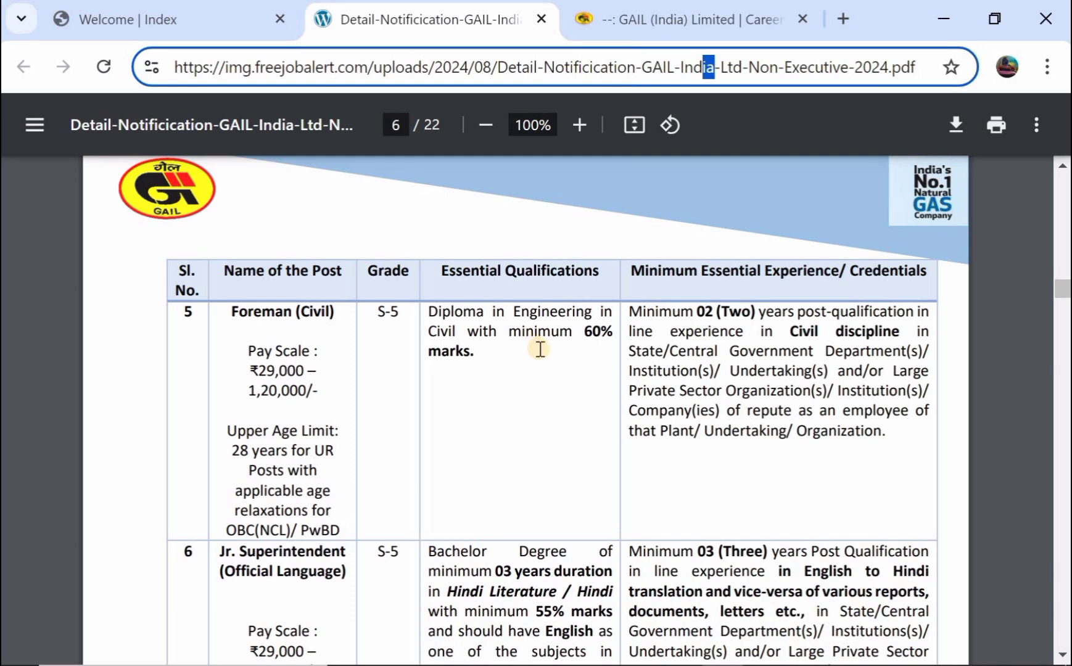
Step: Read the remaining Table-II posts through page 8, then return to the GAIL Application Form page
scroll(573, 350, down, 1)
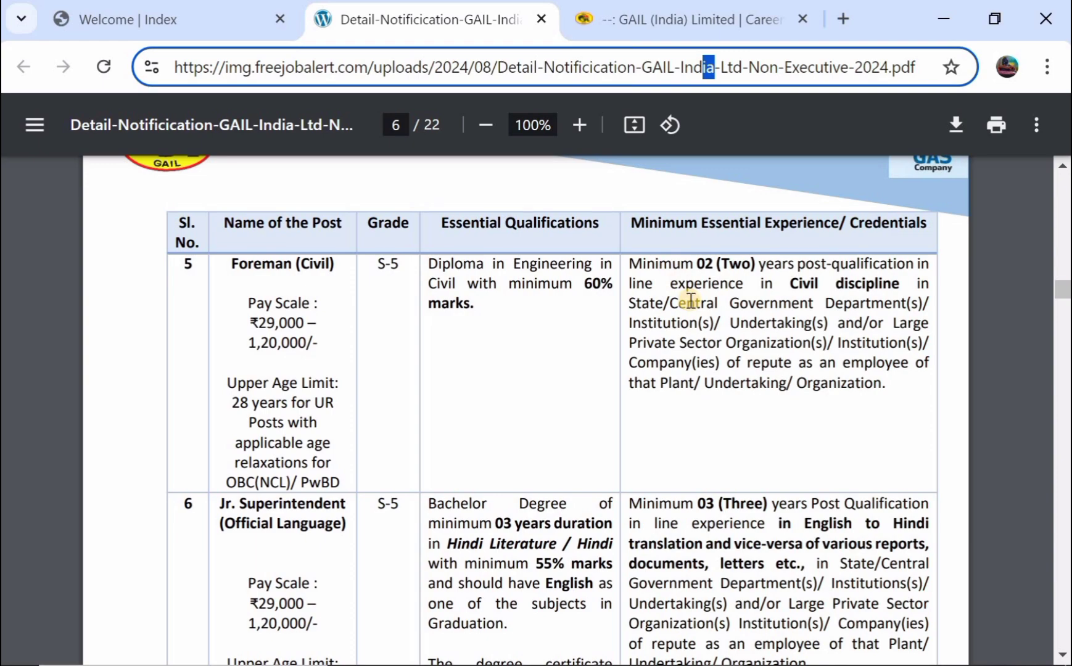
scroll(715, 305, down, 7)
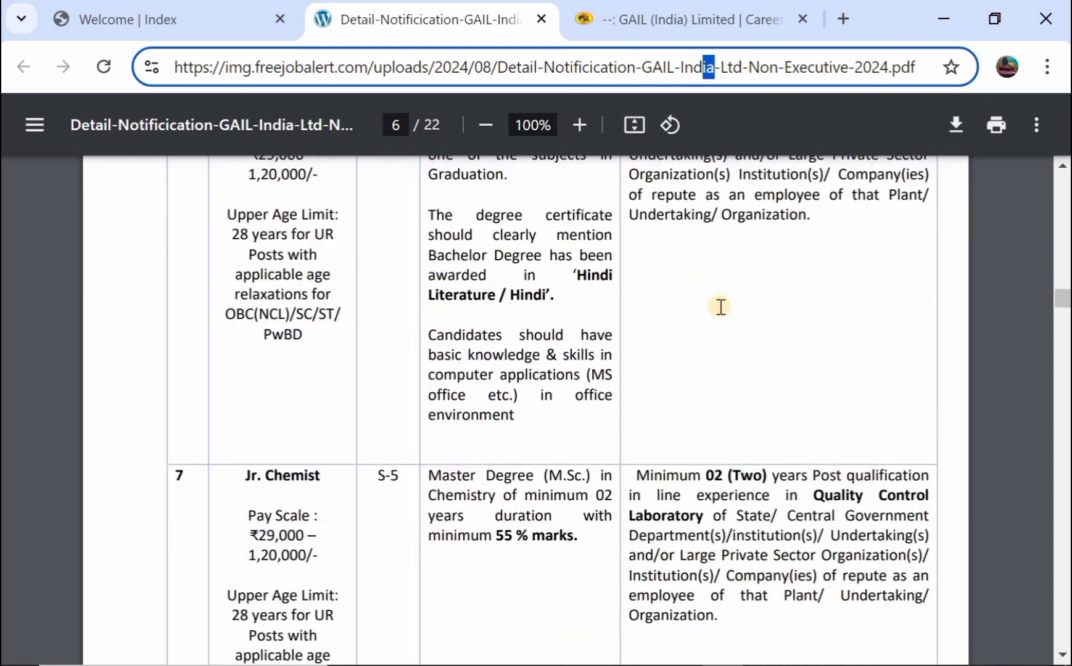
scroll(720, 307, down, 10)
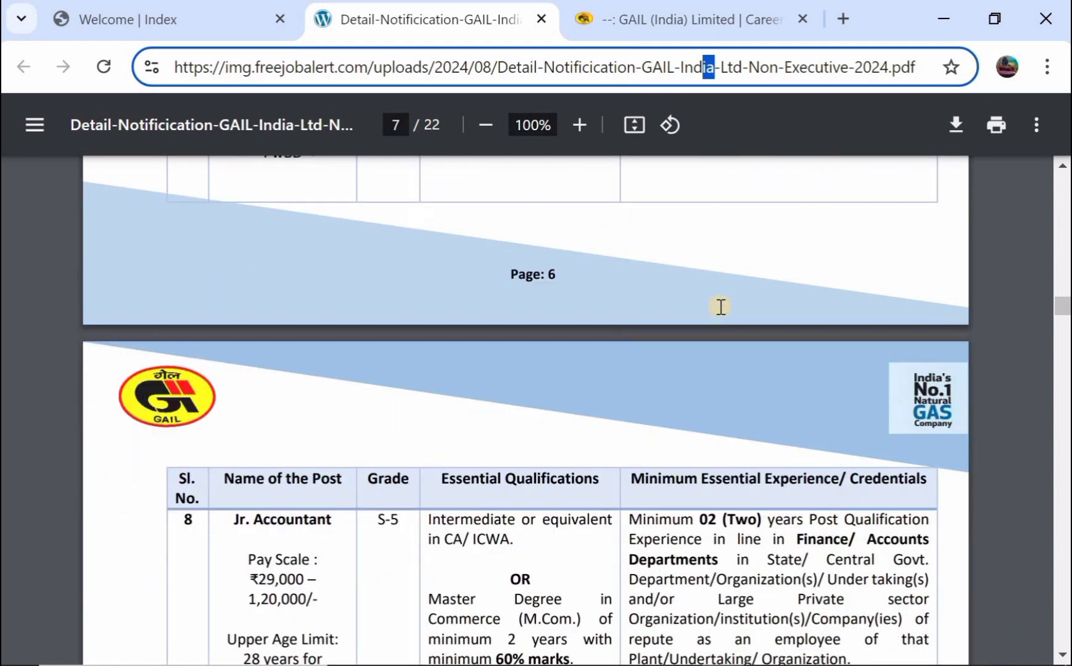
scroll(721, 306, down, 7)
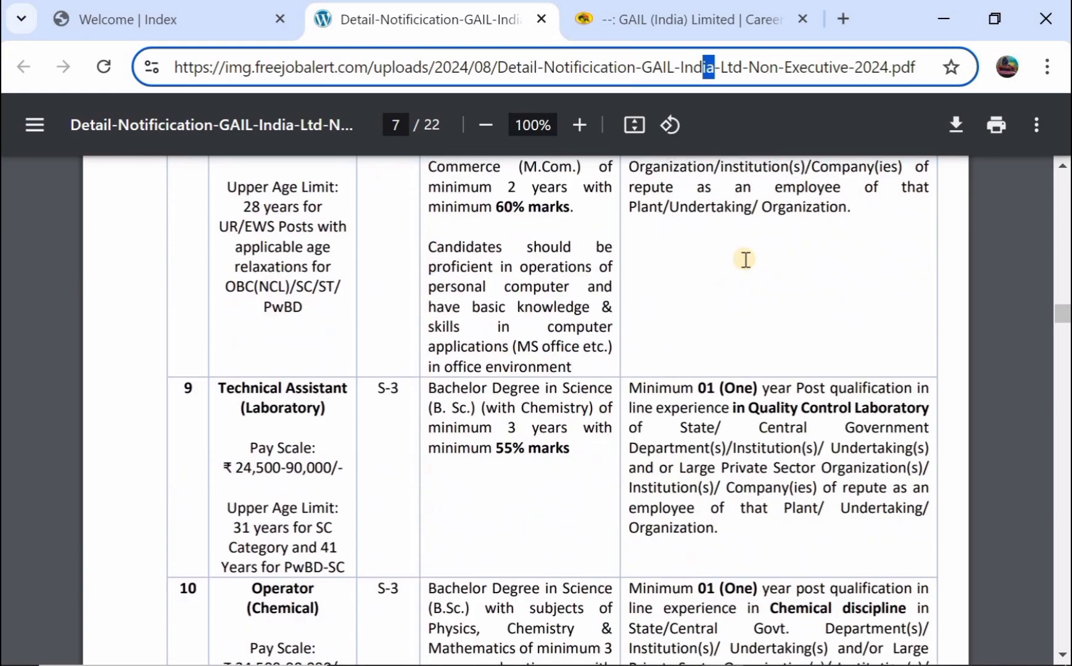
scroll(745, 259, down, 6)
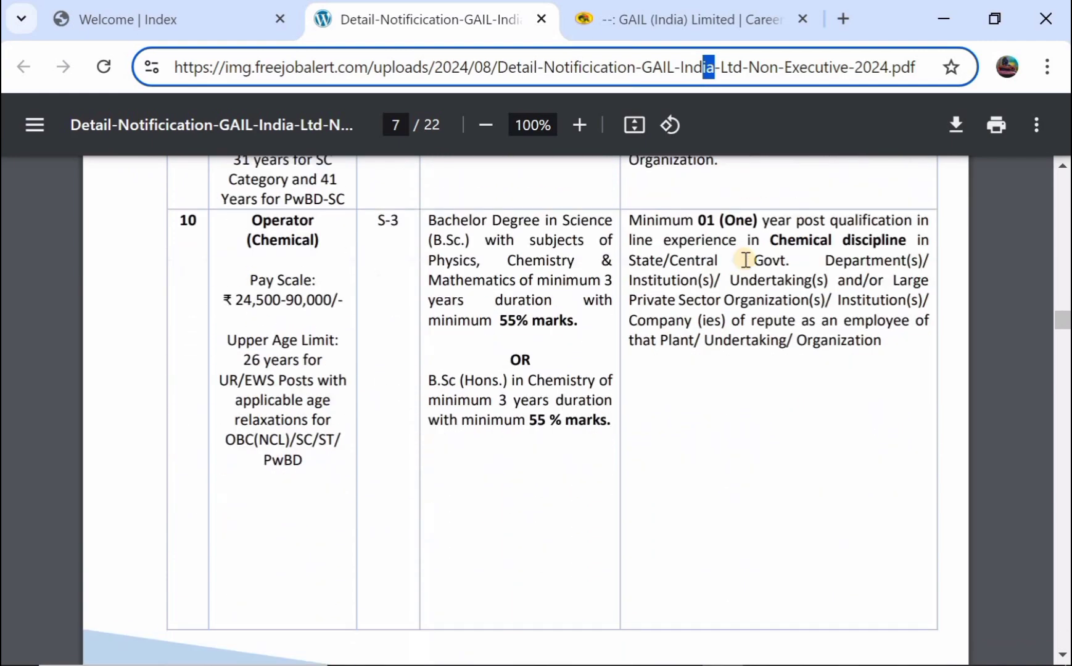
scroll(745, 259, down, 5)
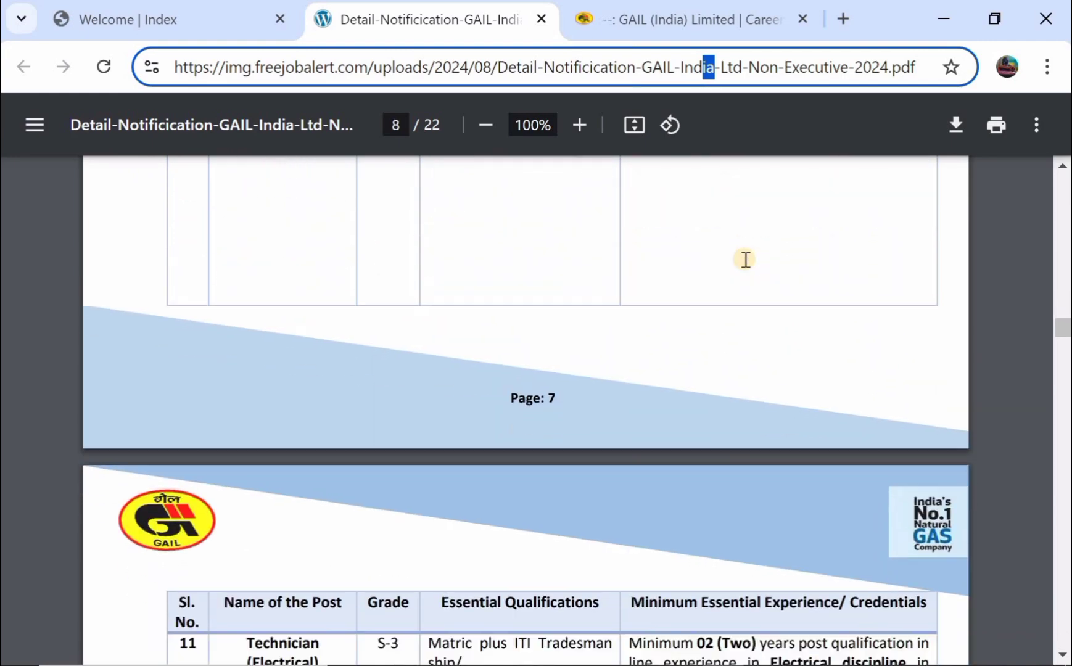
scroll(745, 260, down, 4)
key(ctrl+shift+Tab)
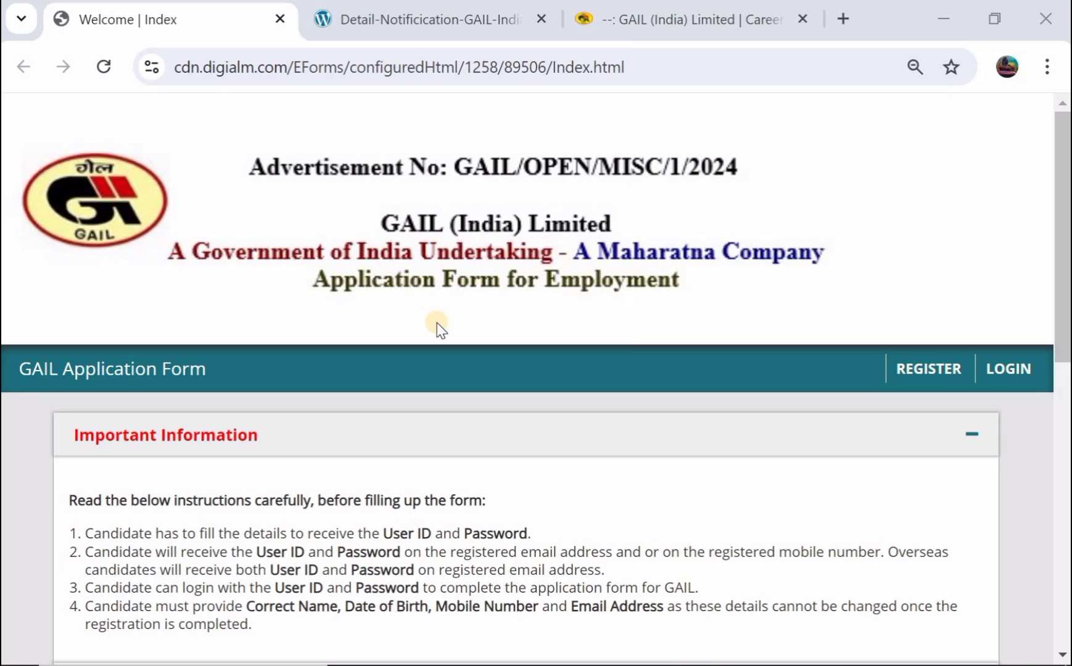
Step: Check Important Information, General Links and Key Dates, then go to the REGISTER page
scroll(437, 324, down, 4)
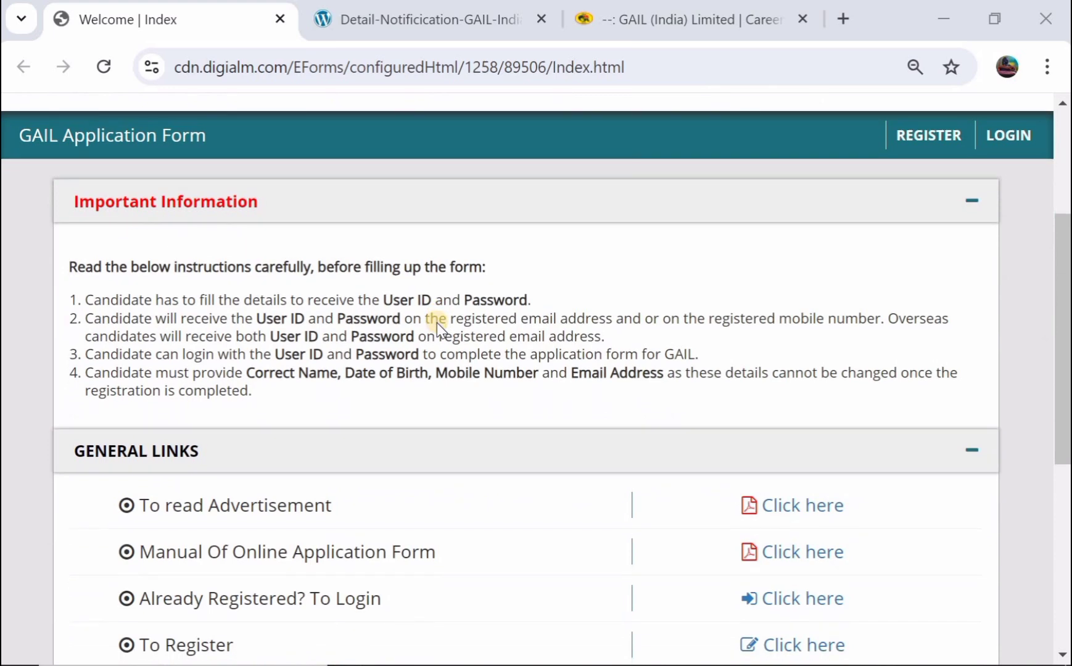
scroll(436, 323, up, 2)
scroll(436, 323, down, 2)
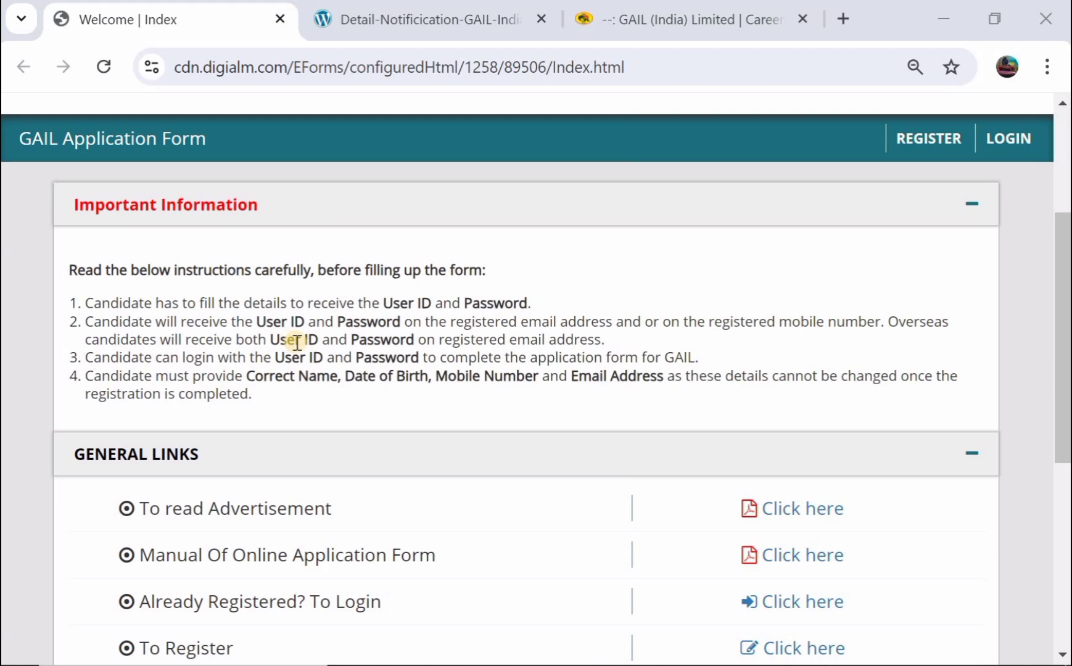
scroll(297, 342, down, 3)
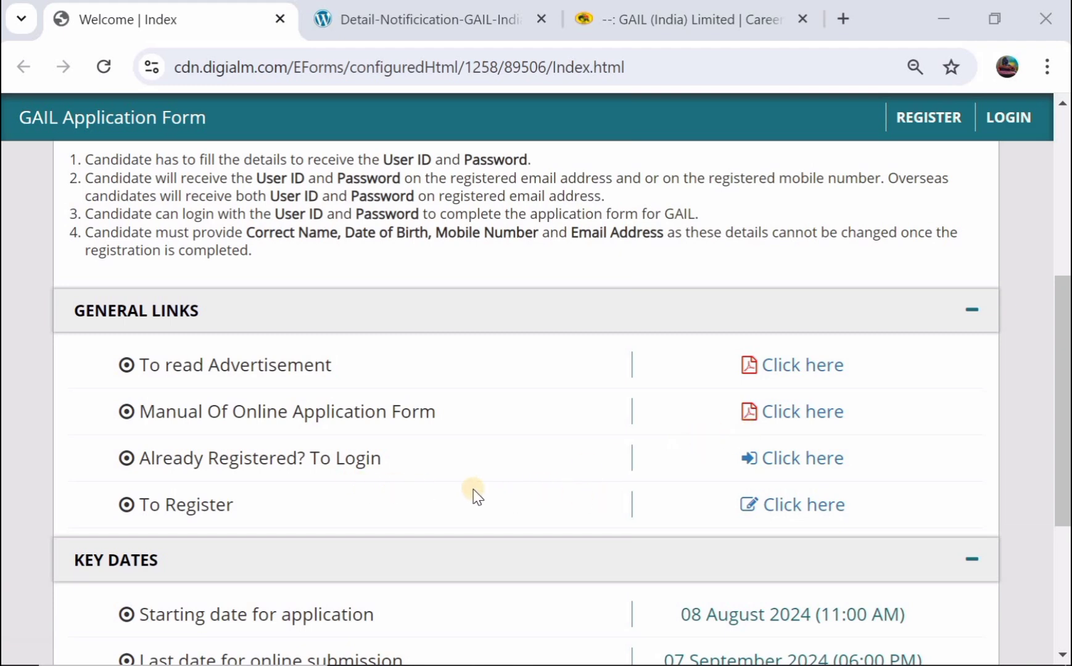
scroll(463, 474, down, 3)
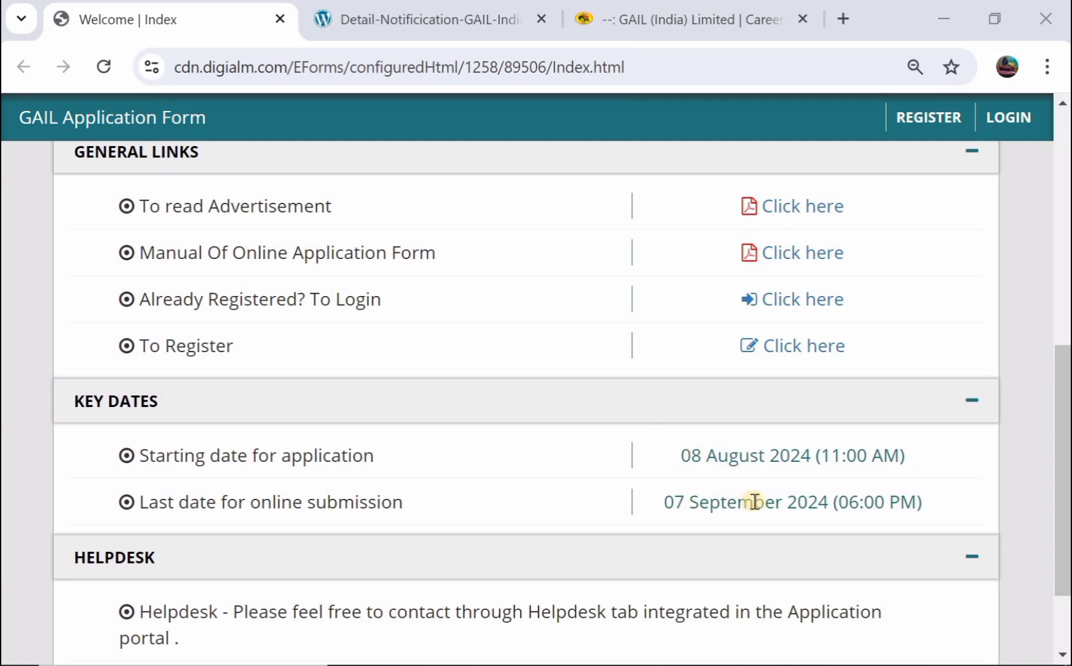
scroll(514, 399, down, 2)
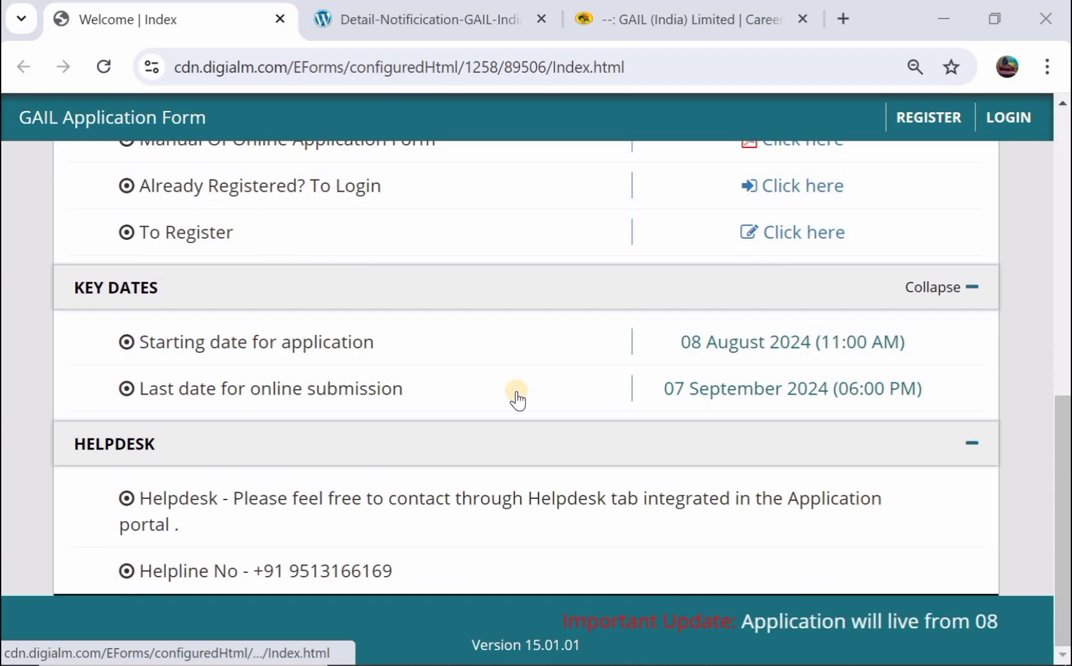
scroll(515, 399, up, 7)
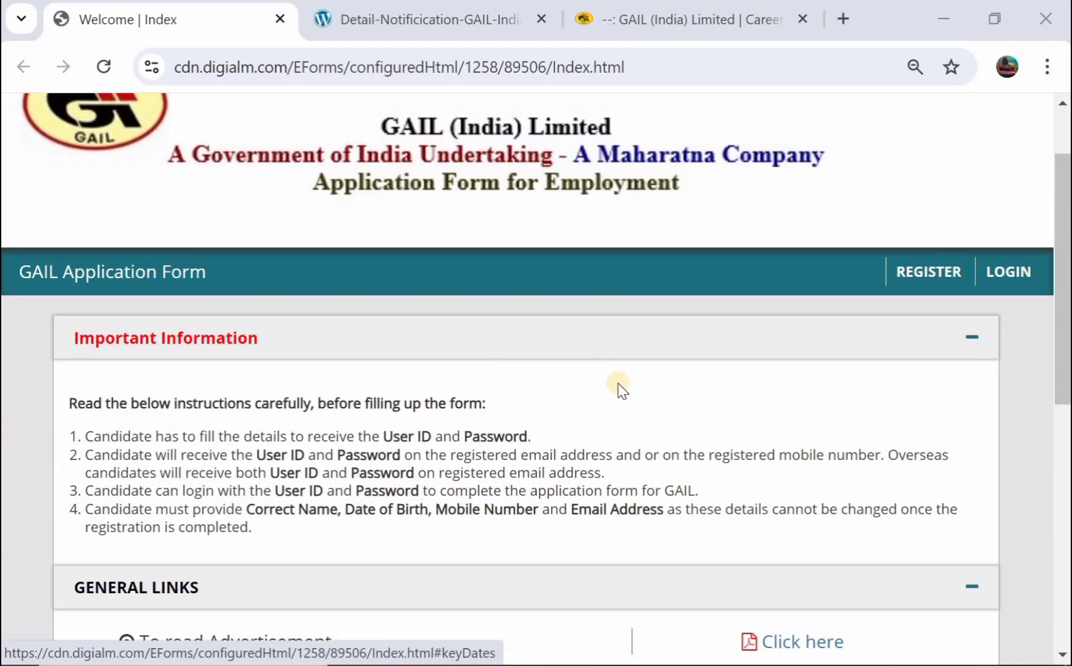
click(916, 268)
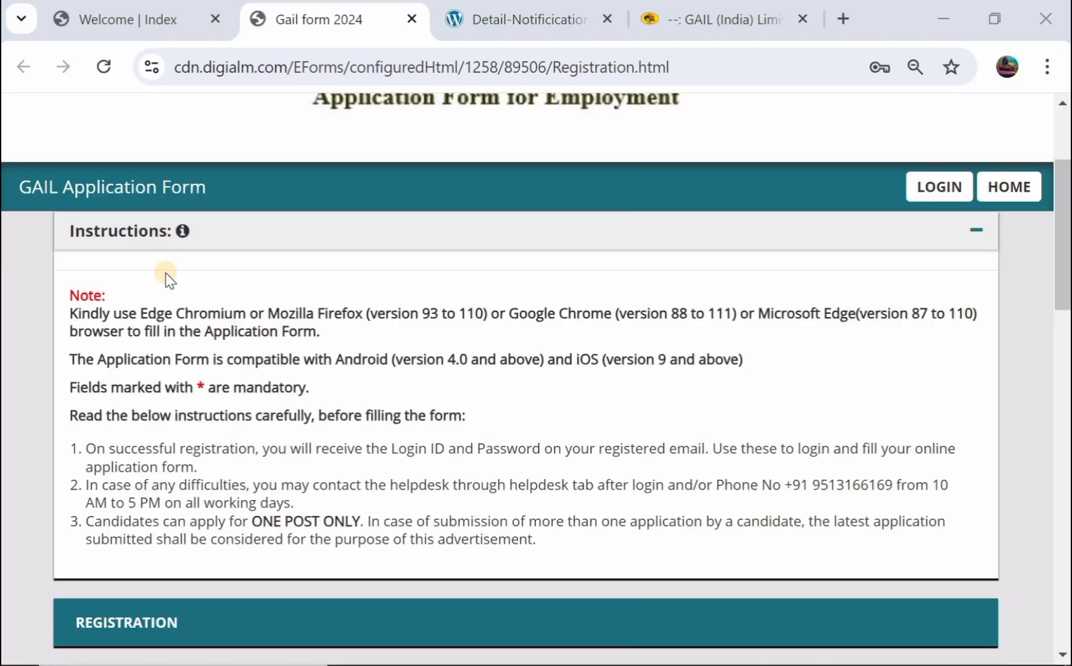
Step: Choose Foreman (Electrical) as the Post Name so Post Code fills in as 03
scroll(164, 273, down, 5)
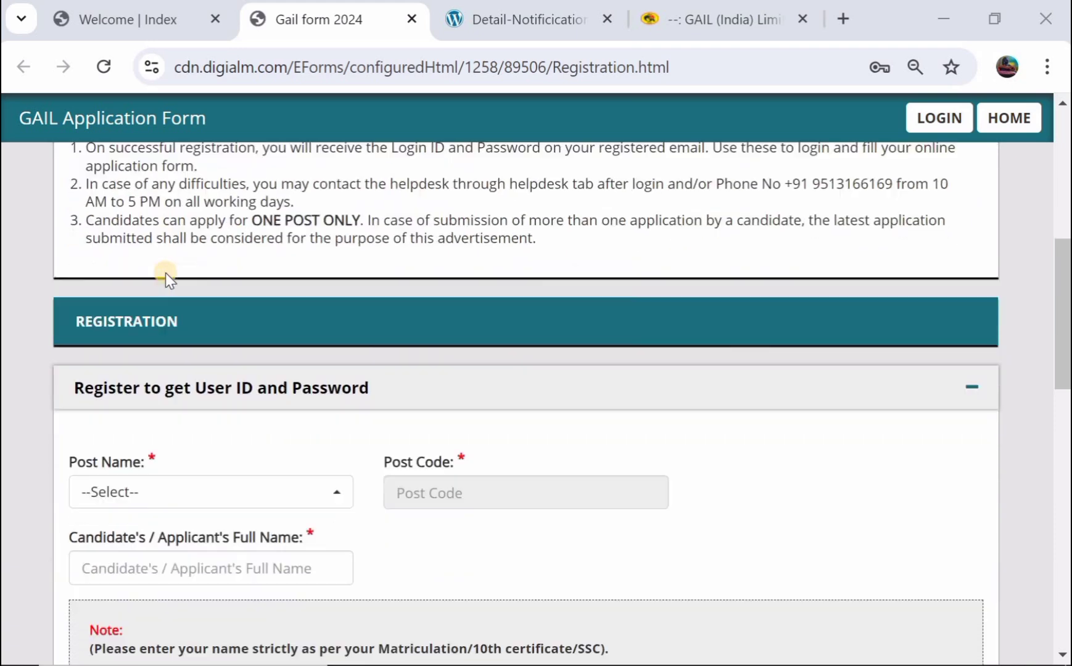
scroll(164, 273, down, 2)
scroll(155, 351, down, 1)
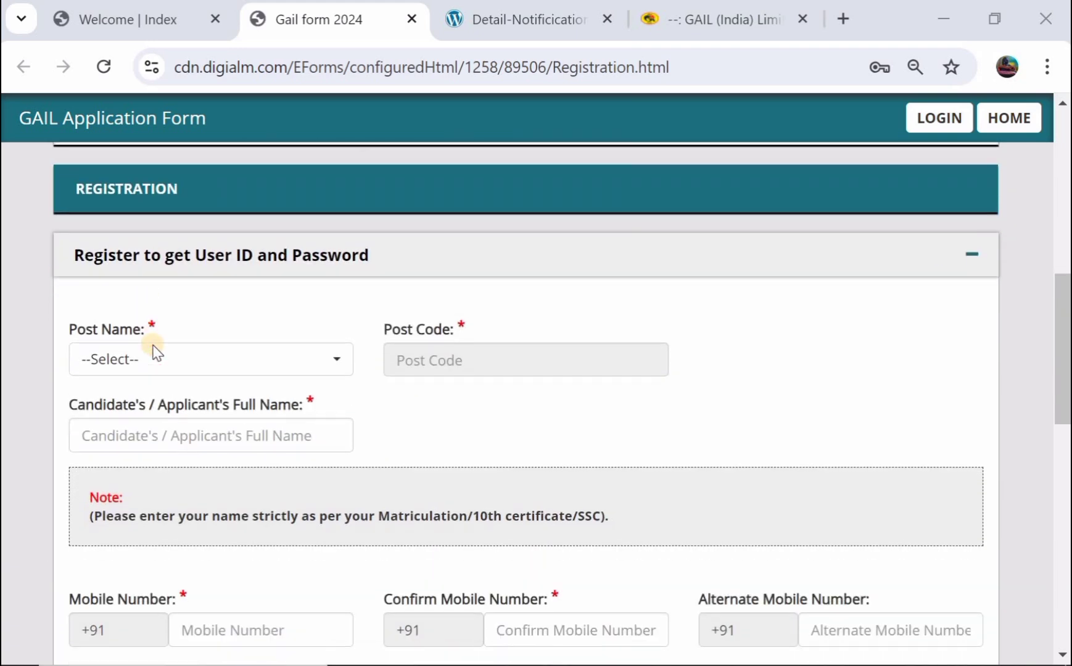
click(125, 361)
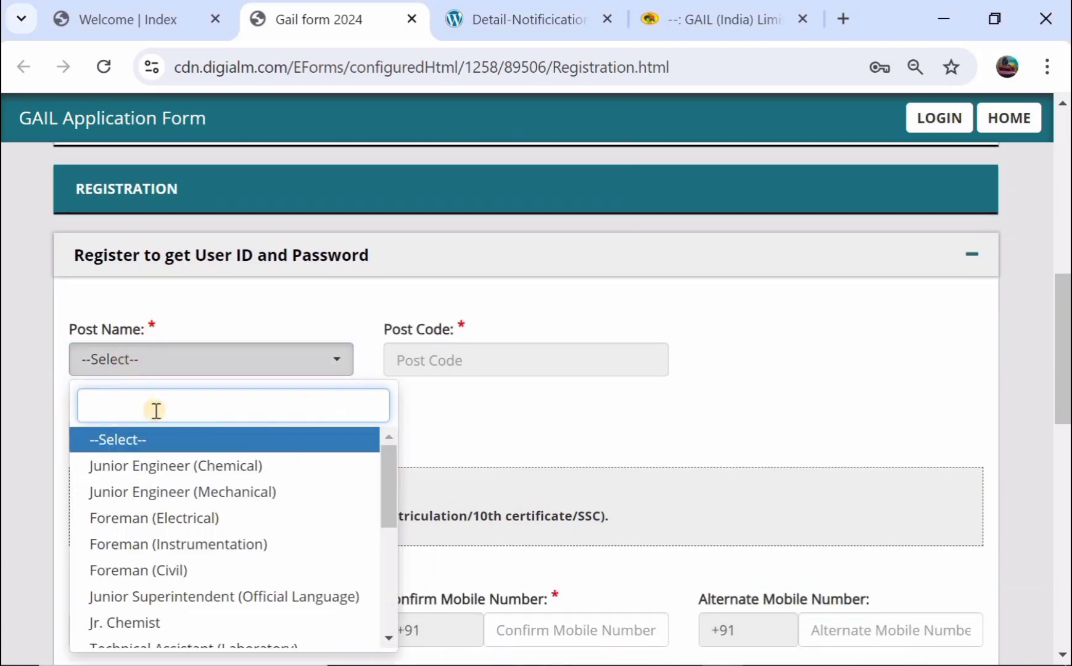
click(205, 517)
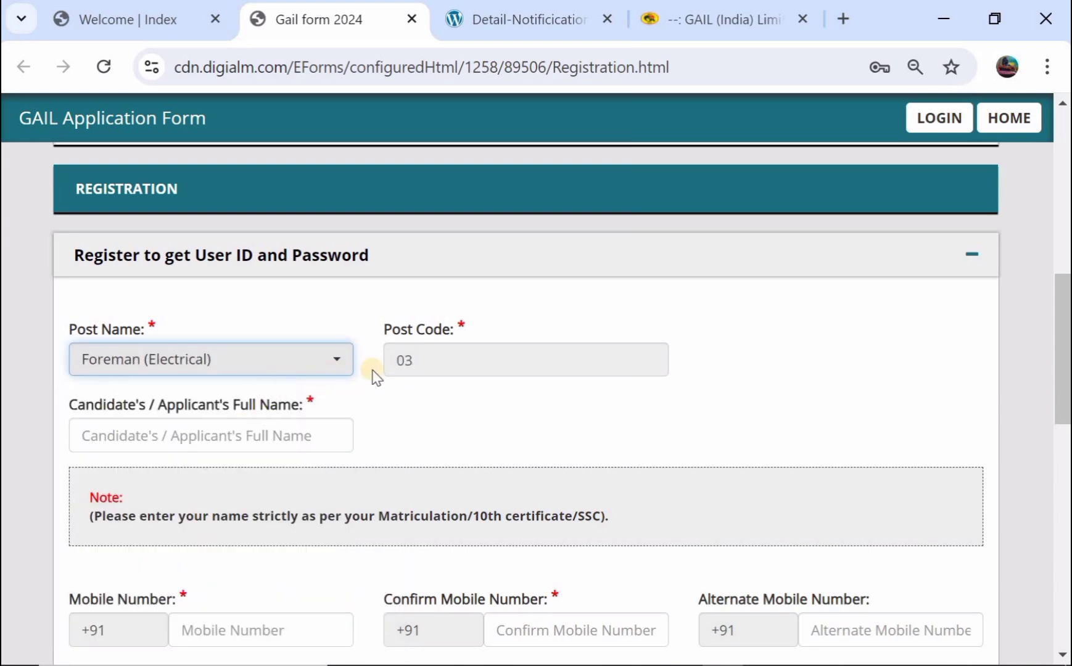
click(219, 434)
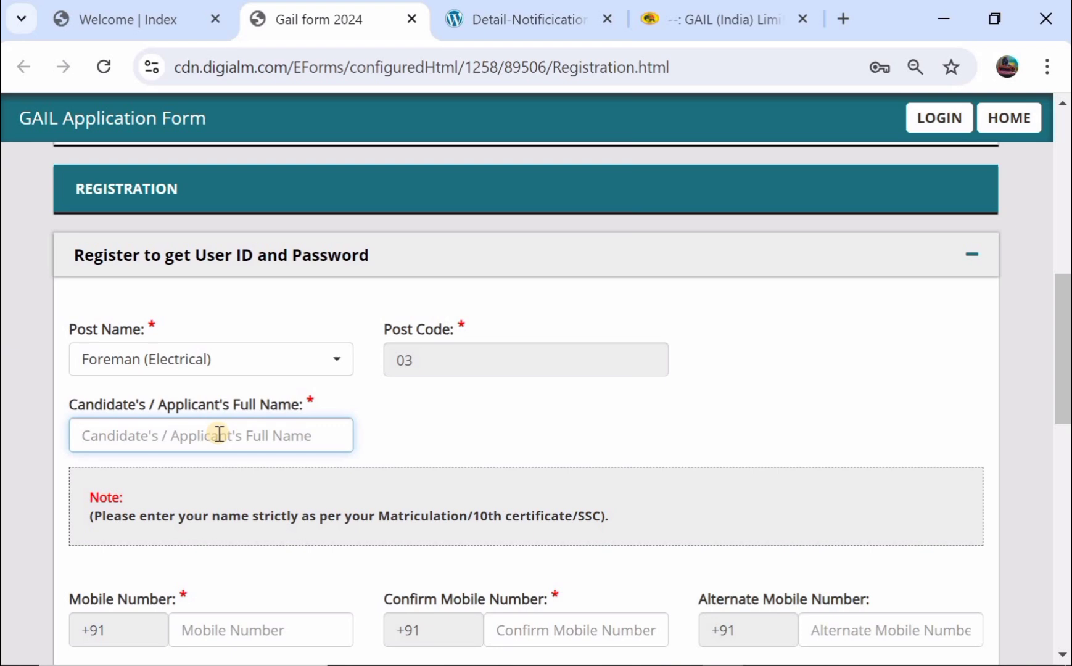
Step: Enter the applicant's full name in Candidate's Full Name, correcting a typo
text(RAN)
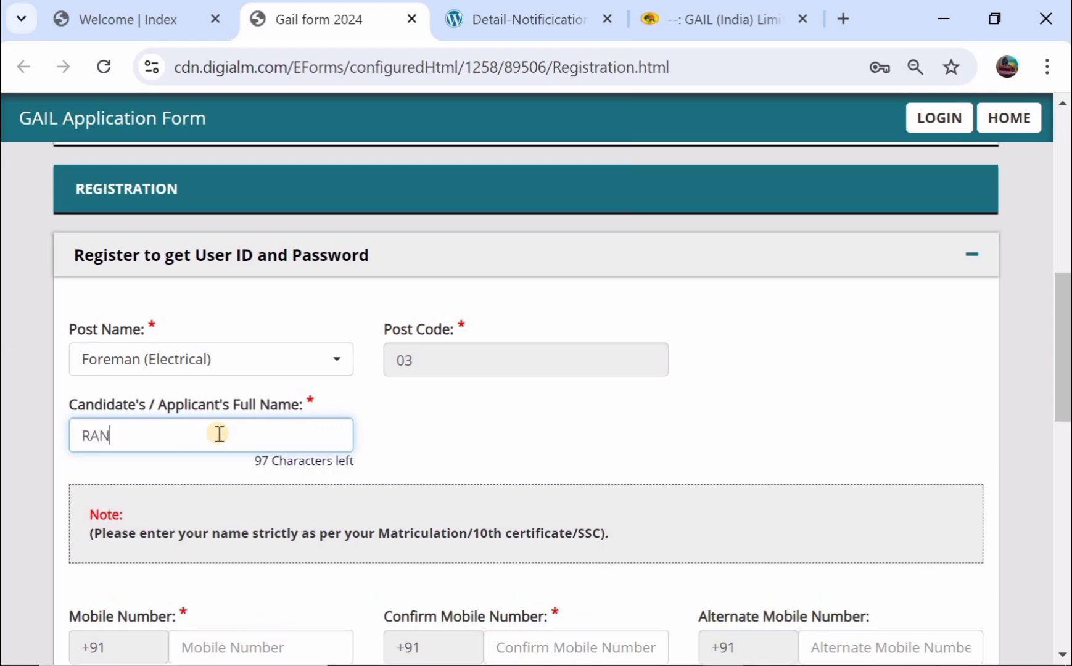
key(BackSpace)
key(BackSpace)
scroll(219, 434, down, 3)
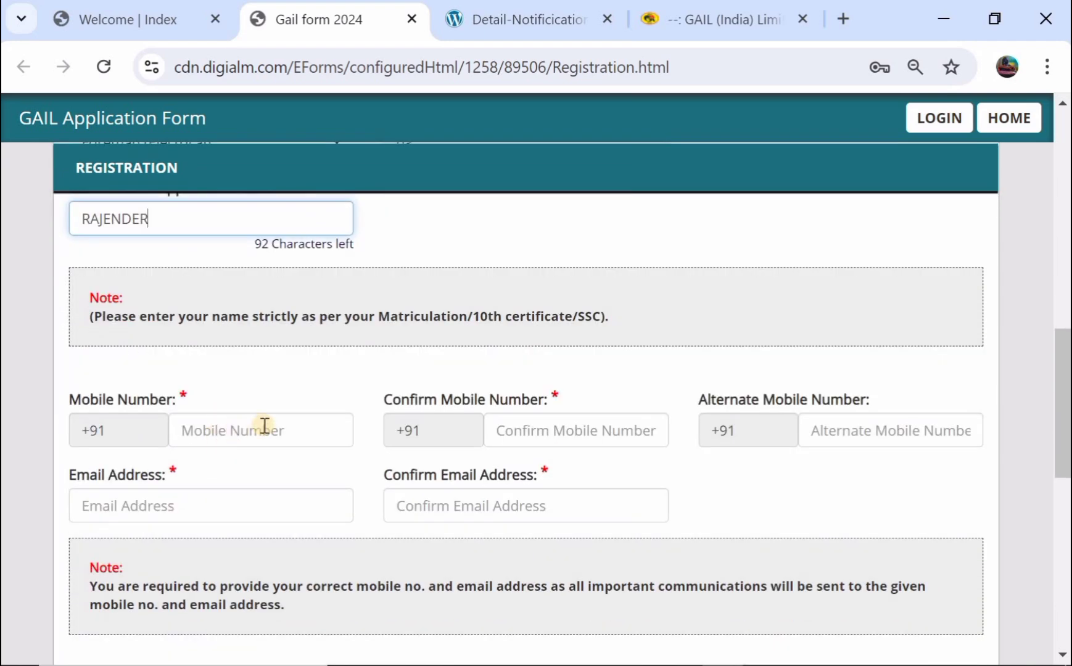
scroll(532, 424, down, 1)
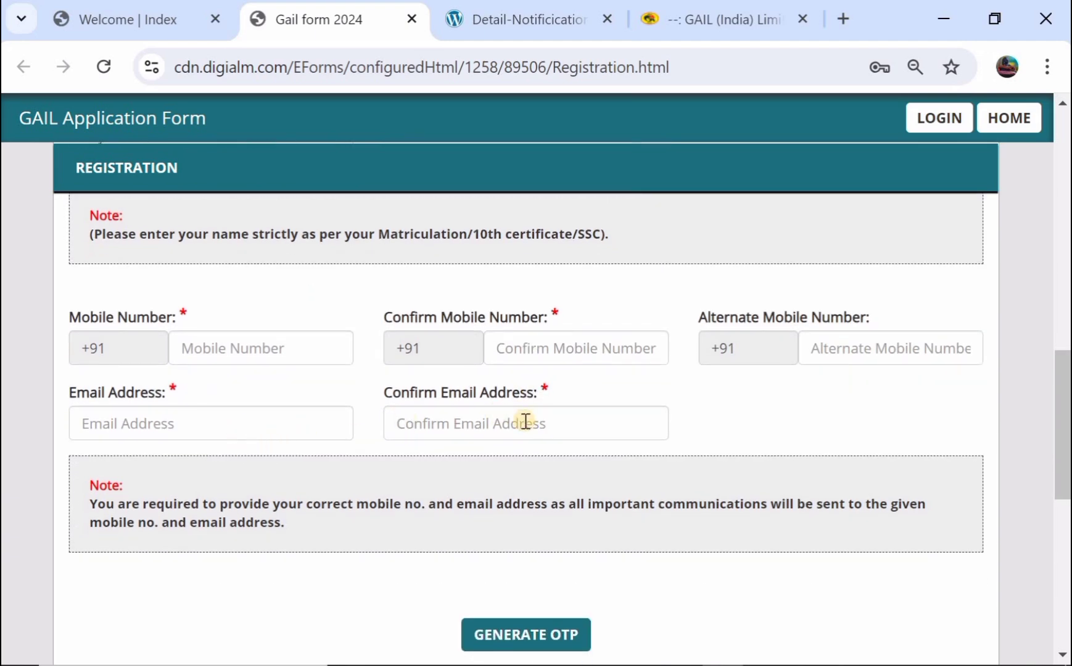
scroll(525, 423, down, 2)
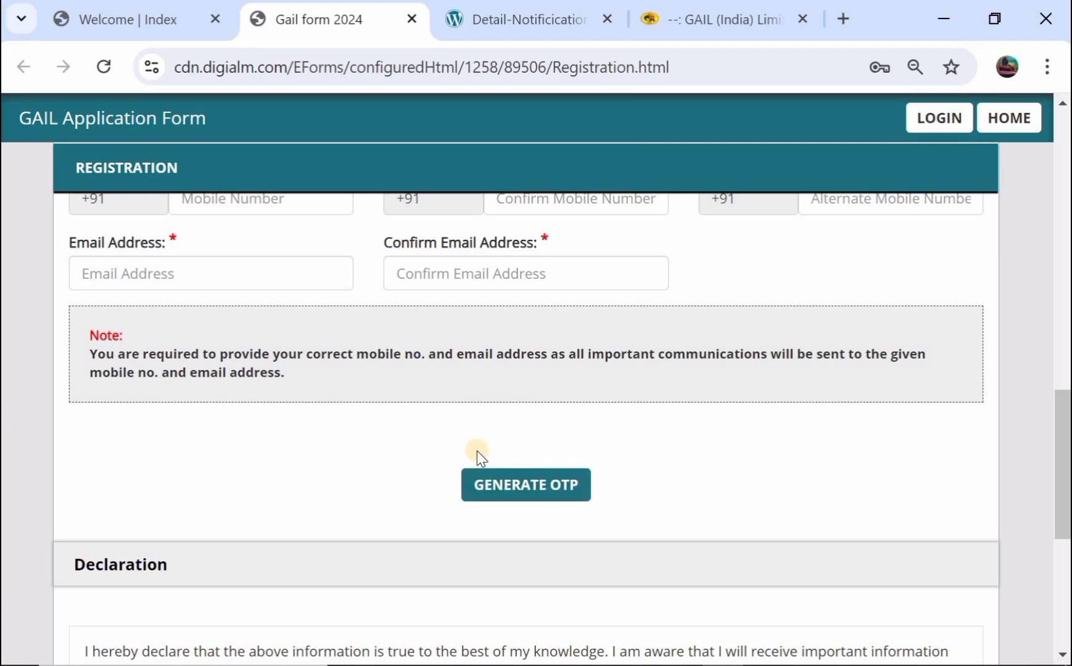
Step: Generate and validate the OTP, acknowledging the validation message
click(524, 483)
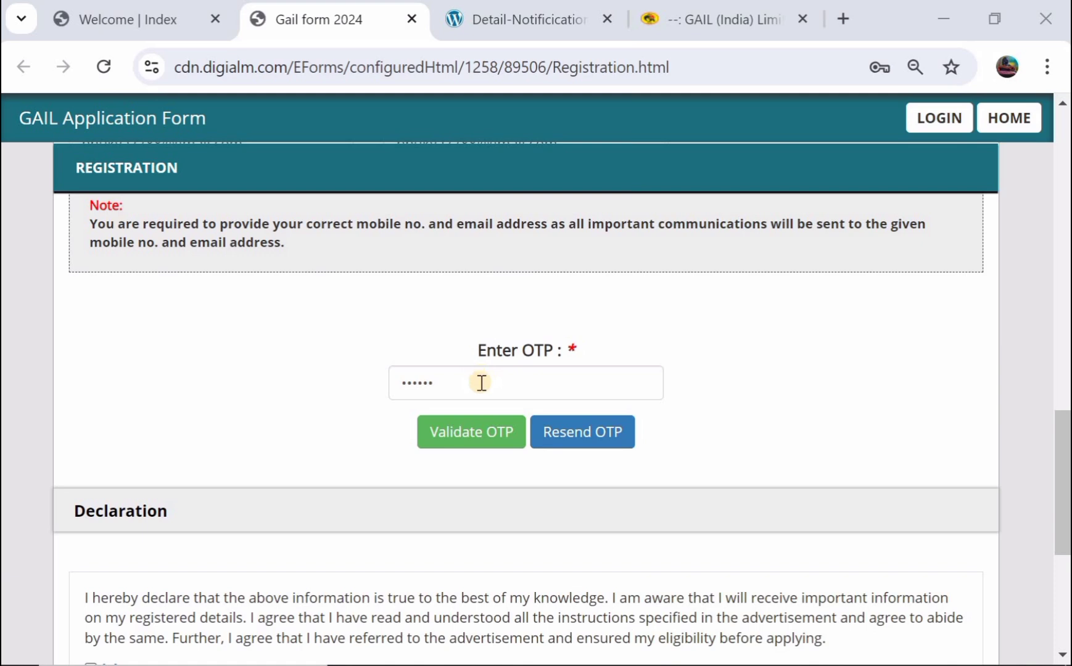
click(480, 432)
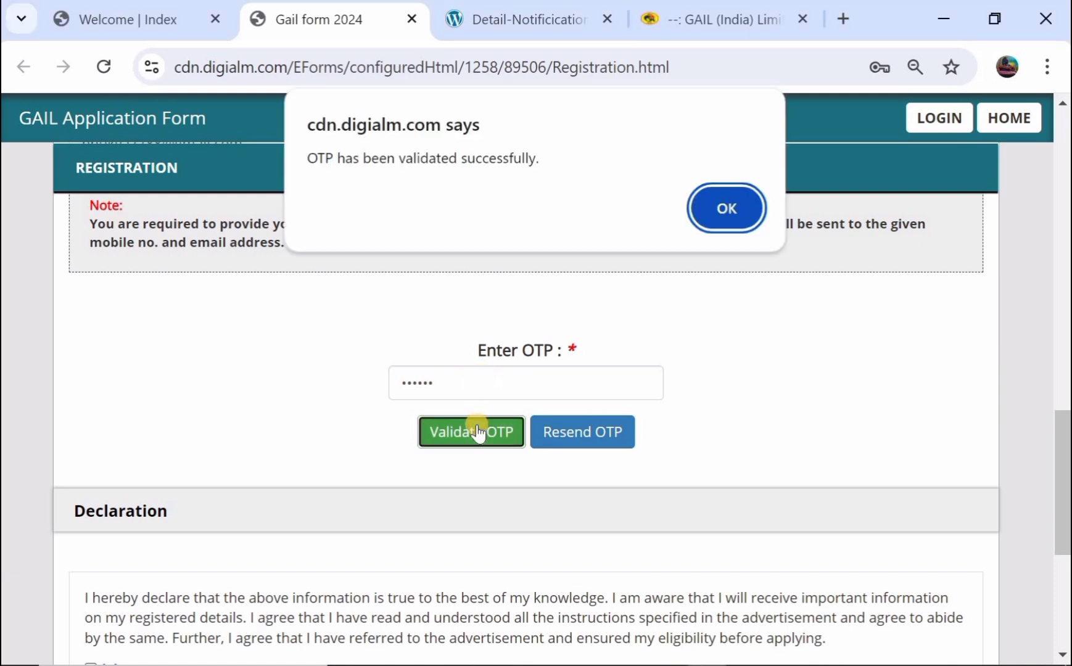
click(728, 203)
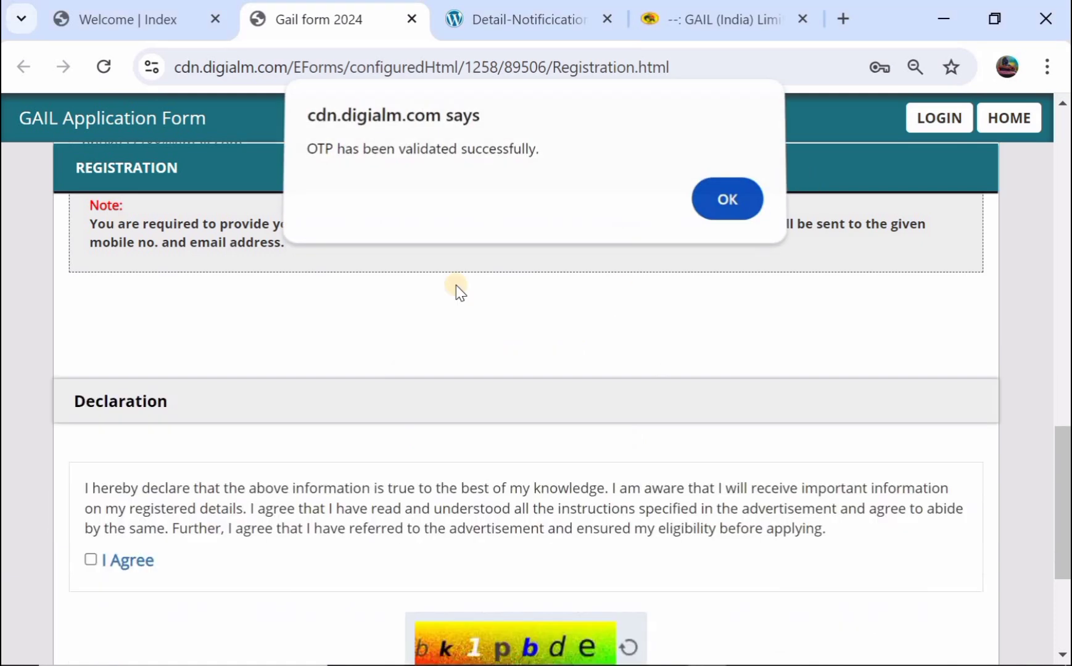
Step: Accept the declaration, fill in the captcha and reverify the registration details
scroll(392, 318, down, 2)
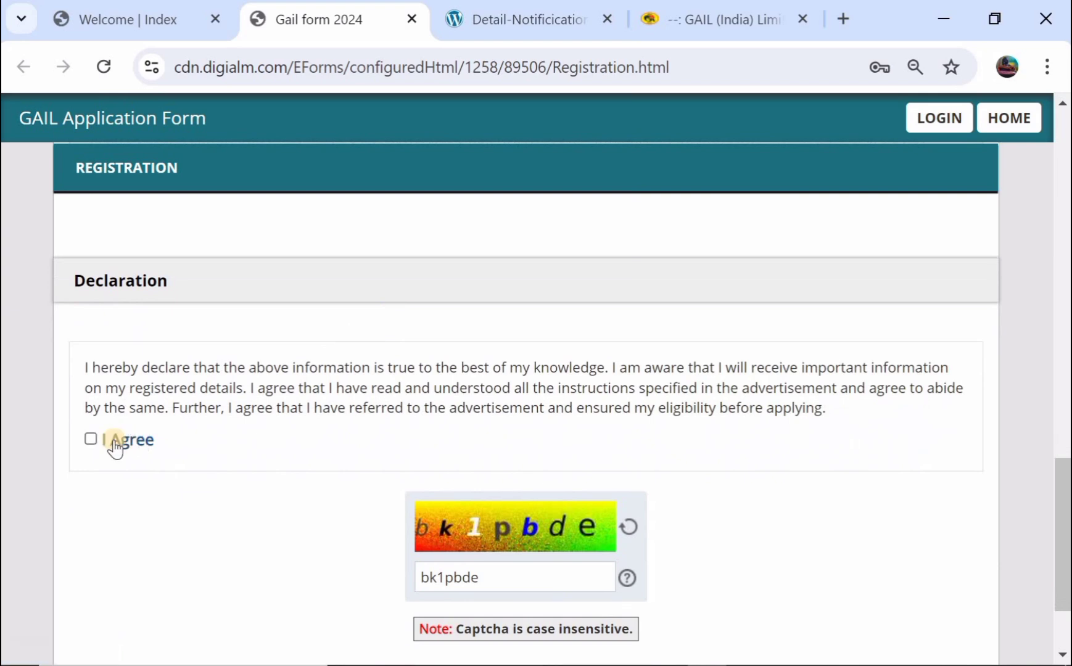
click(91, 438)
scroll(432, 426, down, 2)
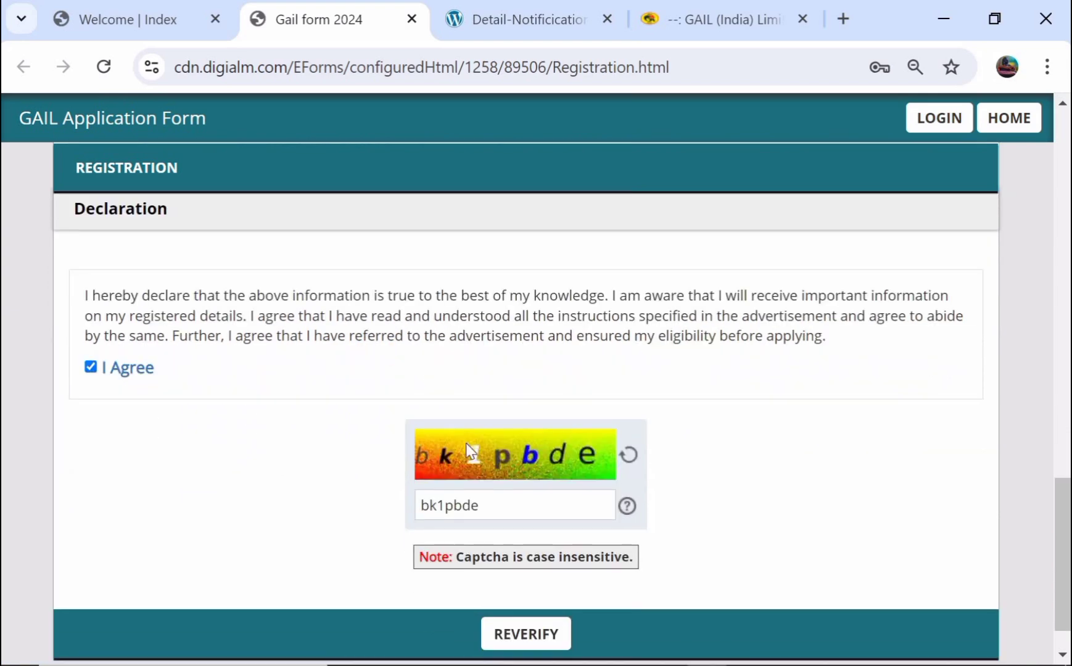
click(521, 578)
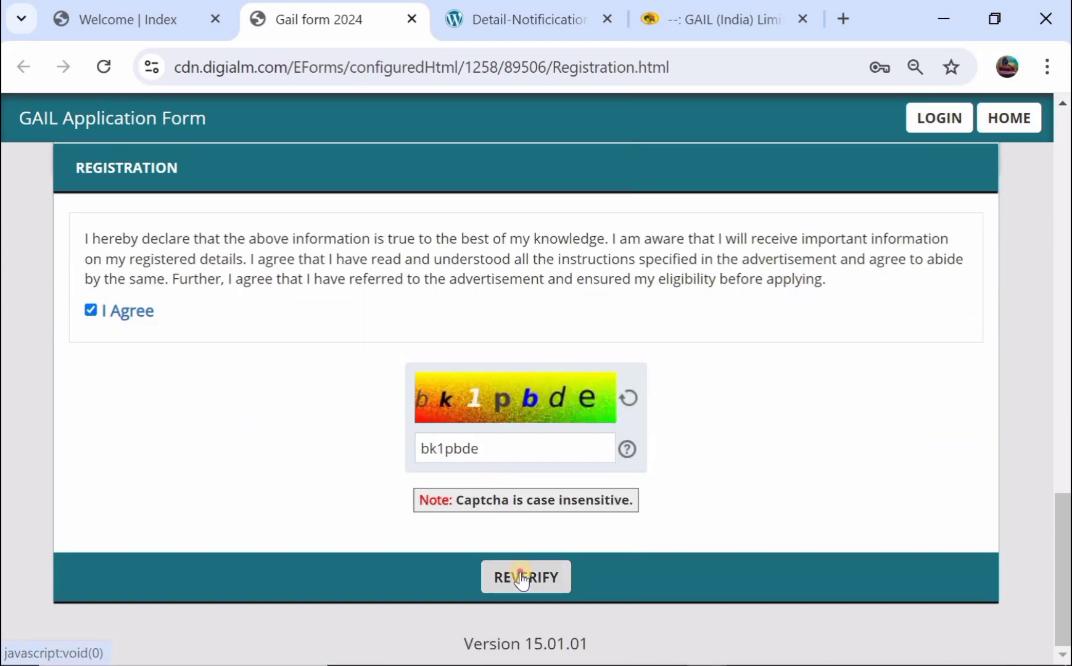
Step: Confirm the post name, full name, mobile number and e-mail address checkboxes
scroll(554, 482, down, 4)
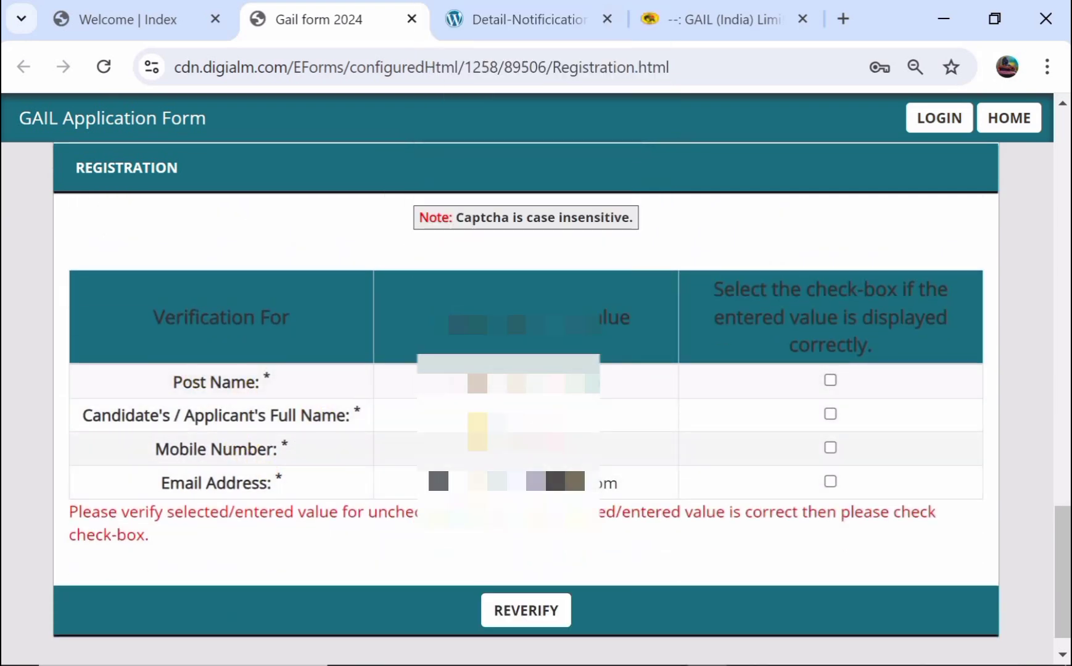
click(831, 379)
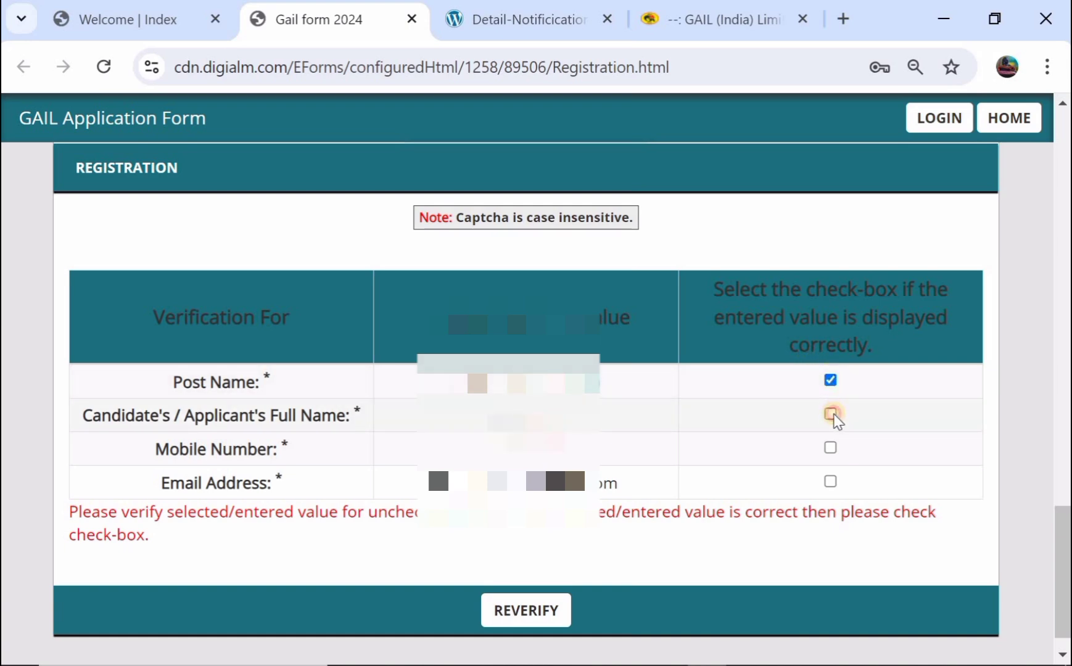
click(830, 413)
click(831, 449)
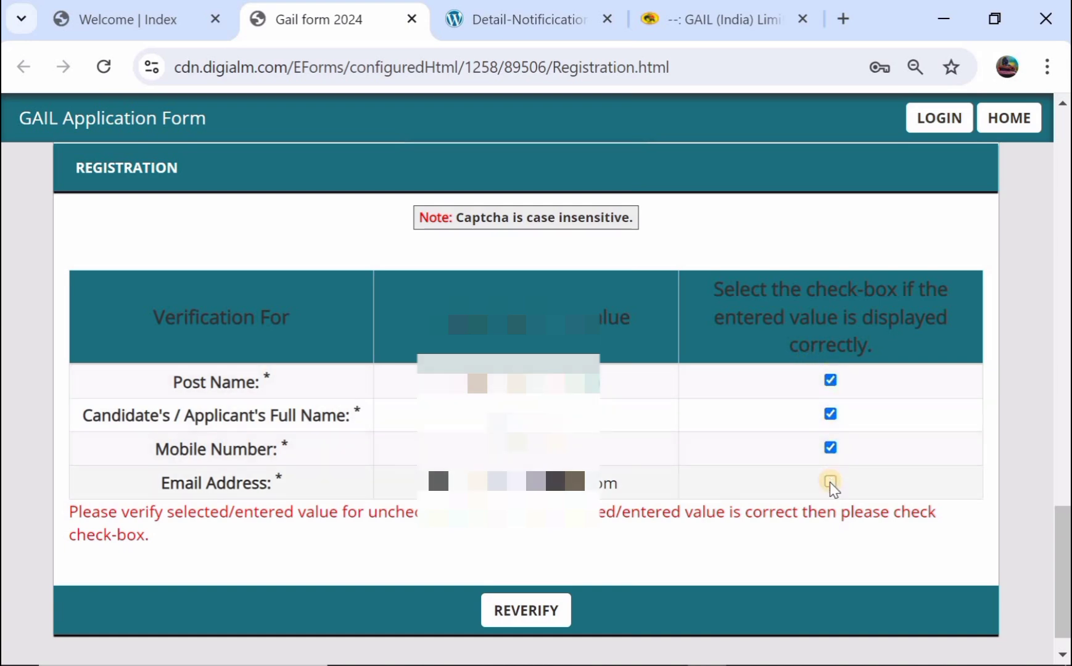
click(830, 482)
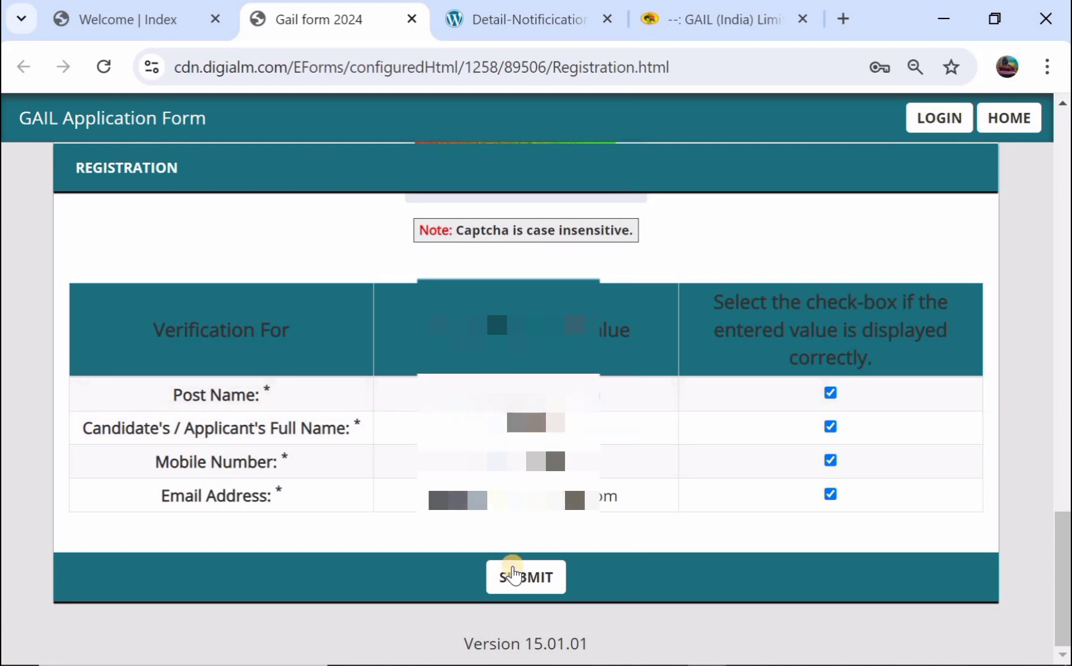
Step: Submit the registration, agreeing to the Privacy Notice and confirming the final alert
click(520, 578)
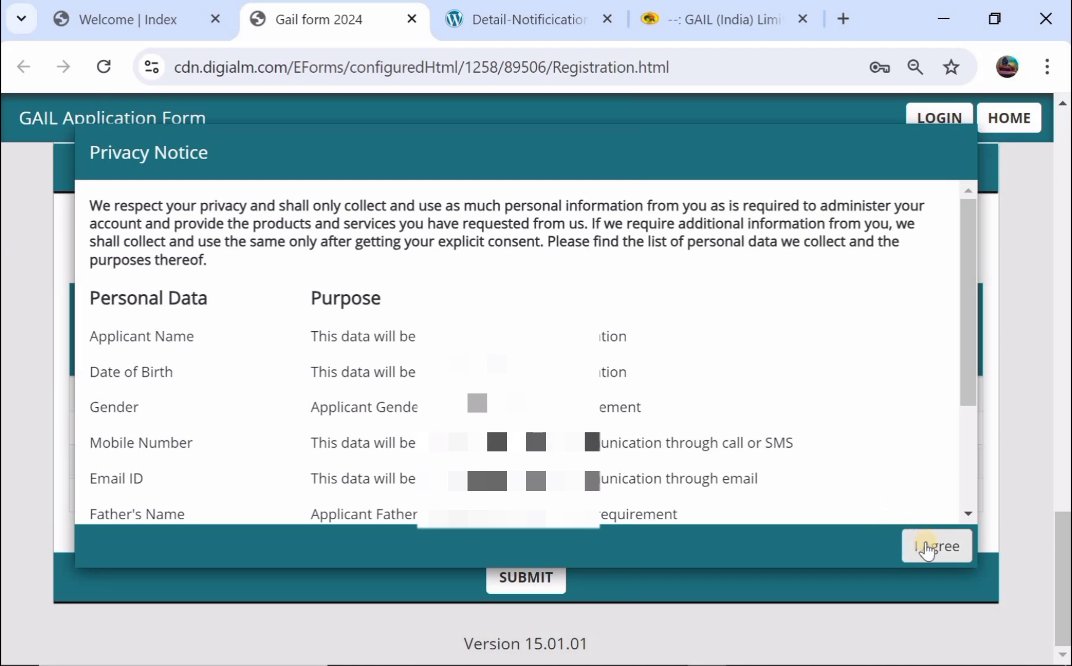
click(928, 546)
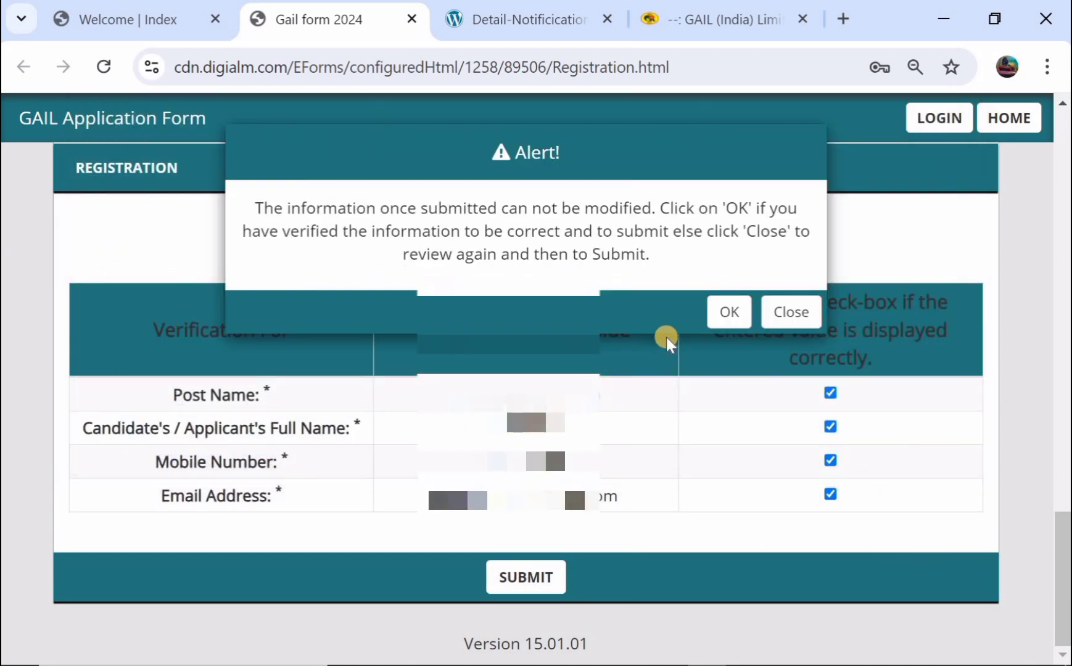
click(733, 311)
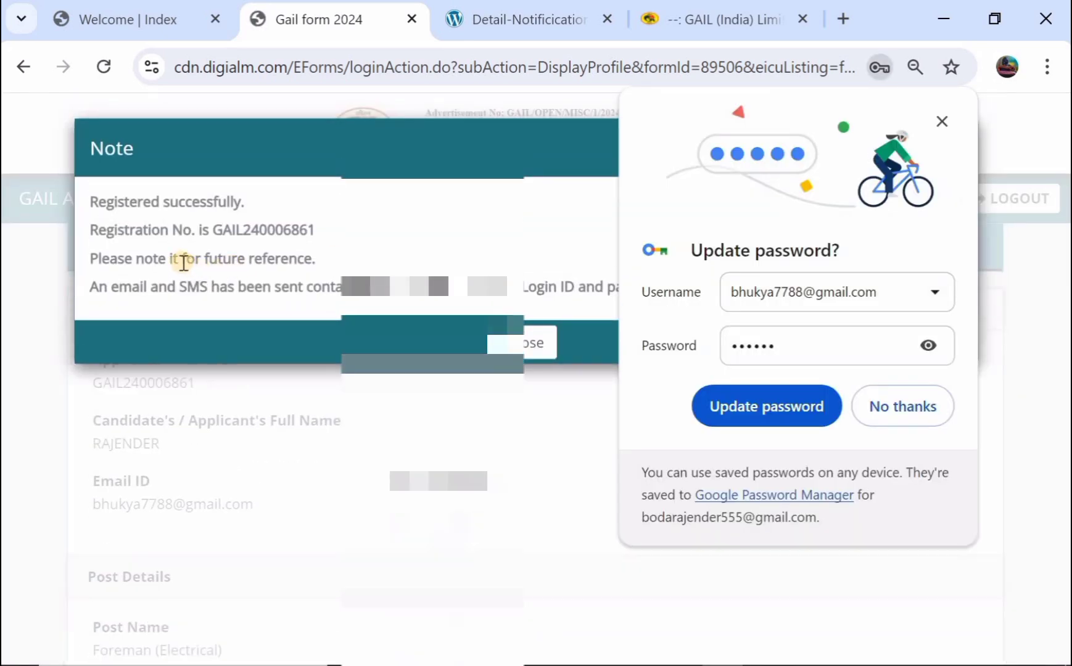
Step: Dismiss the success note and Chrome's password prompt, then go to the application form
click(505, 343)
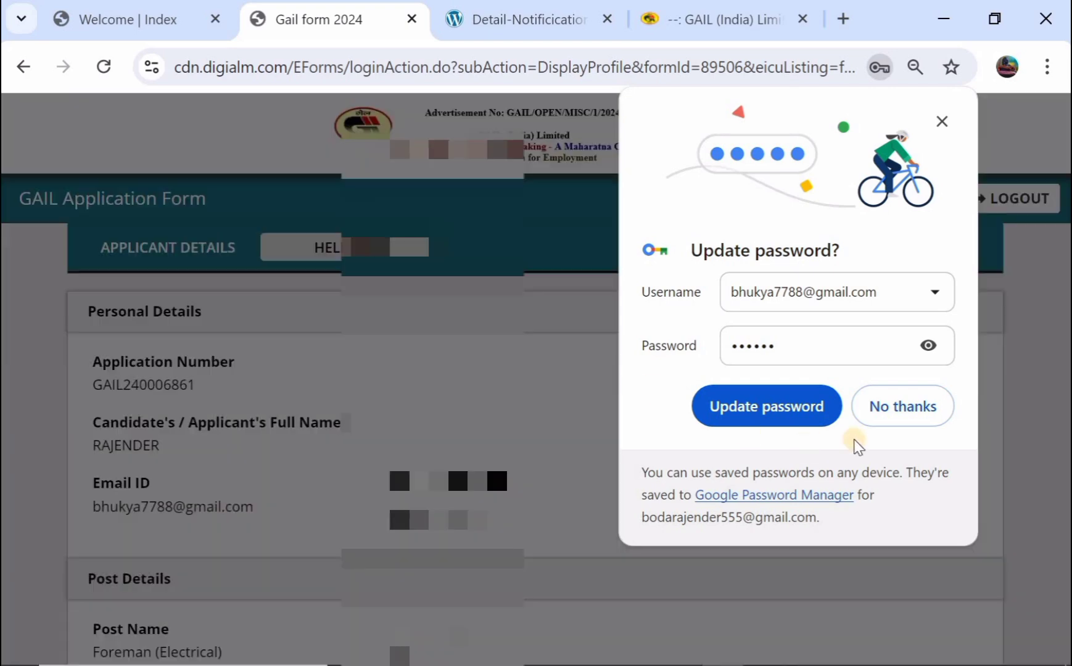
click(897, 418)
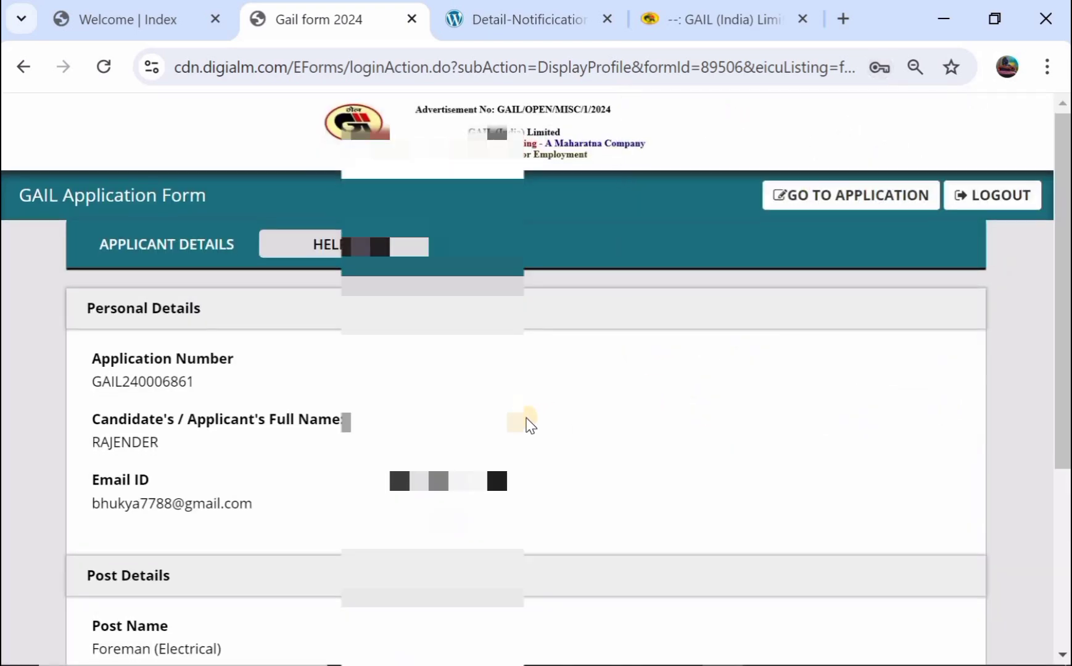
scroll(529, 424, down, 4)
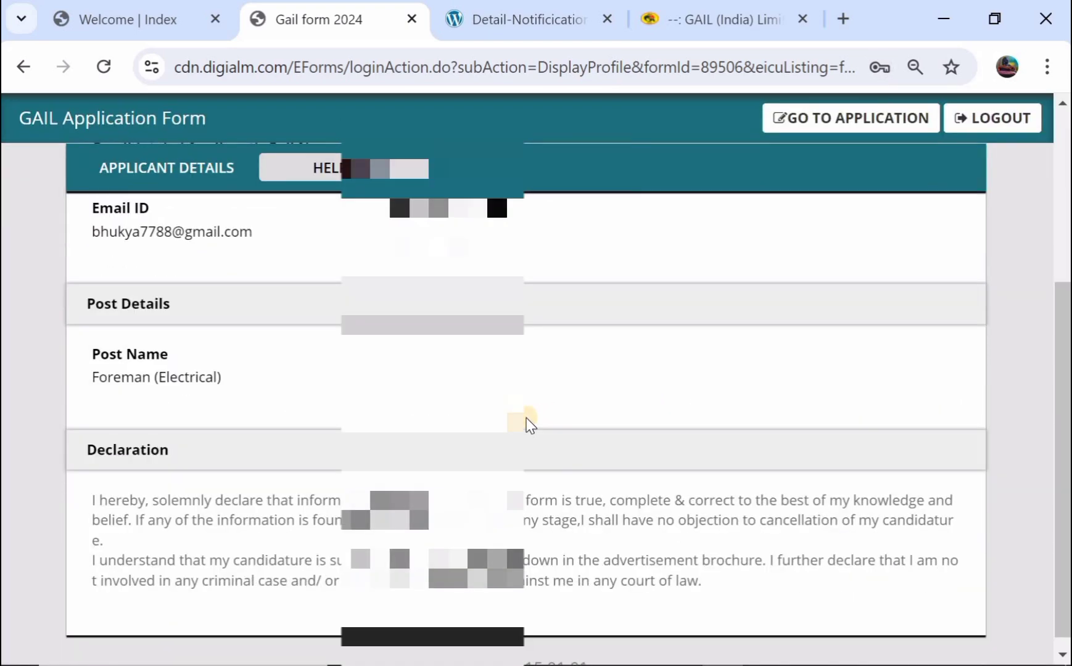
scroll(529, 424, up, 5)
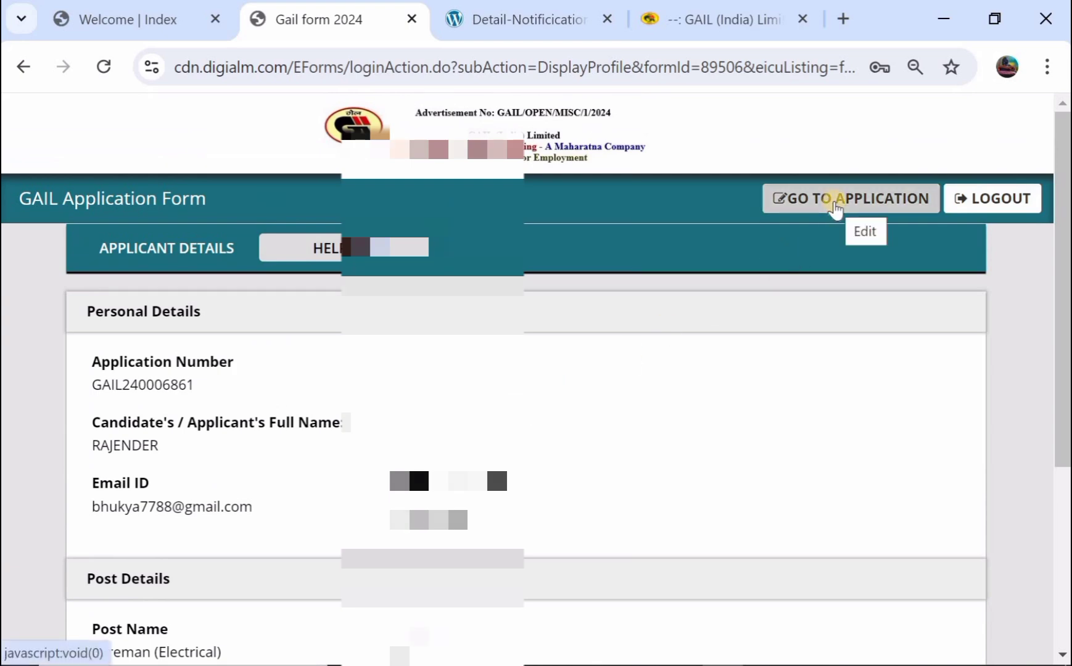
click(835, 208)
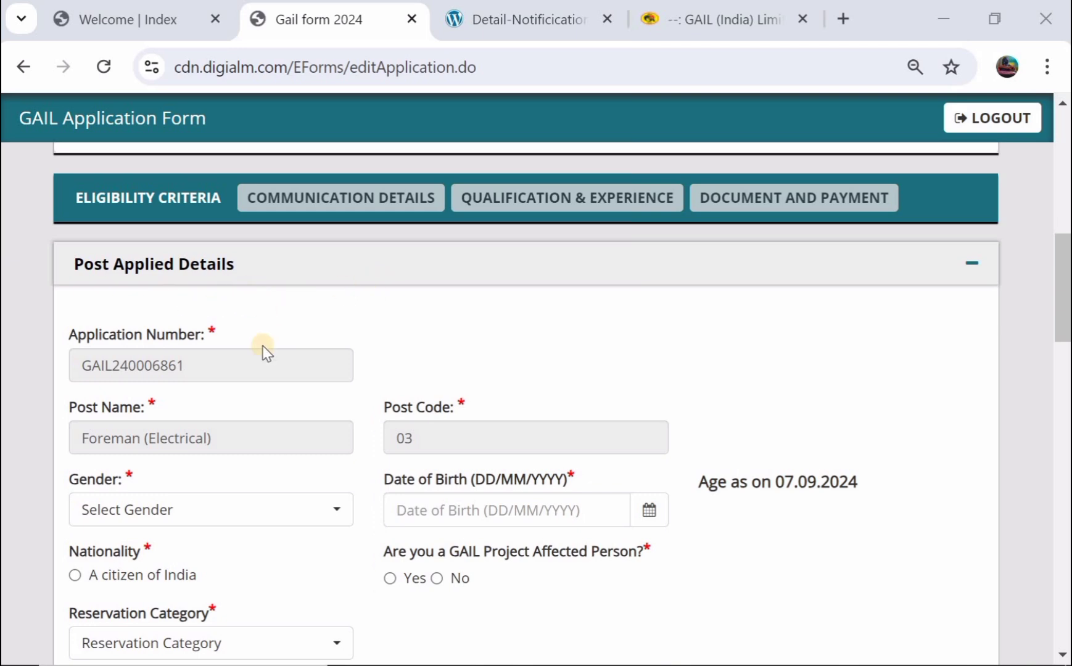
Step: Set gender to Male and date of birth to 1 May 2002
scroll(265, 352, down, 2)
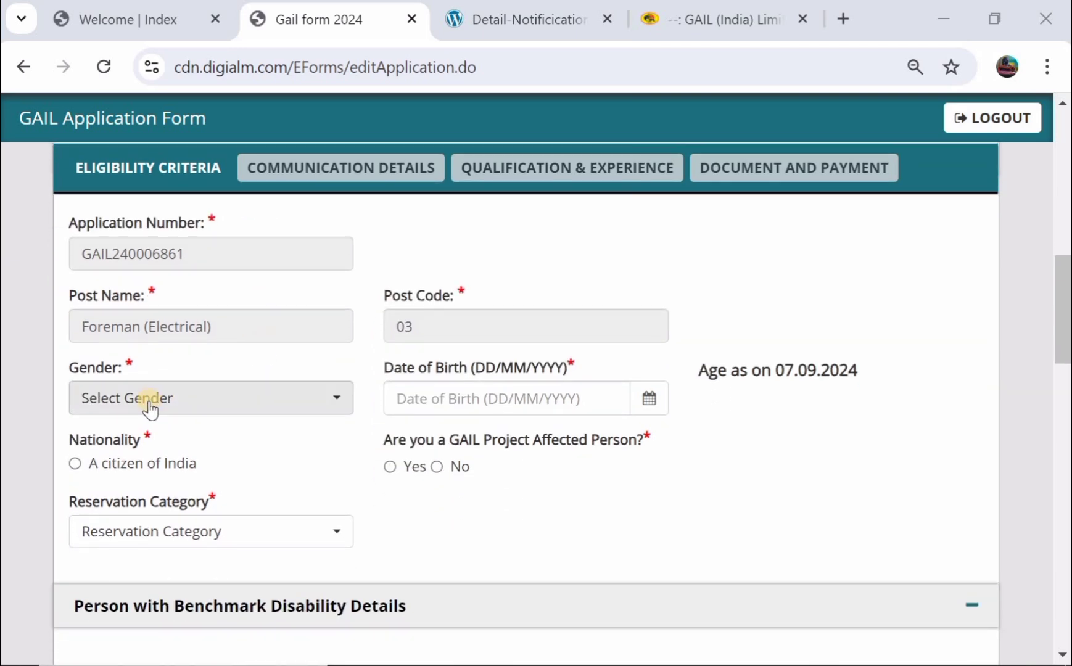
click(149, 408)
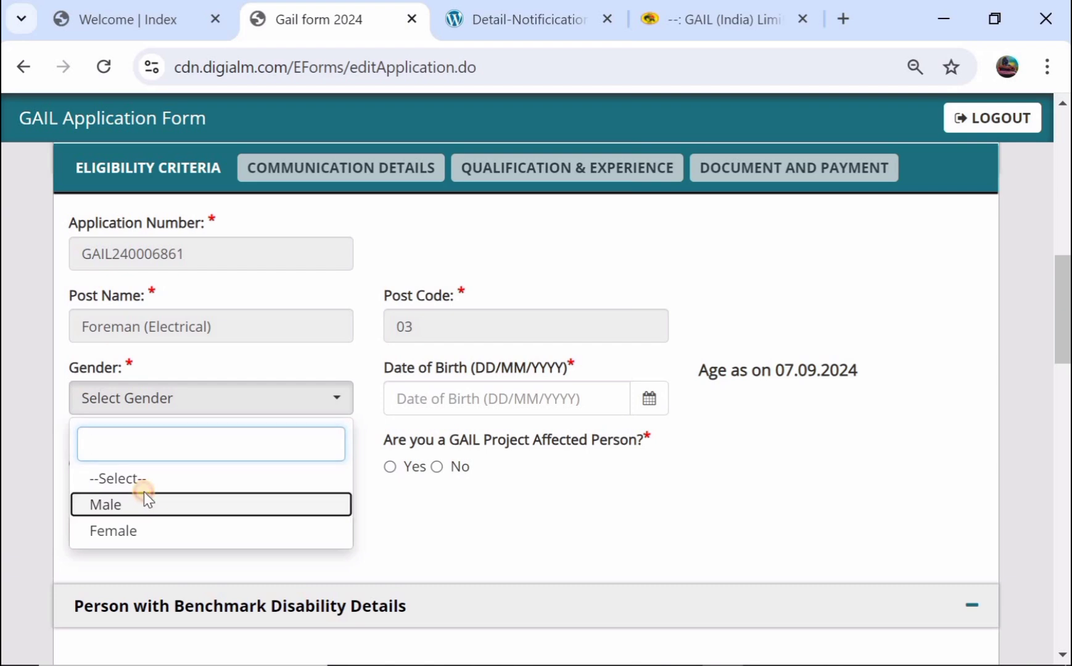
click(145, 498)
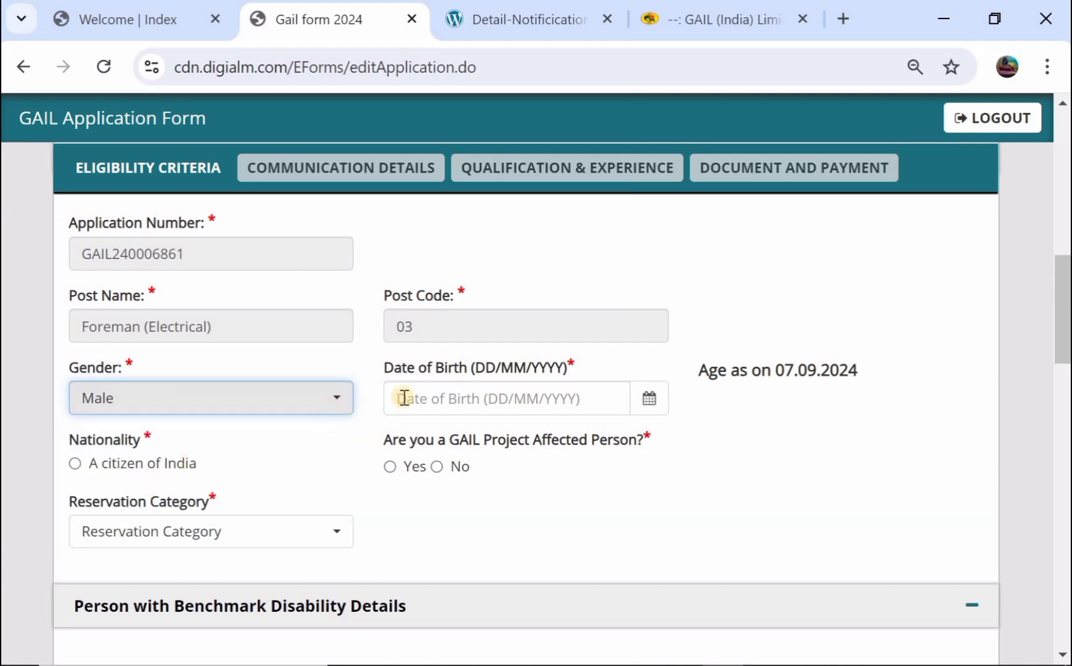
click(653, 399)
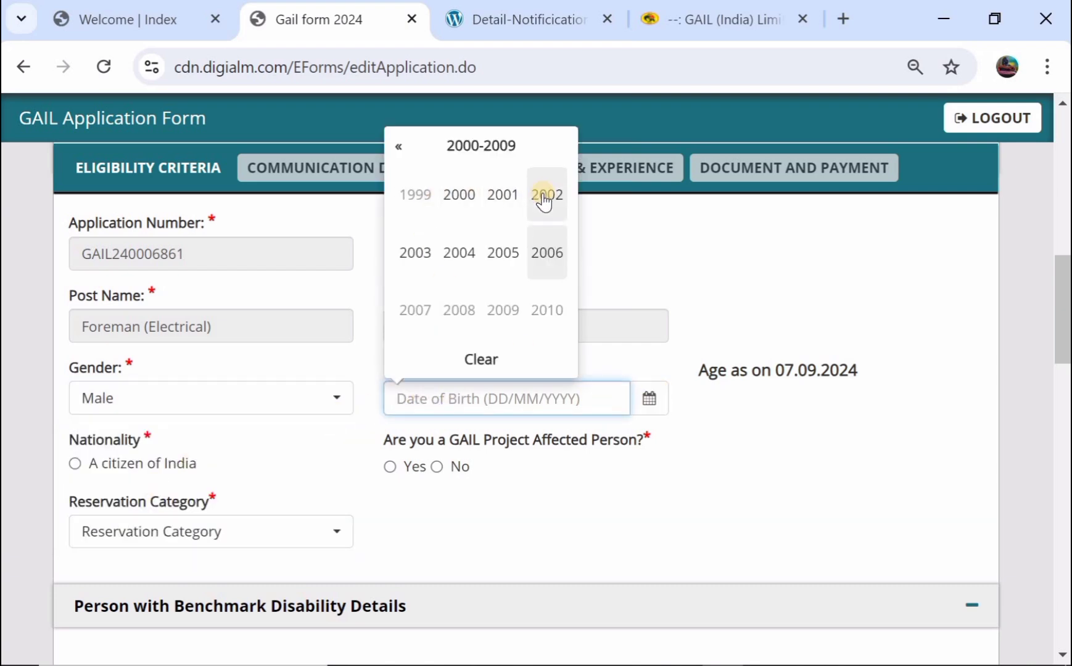
click(545, 195)
click(409, 250)
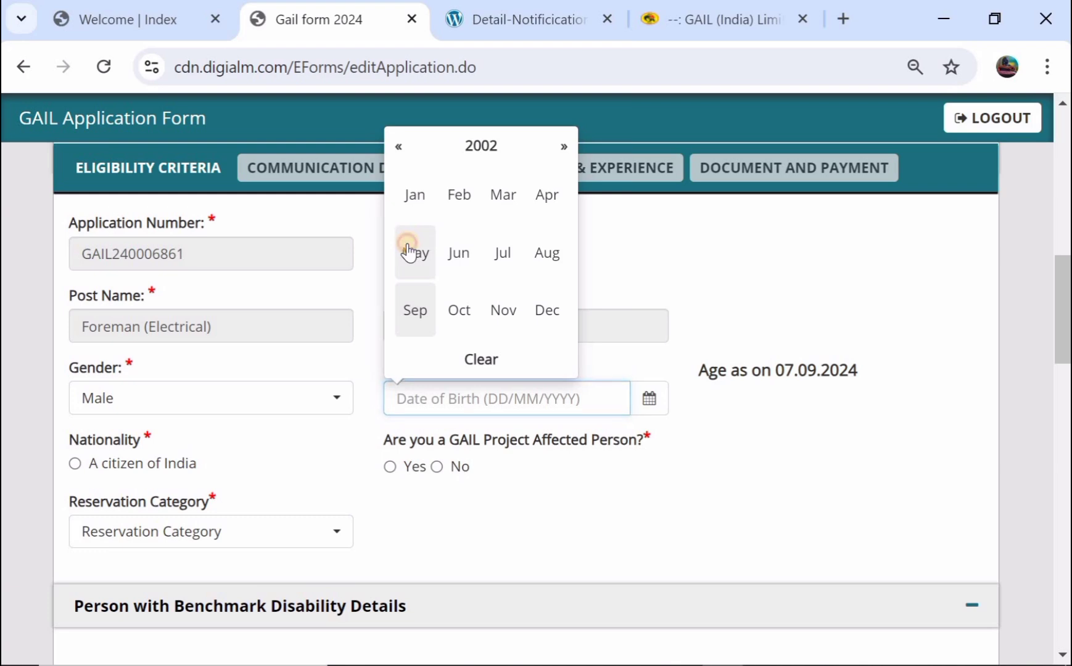
click(480, 182)
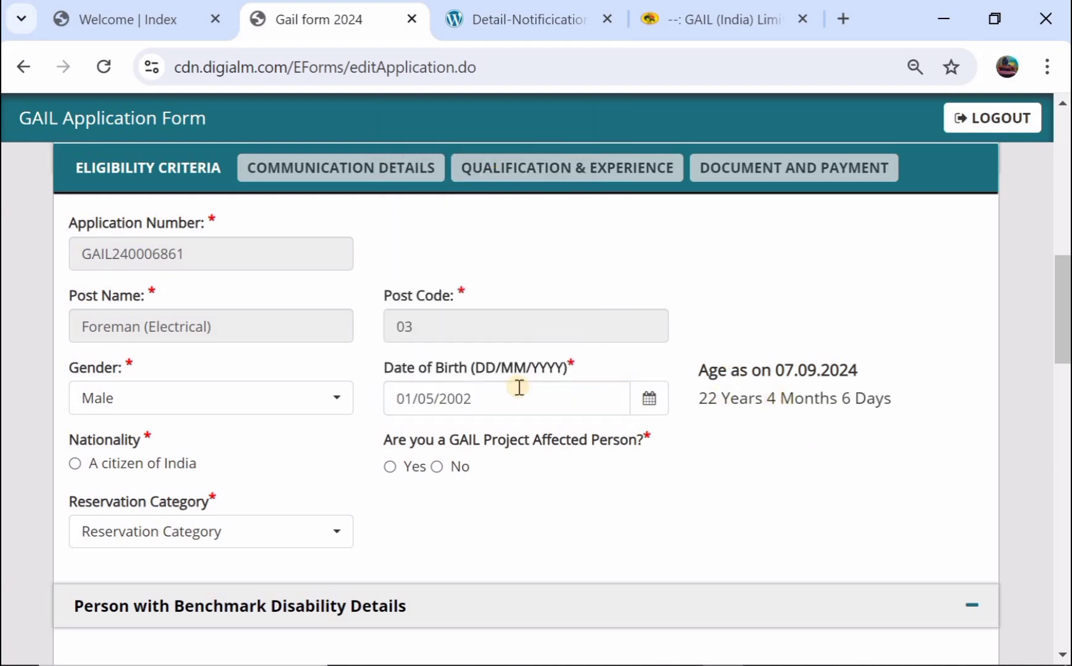
Step: Declare nationality as a citizen of India and Project Affected as No
scroll(386, 392, down, 1)
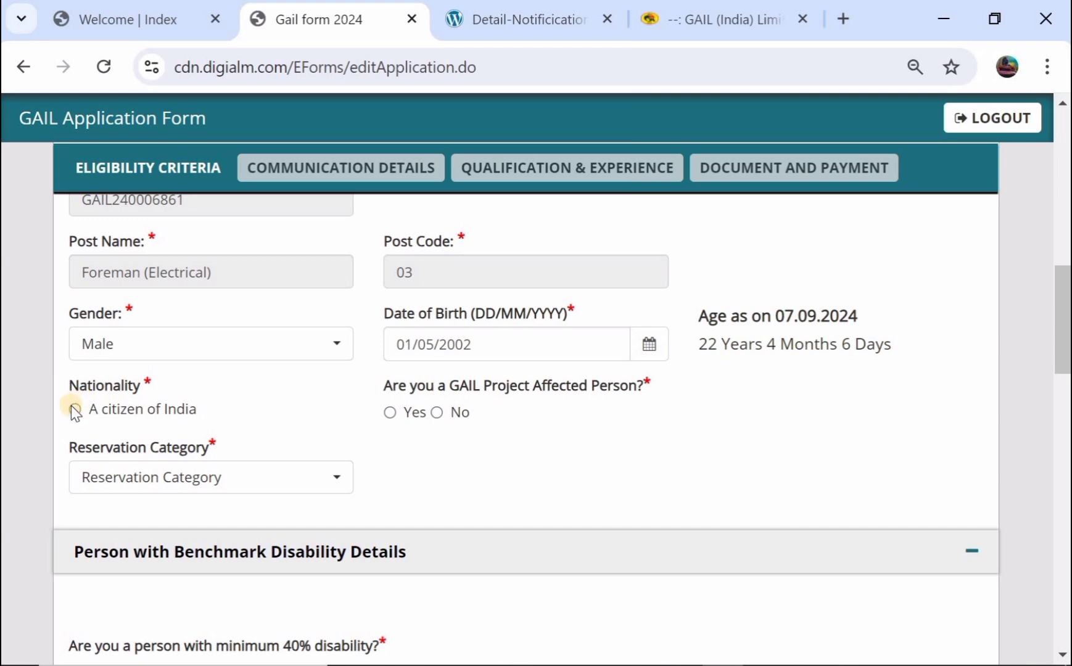
click(74, 410)
click(390, 412)
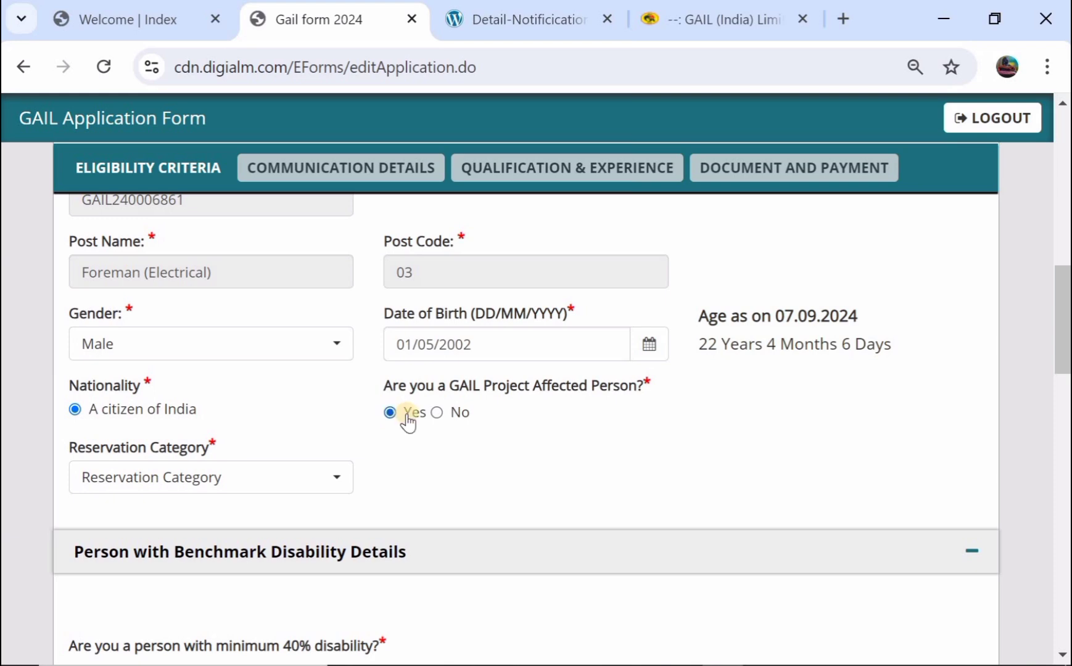
click(438, 412)
scroll(264, 402, down, 1)
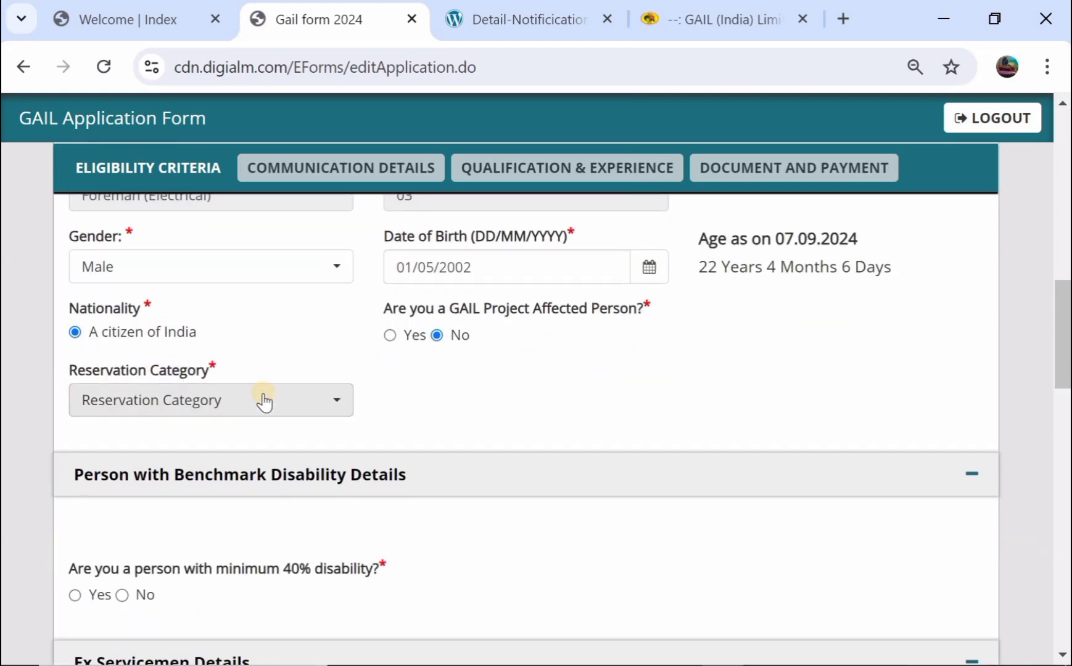
Step: Select ST as the reservation category
click(152, 410)
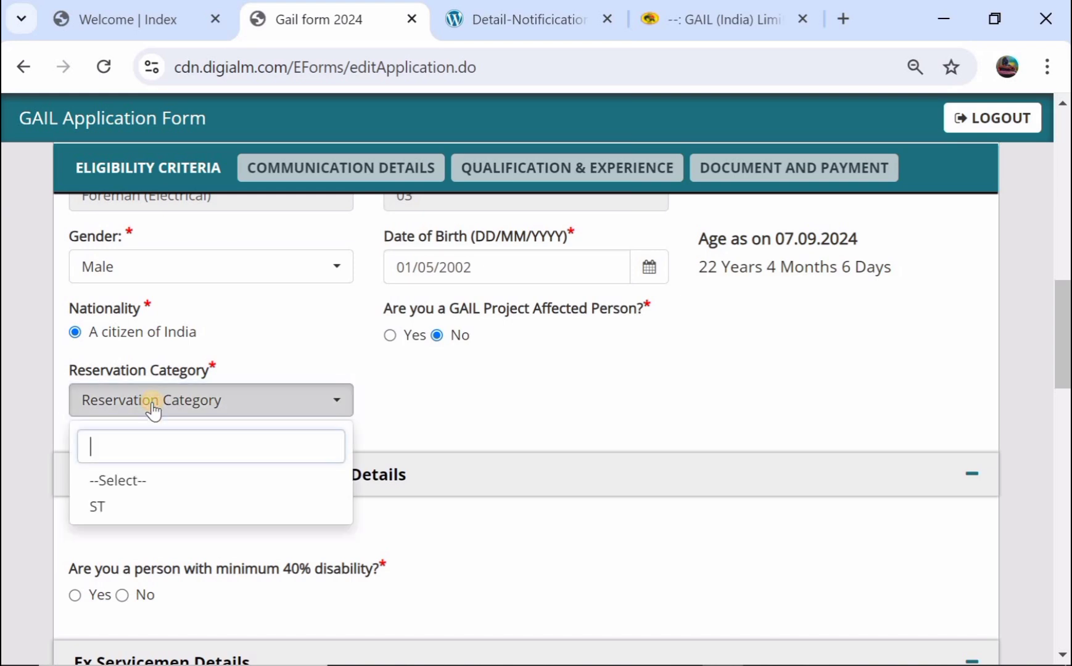
click(146, 508)
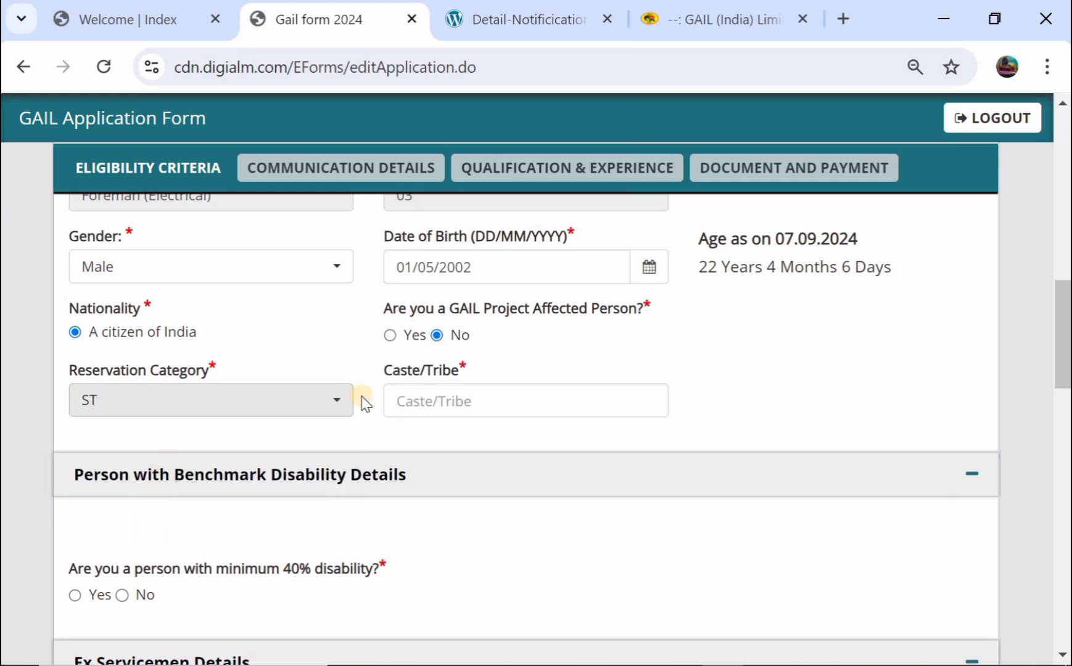
click(202, 401)
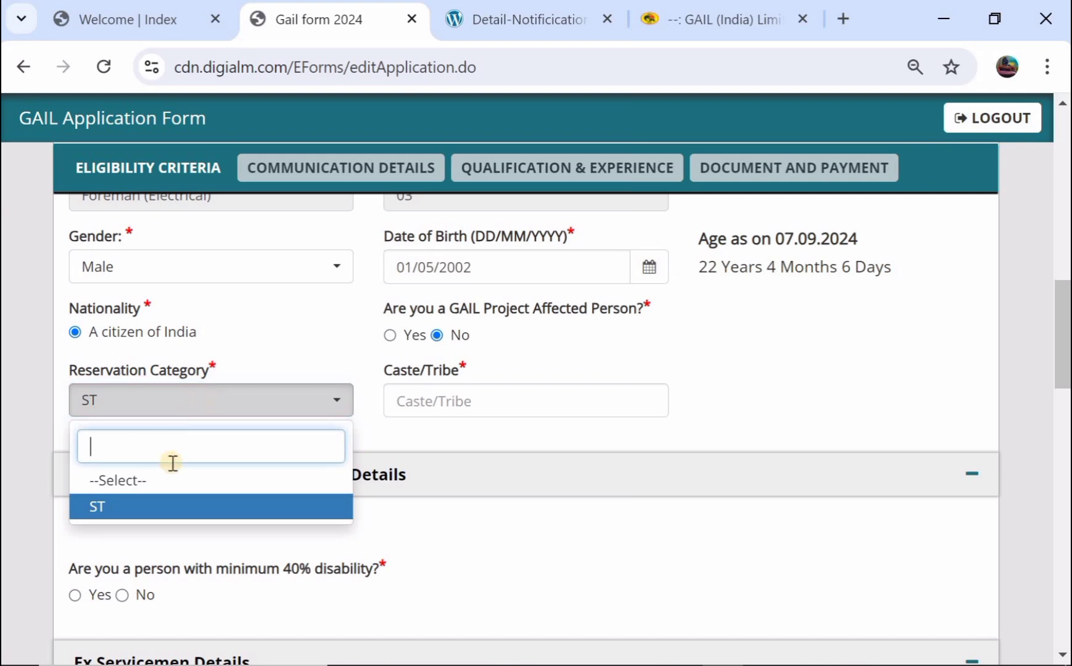
click(162, 505)
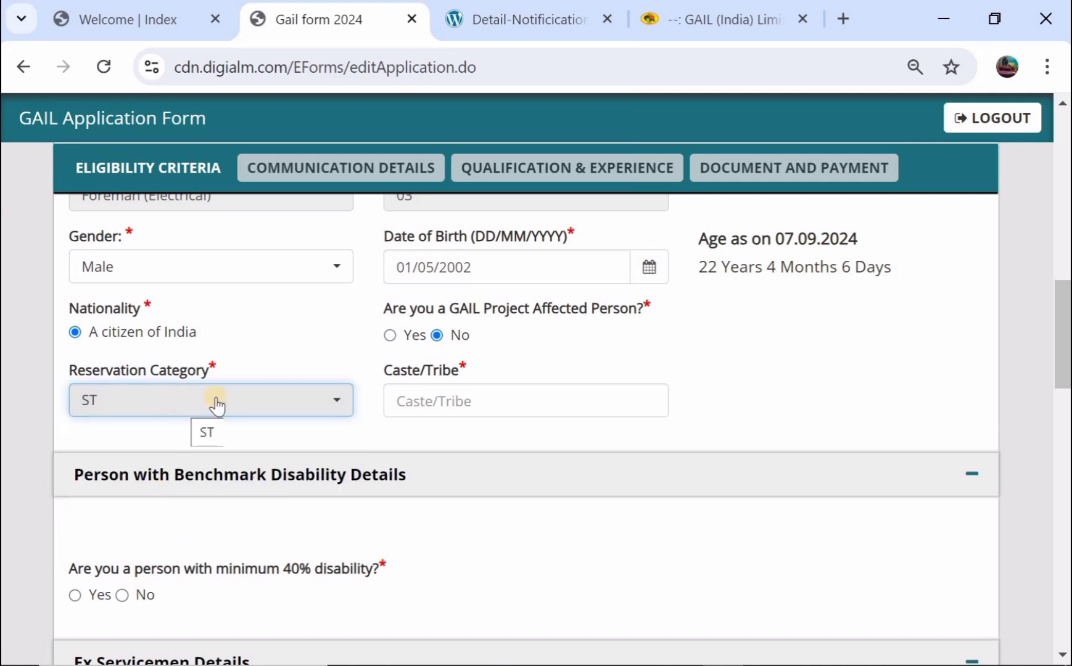
click(429, 399)
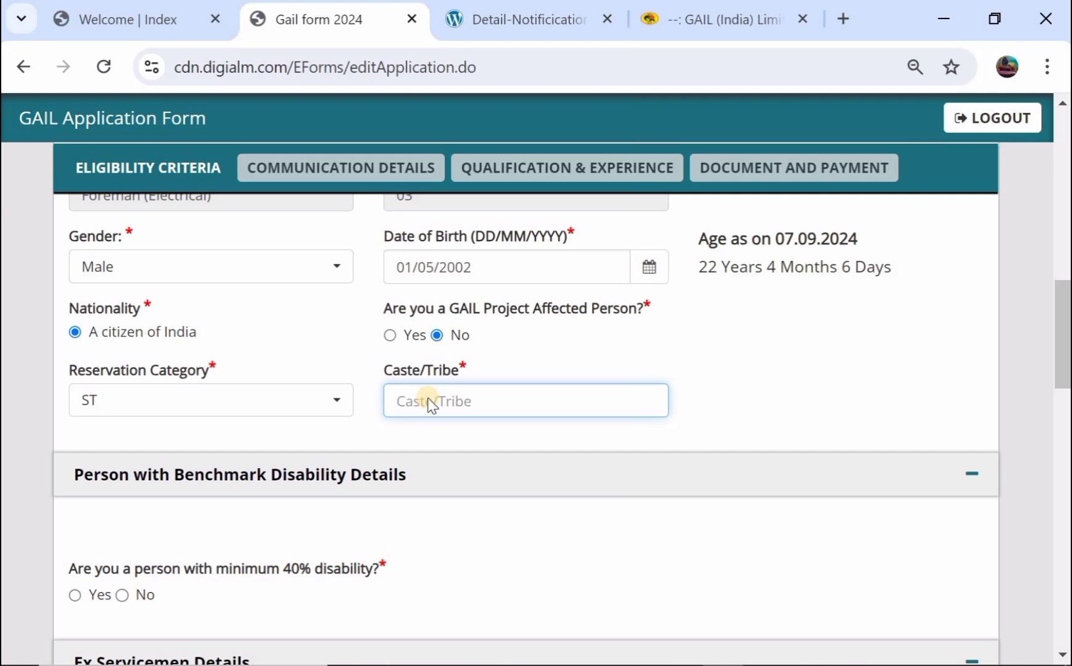
scroll(431, 403, down, 3)
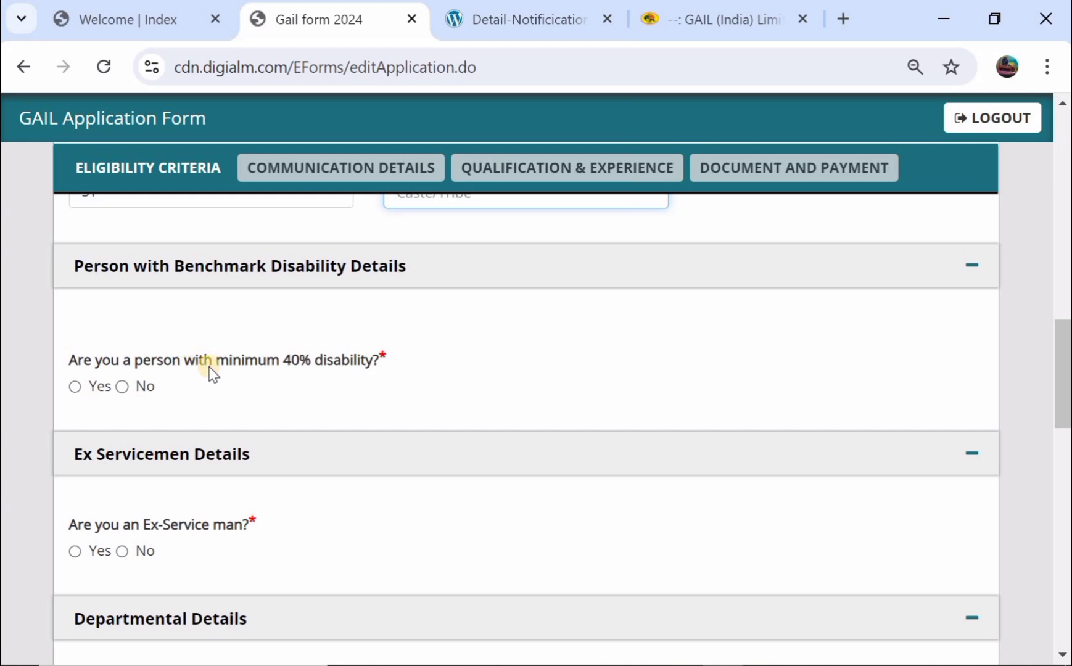
Step: Mark No for 40% disability, Ex-Serviceman status and being an internal GAIL candidate
click(74, 386)
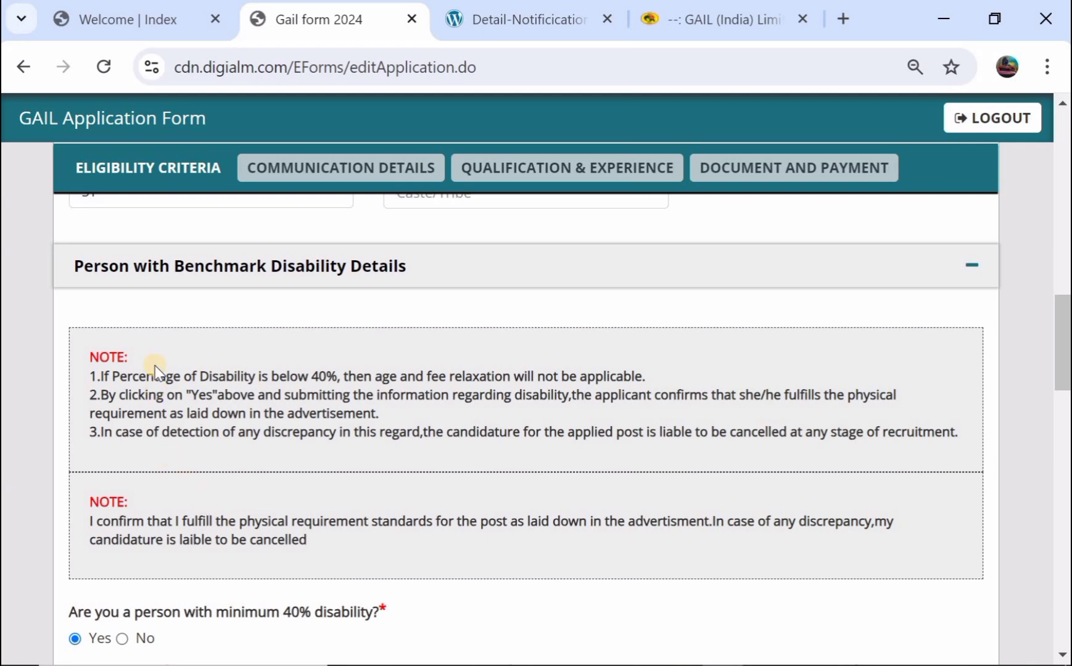
scroll(140, 491, down, 2)
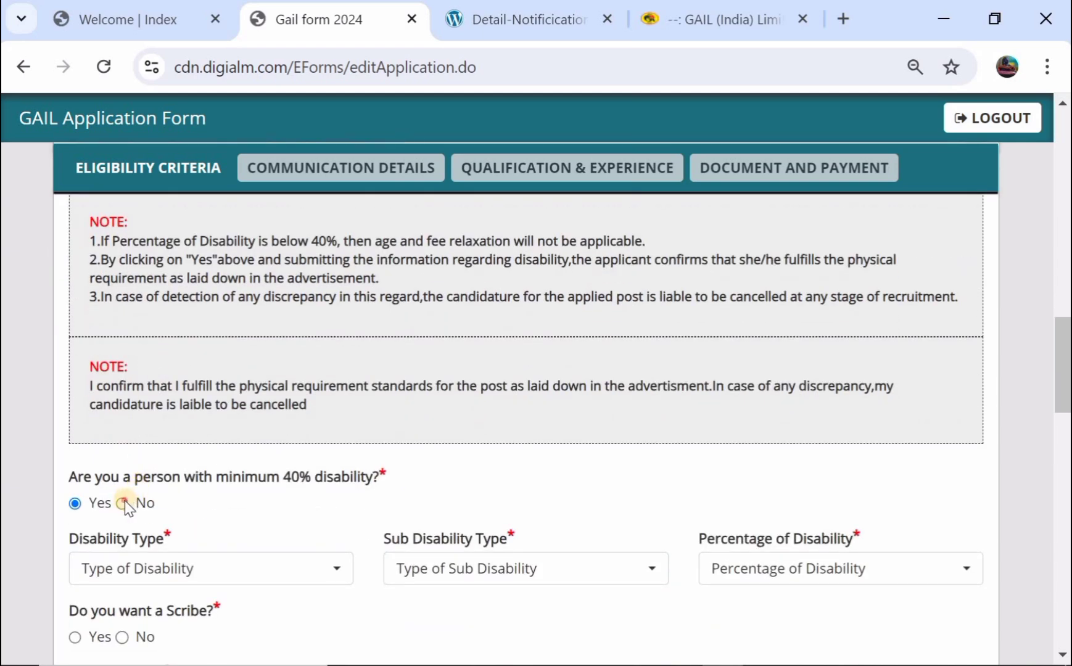
click(122, 503)
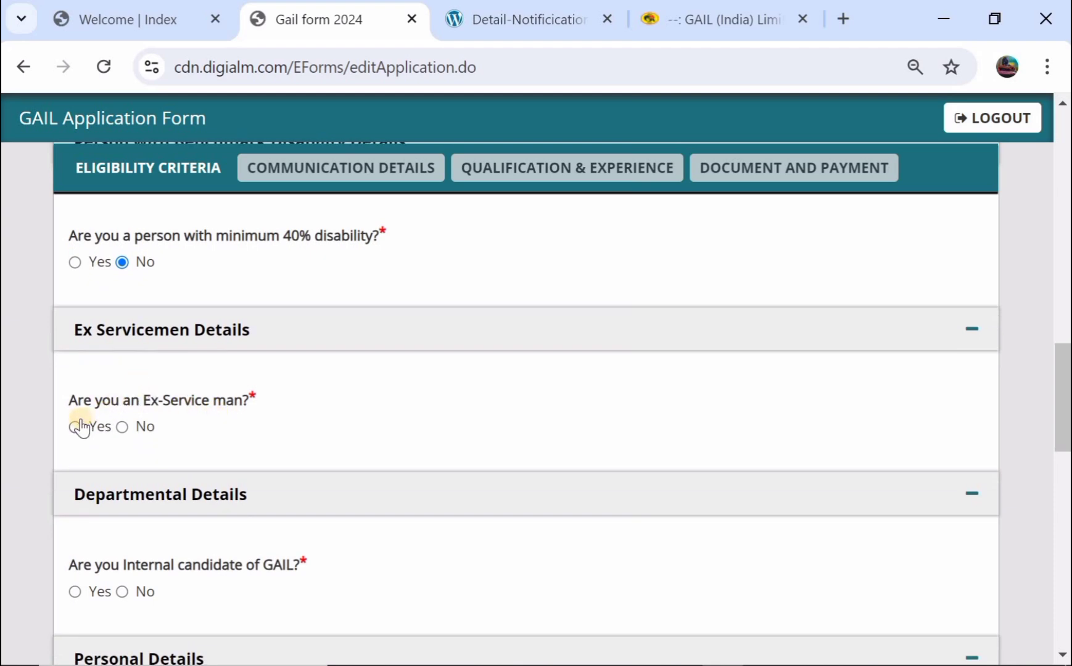
click(121, 426)
scroll(114, 425, down, 2)
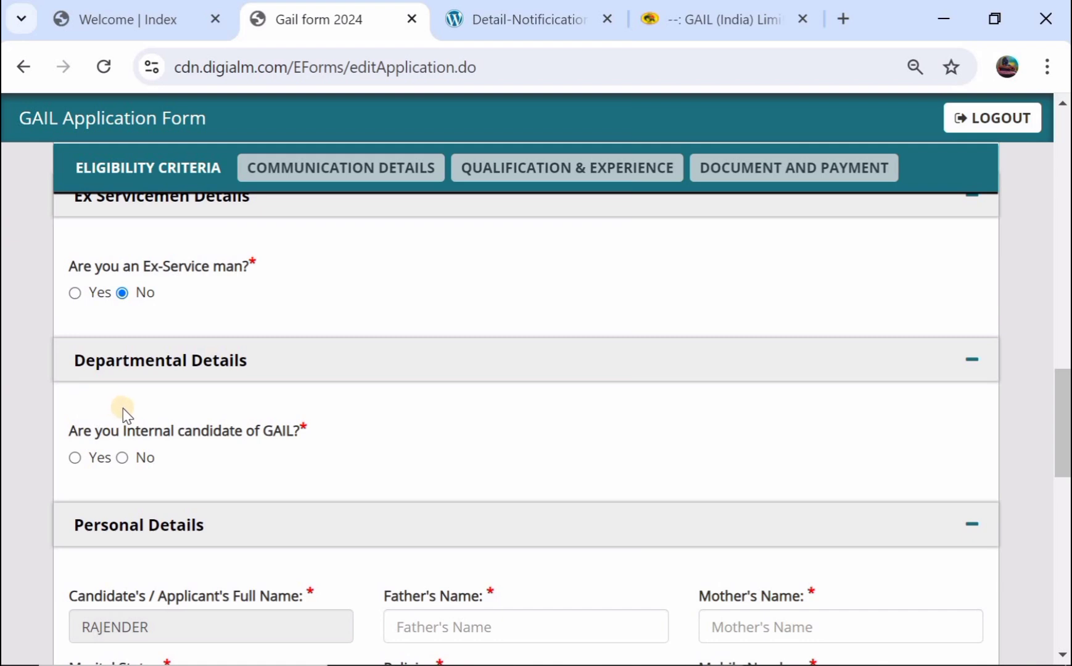
click(121, 458)
scroll(121, 462, down, 3)
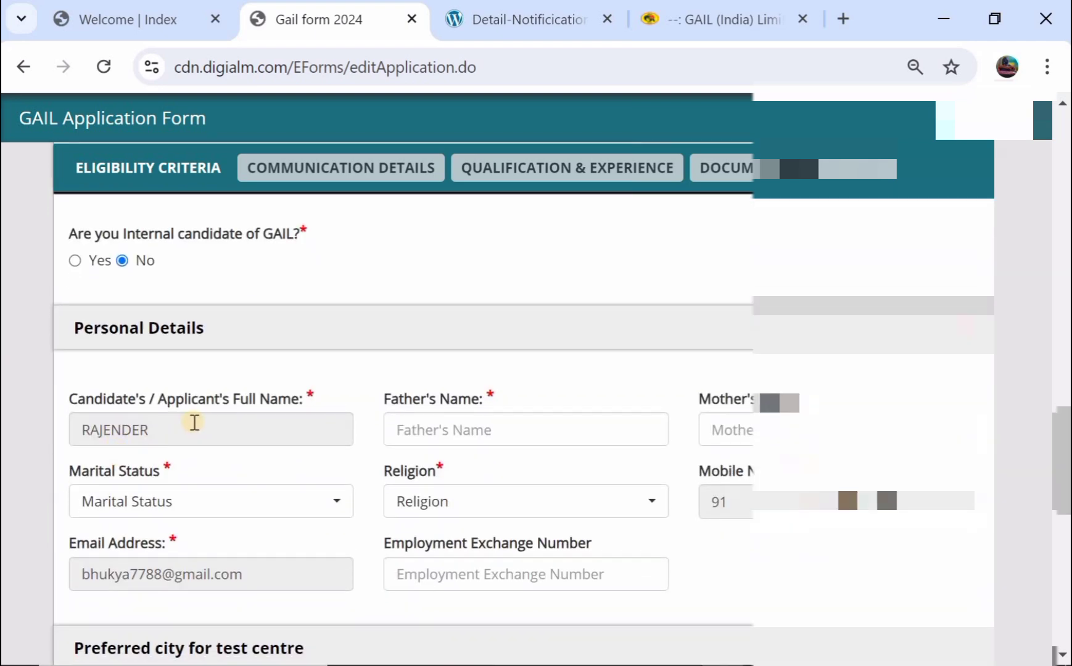
Step: Enter the father's name and the mother's name
scroll(406, 412, down, 1)
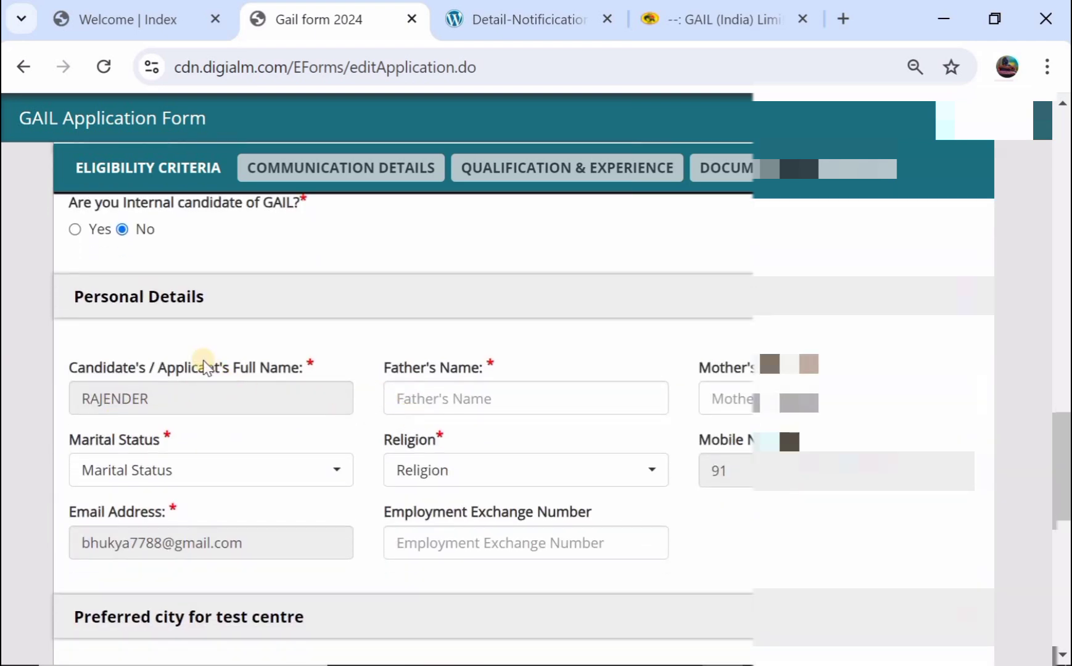
click(434, 403)
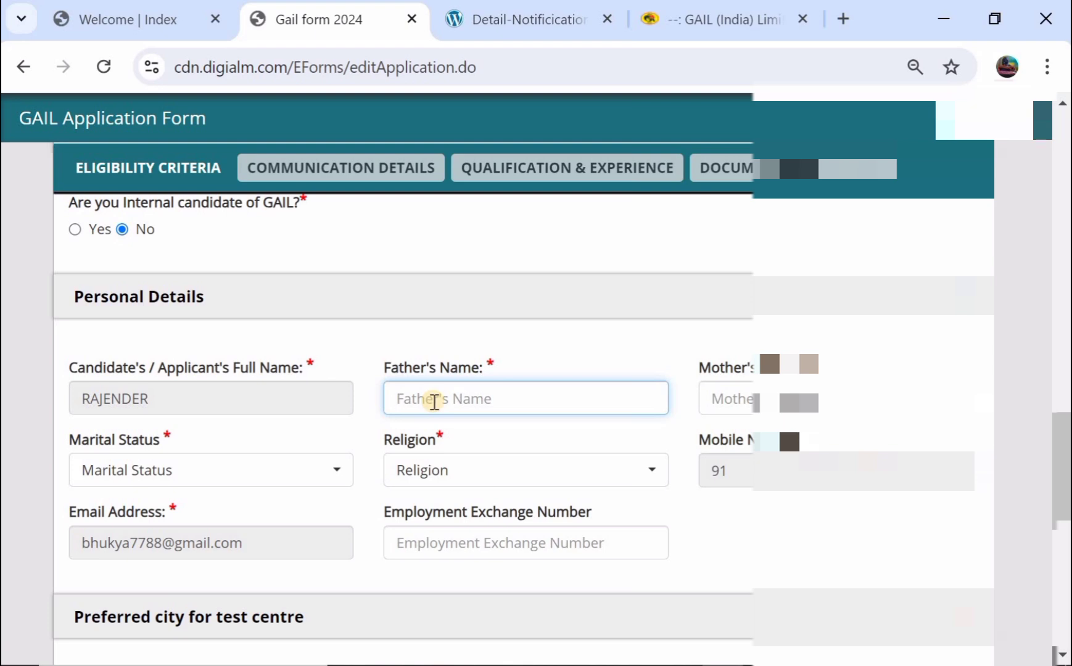
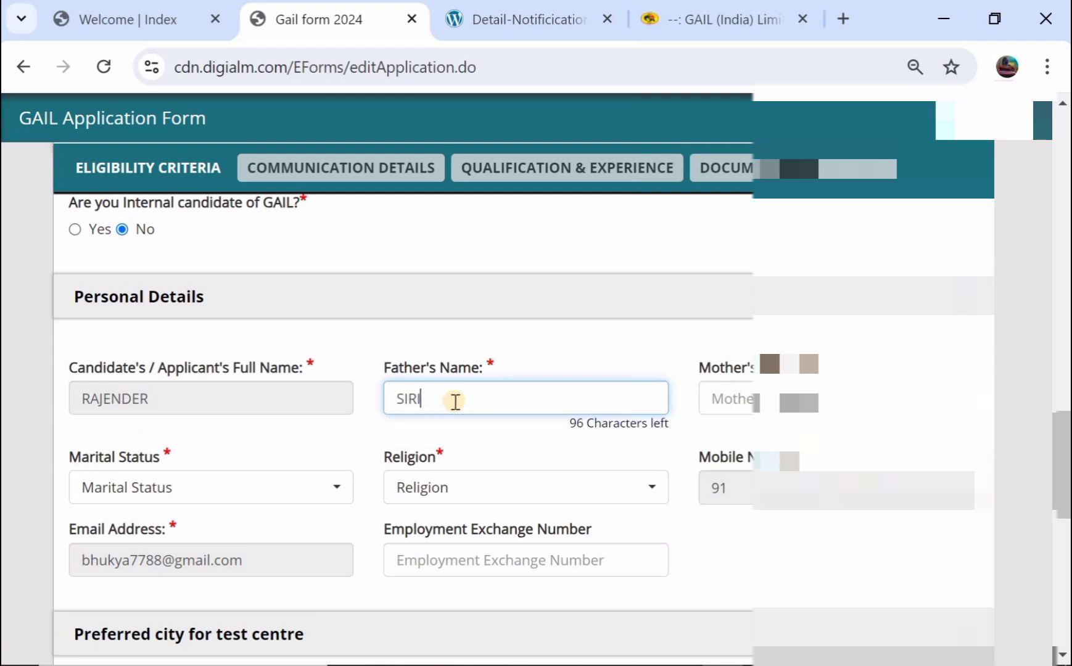
click(728, 399)
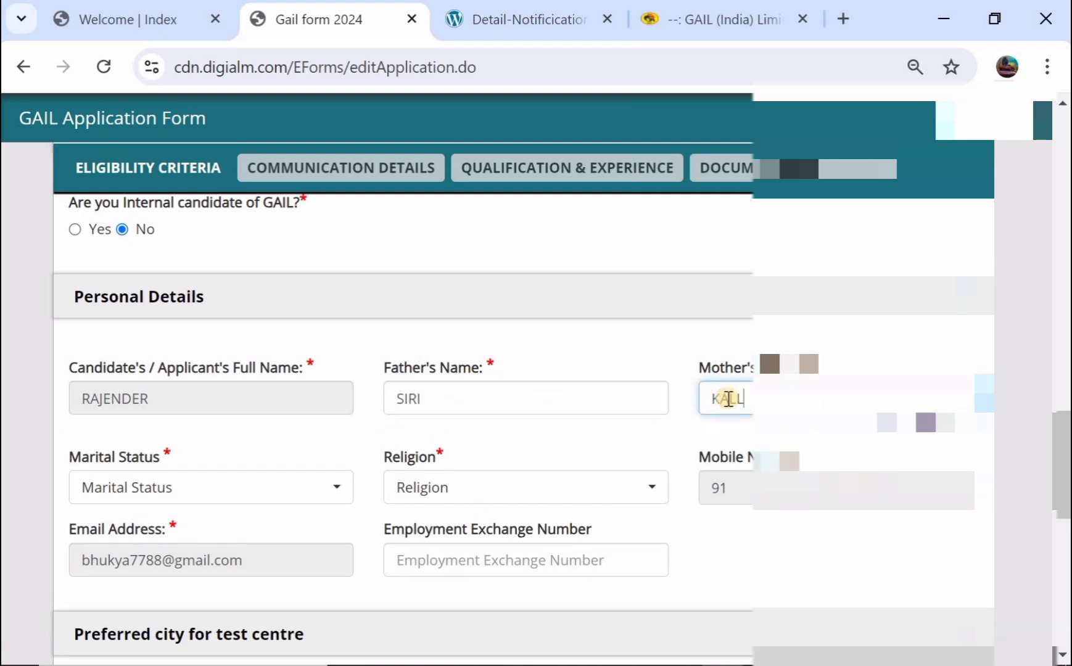
Step: Set marital status to Unmarried and religion to Hinduism
scroll(677, 407, down, 2)
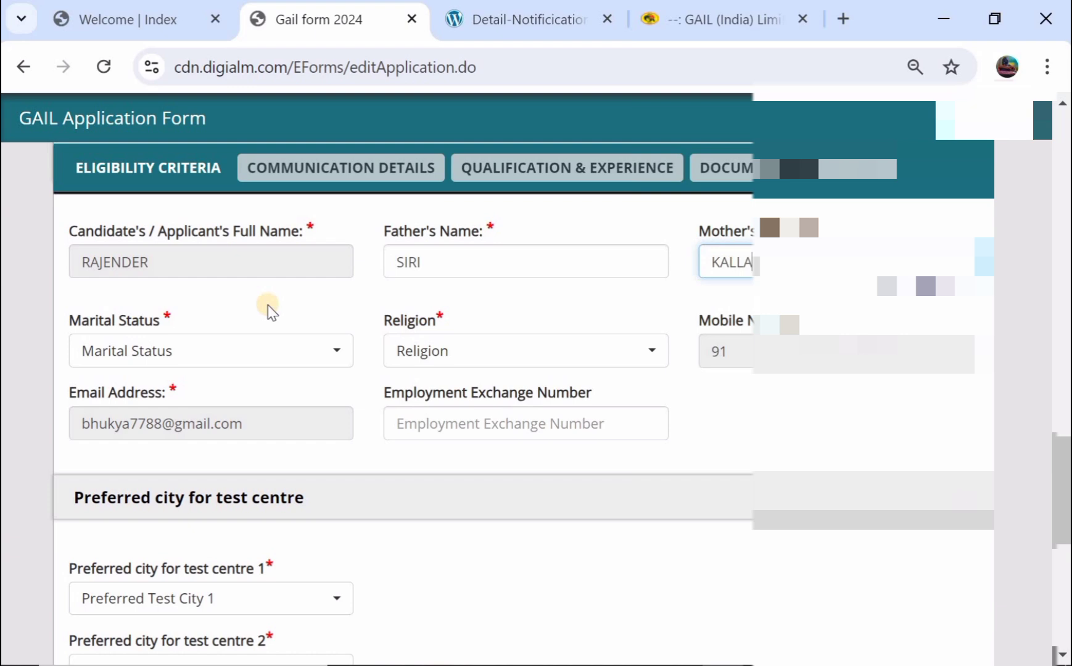
click(220, 352)
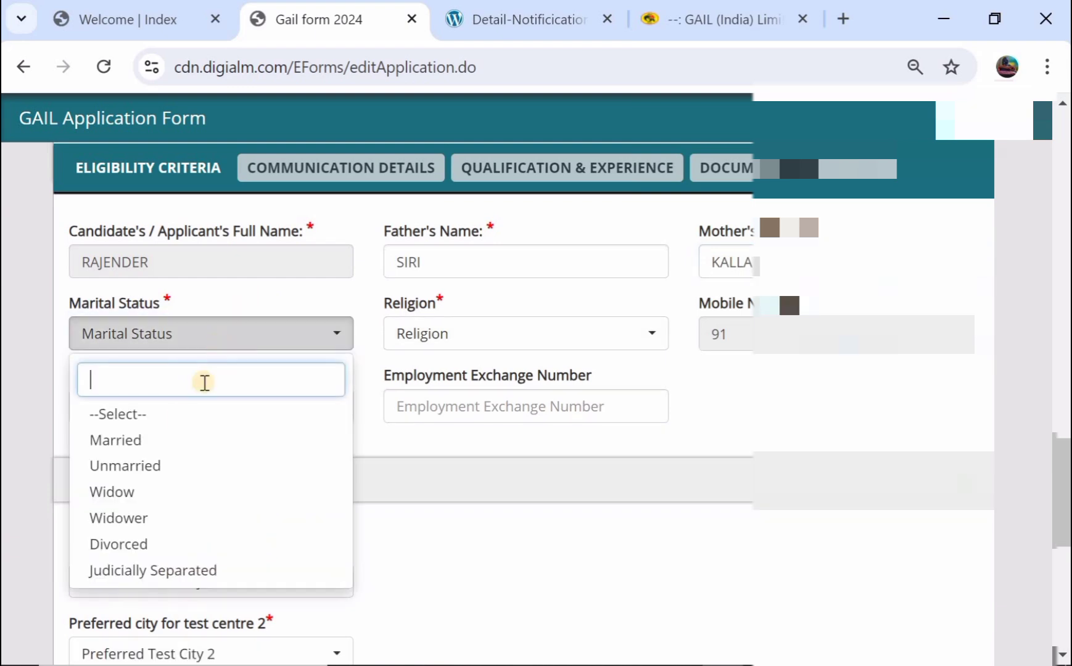
click(156, 466)
click(419, 340)
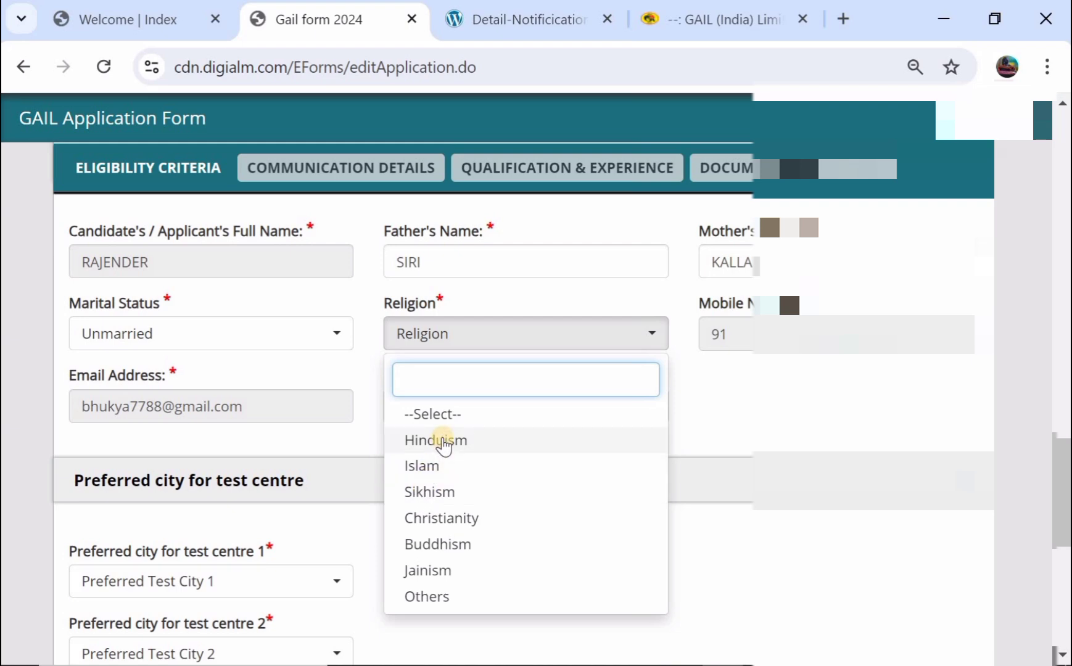
click(444, 441)
scroll(347, 414, down, 1)
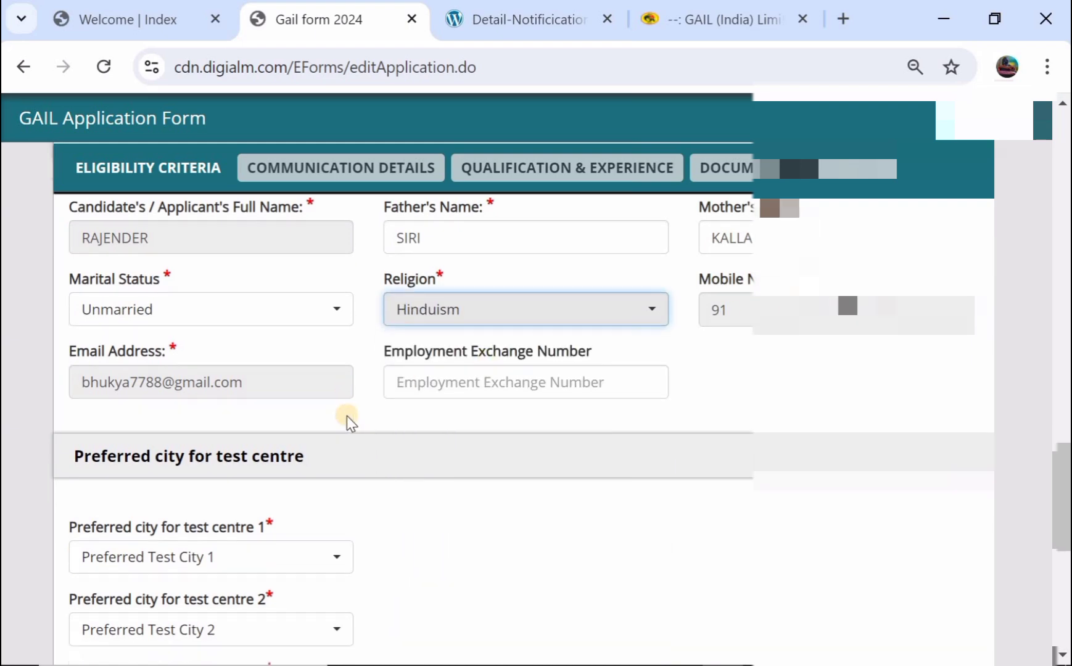
scroll(342, 370, down, 1)
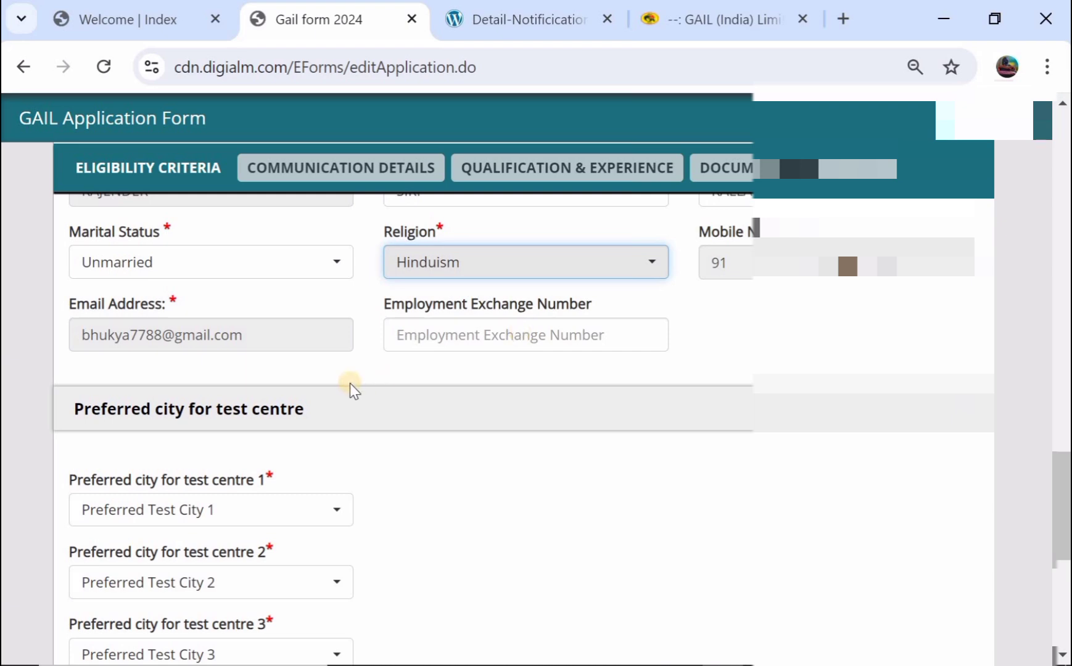
scroll(349, 382, down, 2)
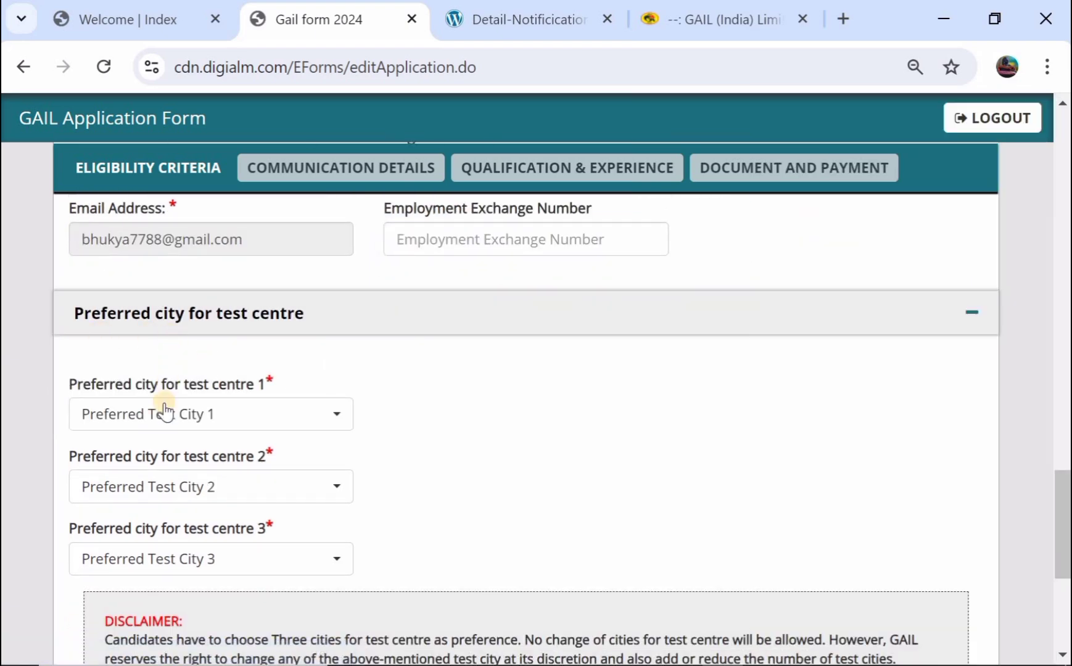
Step: Choose Hyderabad, Kolkata and Chennai as preferred test cities 1, 2 and 3
scroll(263, 364, down, 1)
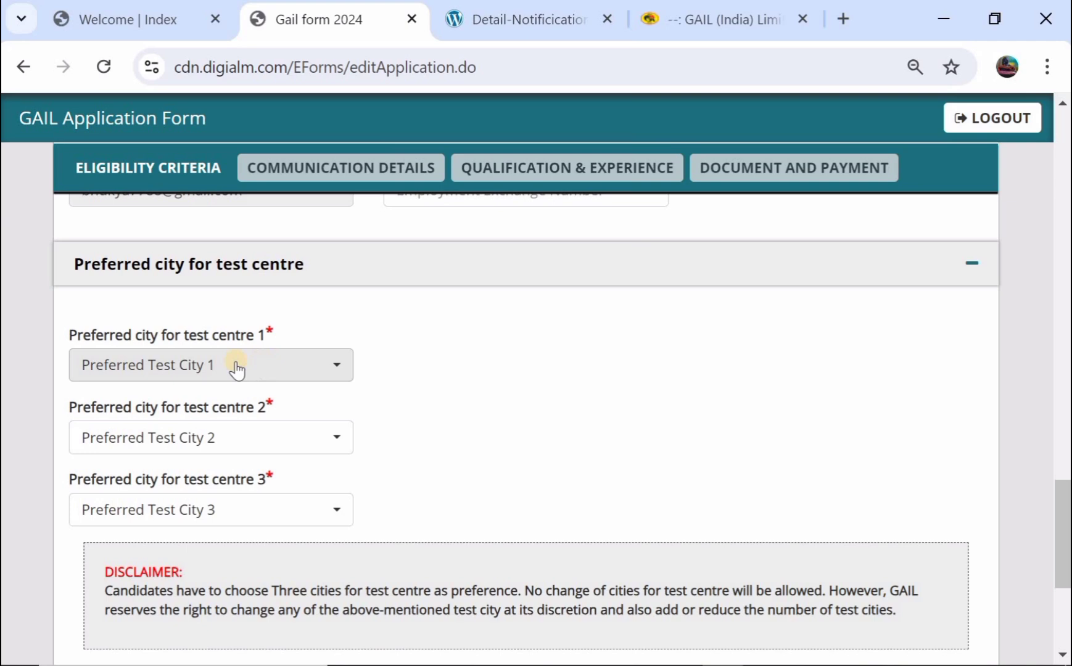
click(196, 368)
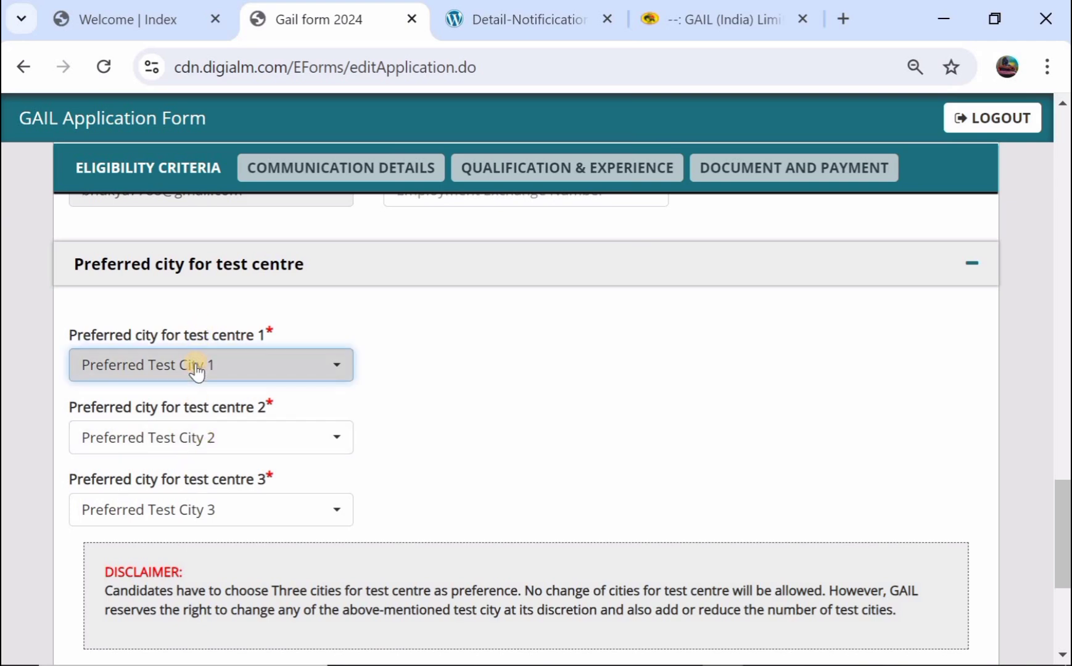
scroll(142, 531, down, 1)
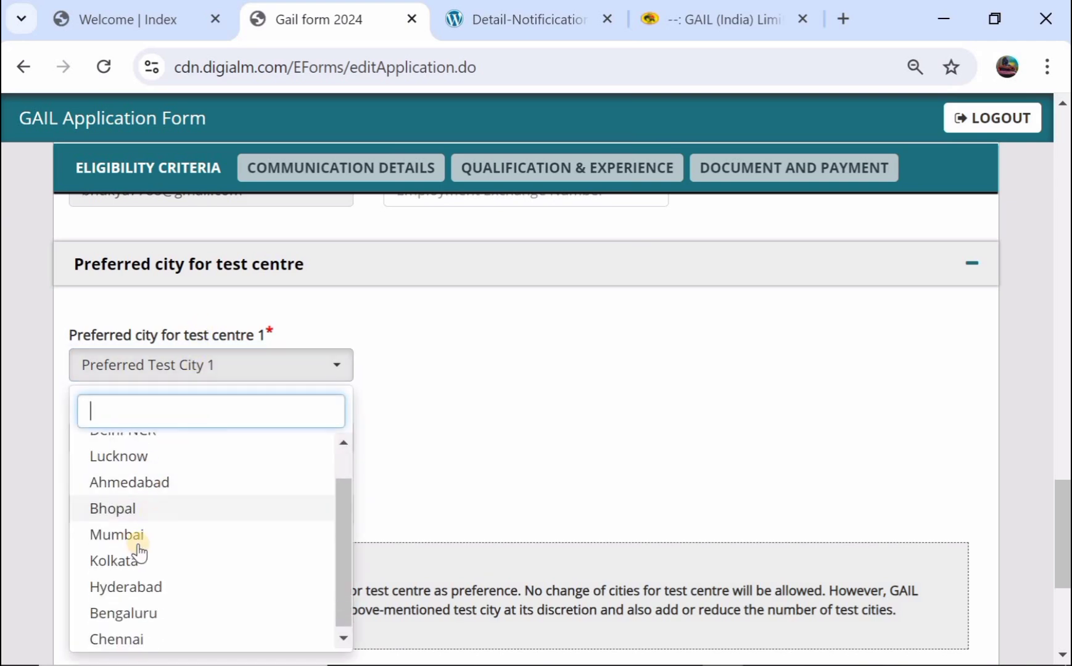
click(134, 588)
click(194, 437)
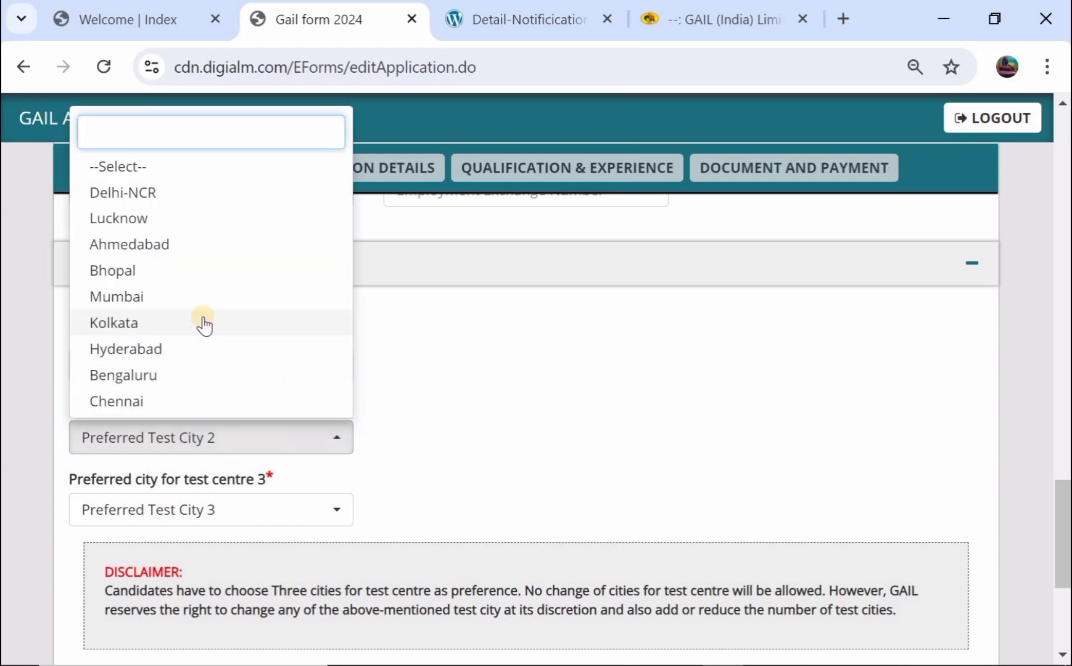
click(204, 323)
scroll(157, 481, down, 1)
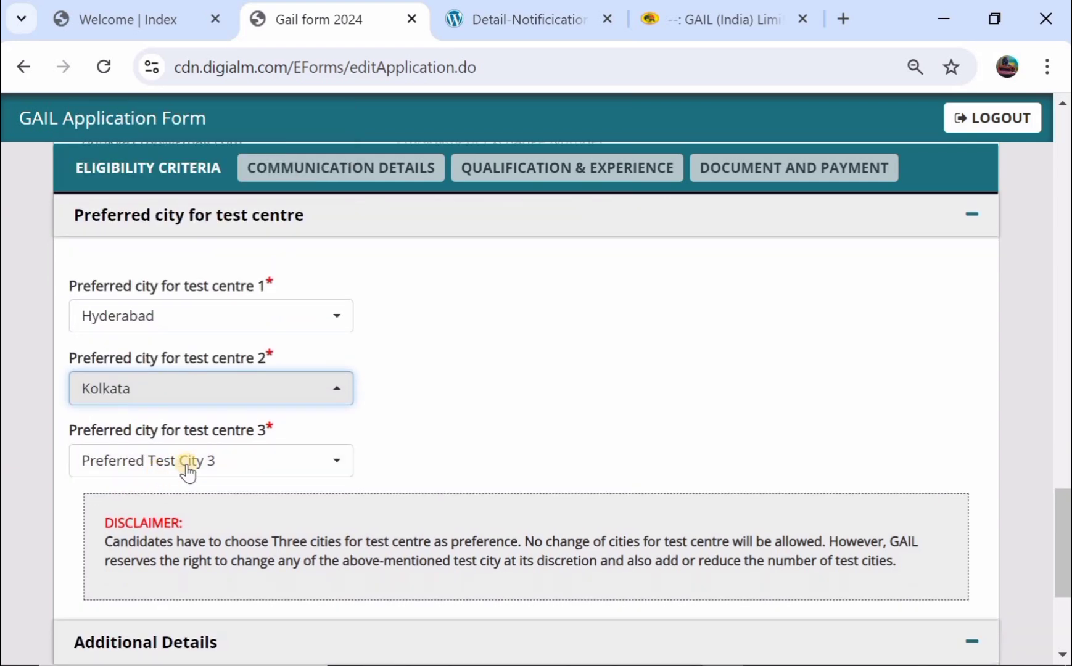
click(188, 471)
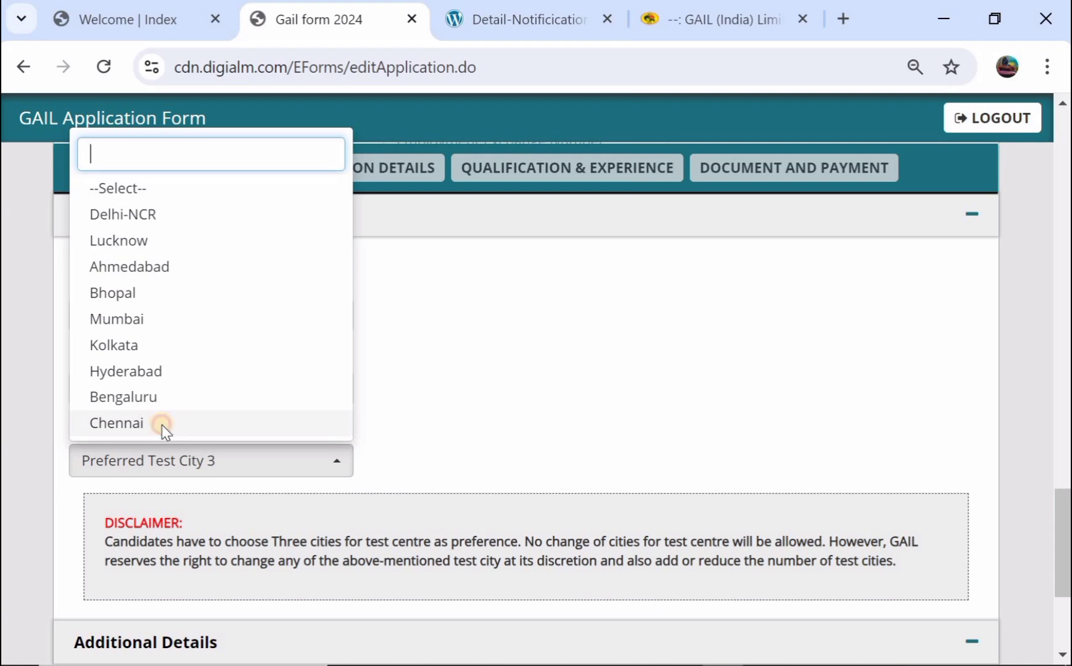
click(161, 423)
Step: Answer No to co-operative society membership
scroll(164, 425, down, 4)
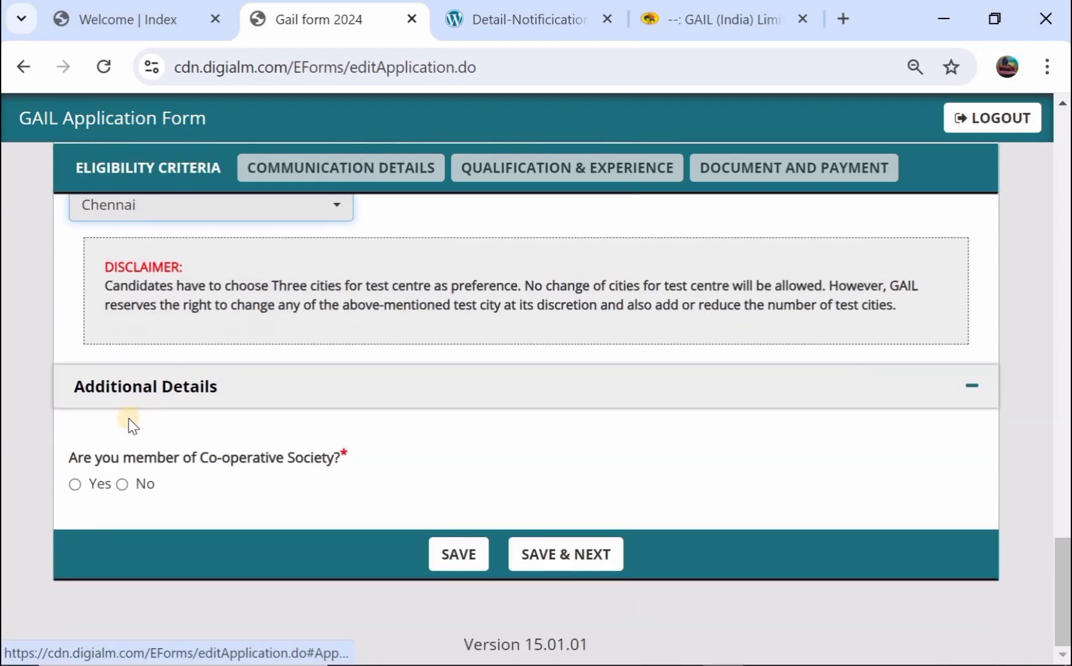
click(74, 485)
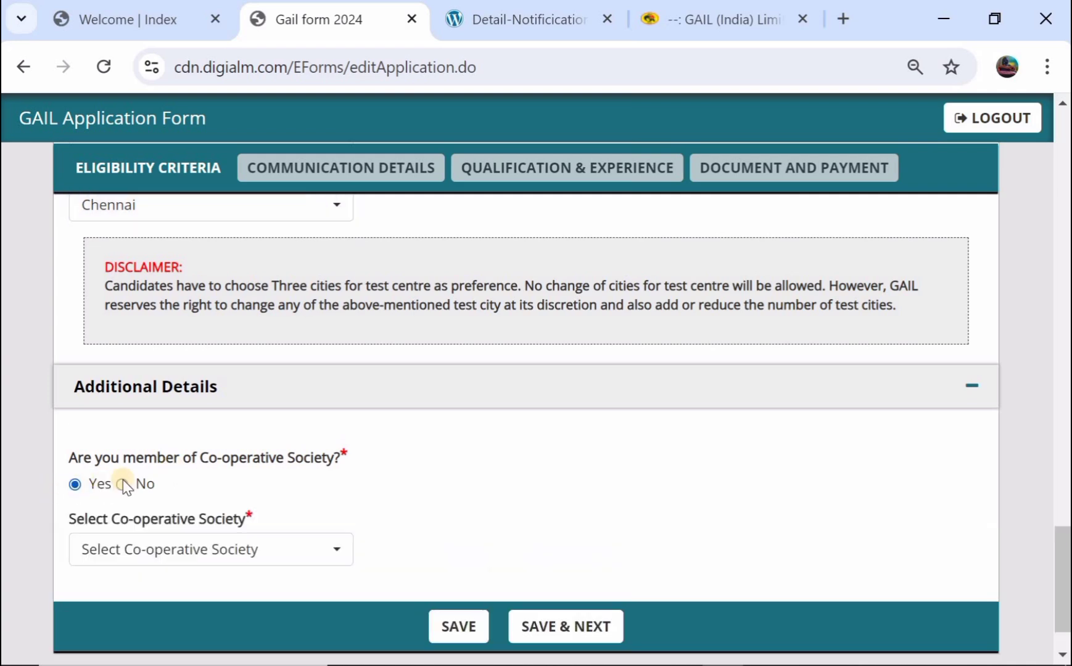
click(127, 554)
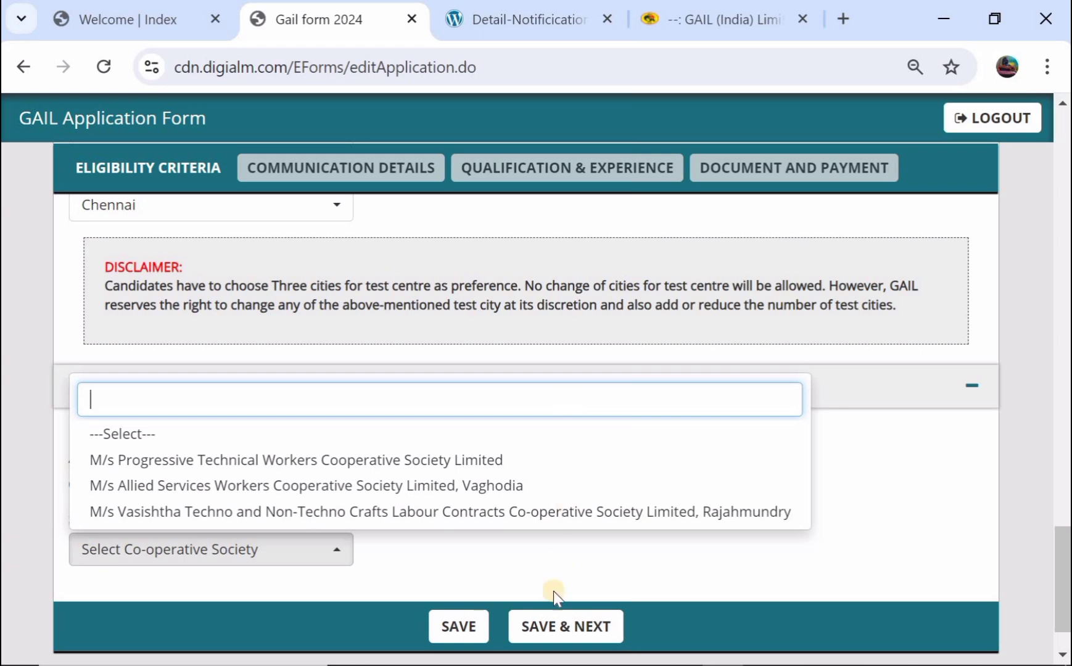
click(473, 579)
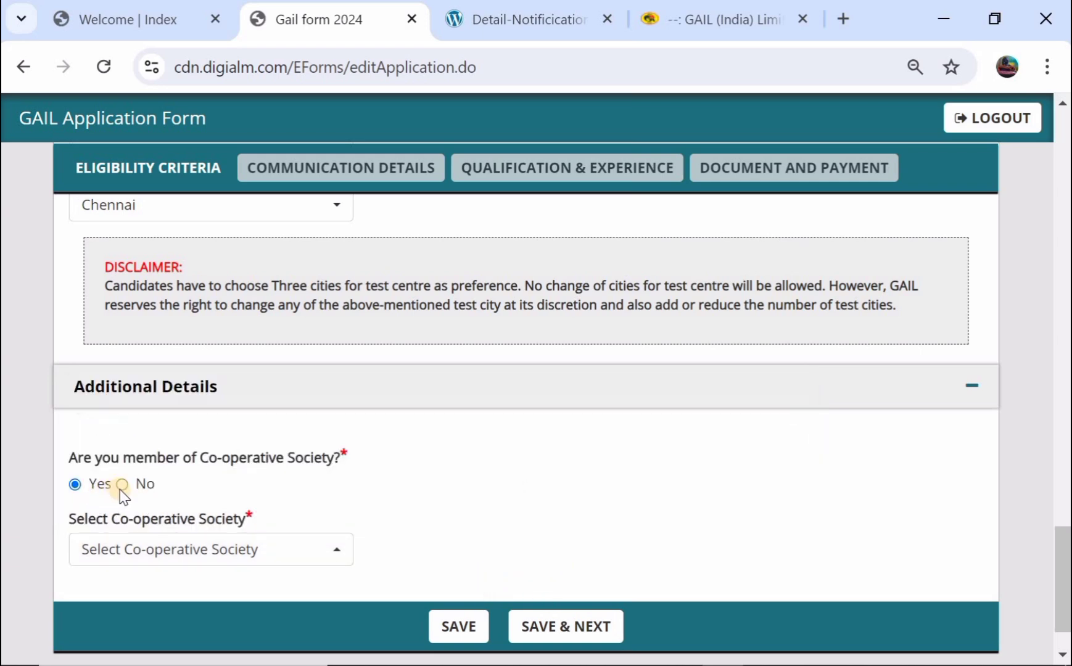
click(122, 484)
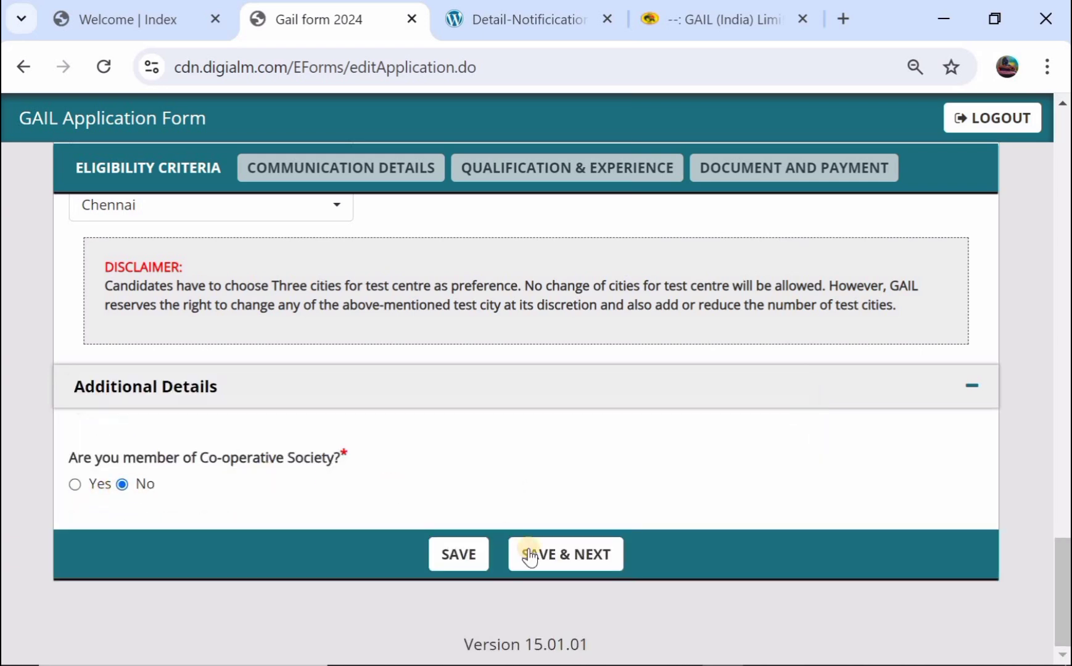
Step: Save the eligibility criteria, acknowledge the alert, and continue to Communication Details
click(454, 556)
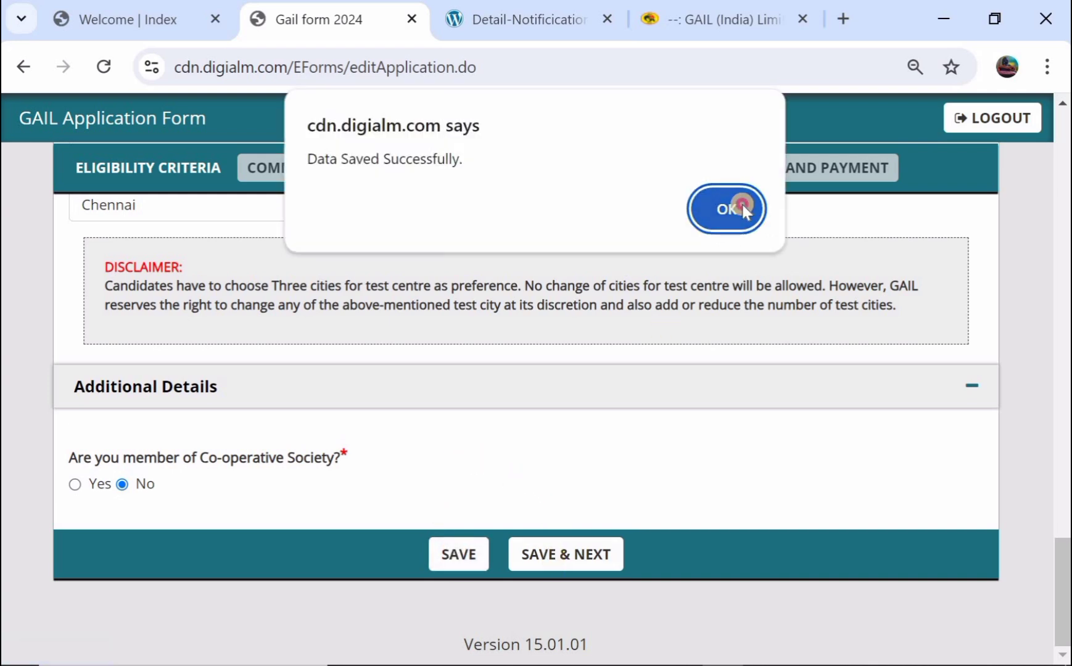
click(741, 205)
click(555, 549)
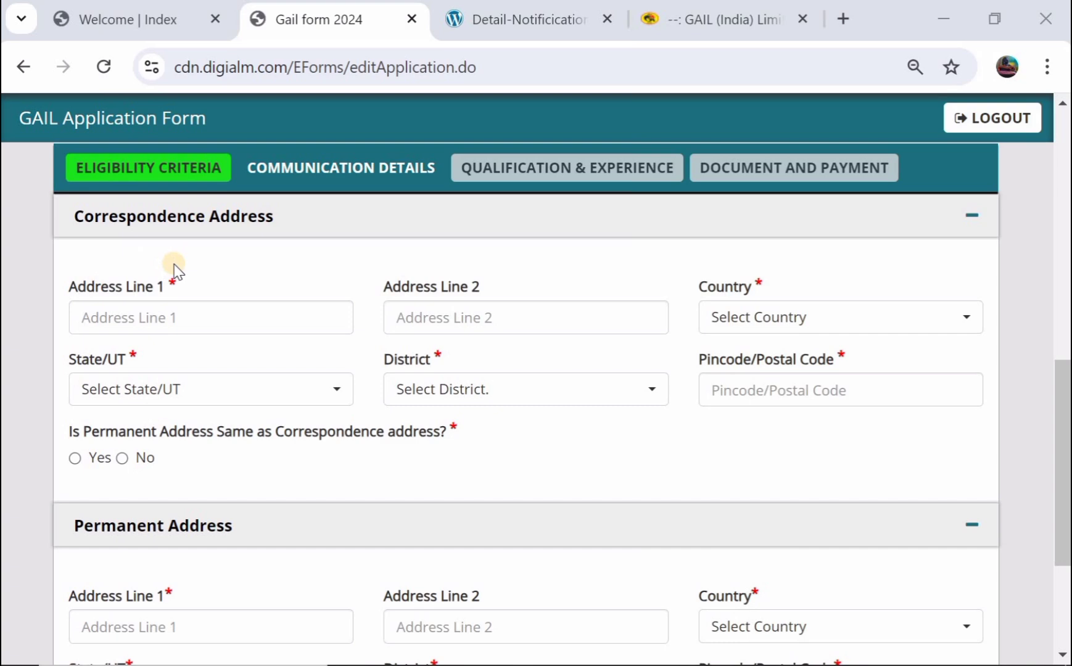
Step: Enter the street address in Address Line 1 and begin the locality in Address Line 2
click(163, 325)
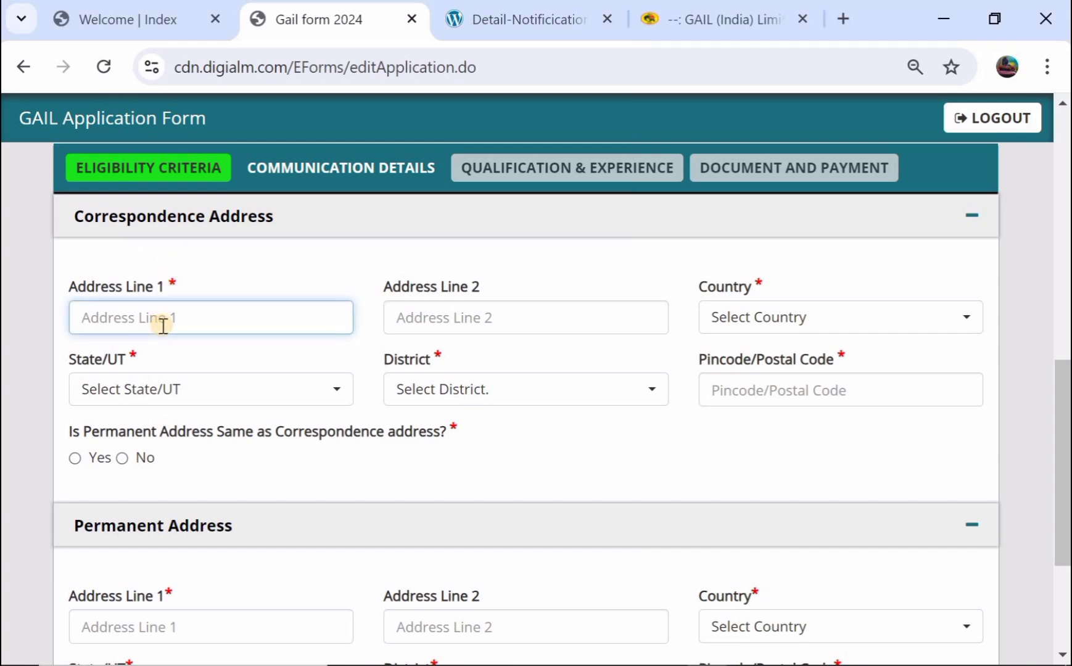
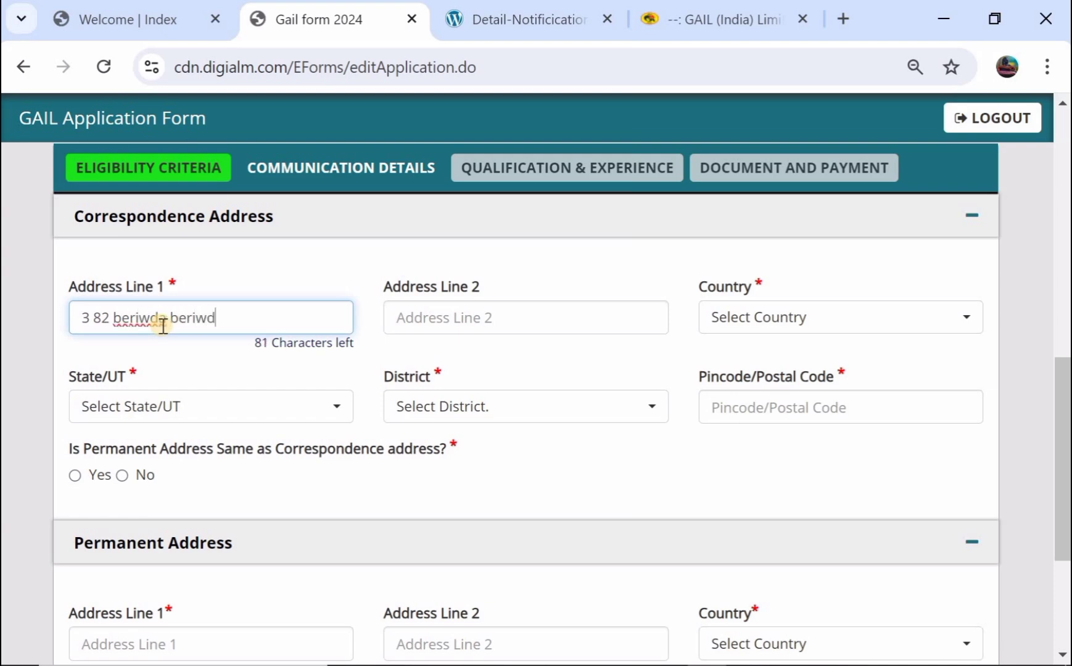
click(423, 325)
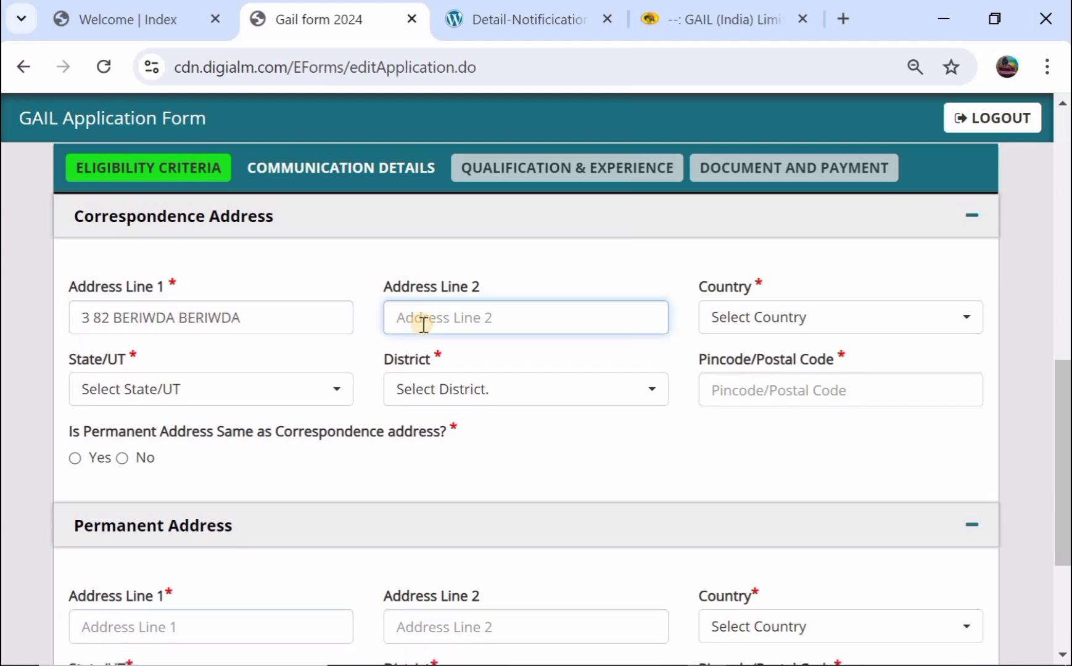
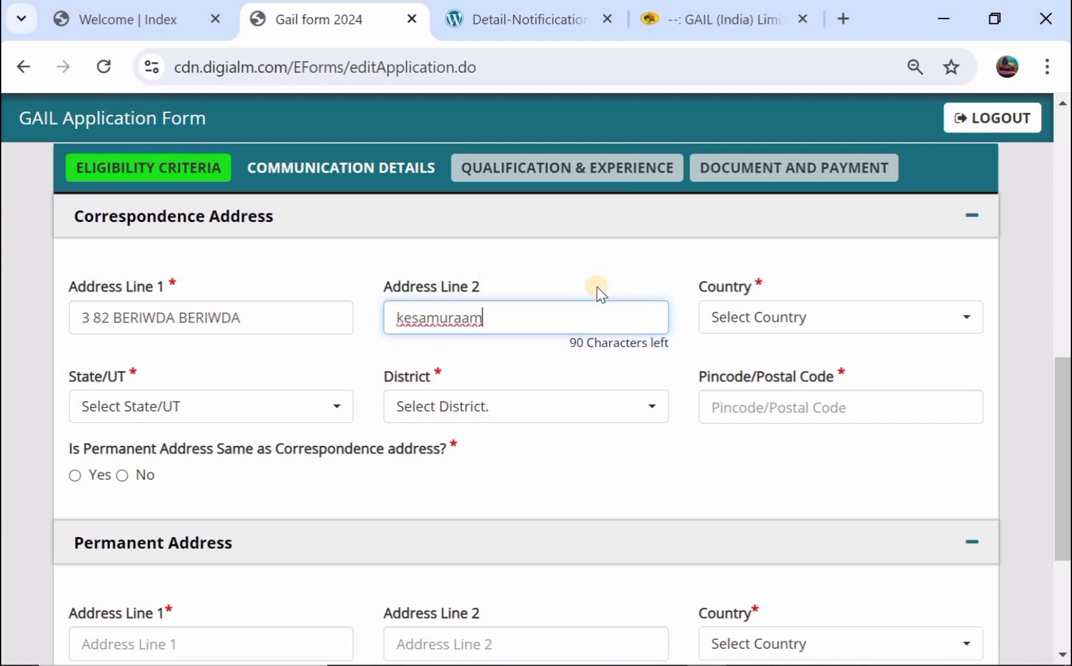
Step: Set the correspondence country to India, state to Telangana and district to Warangal
click(780, 332)
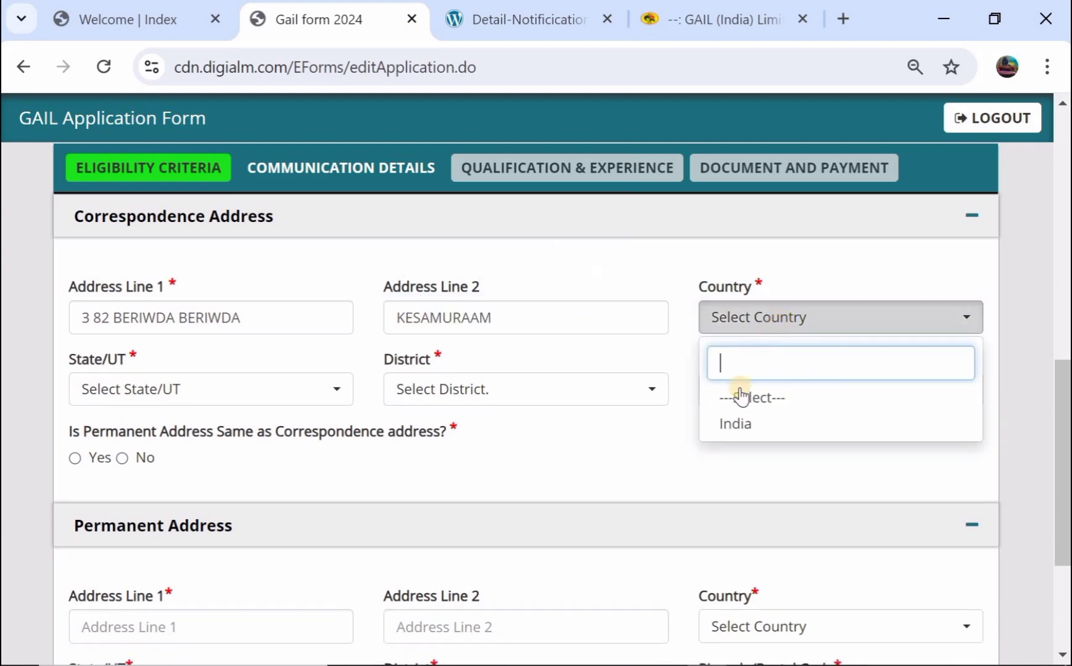
click(736, 425)
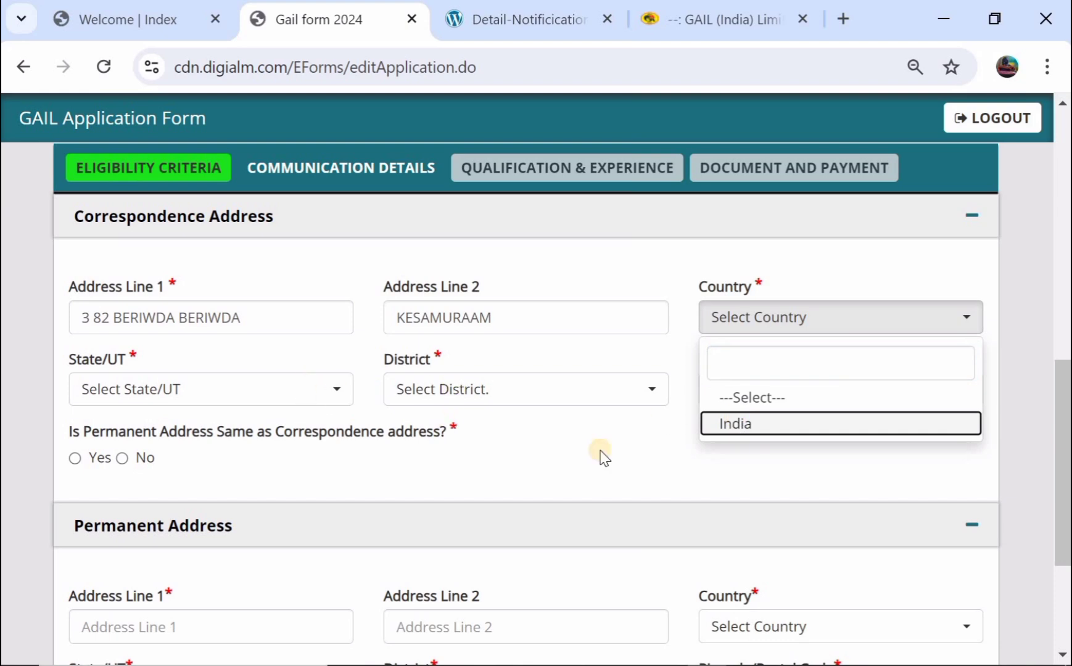
click(178, 404)
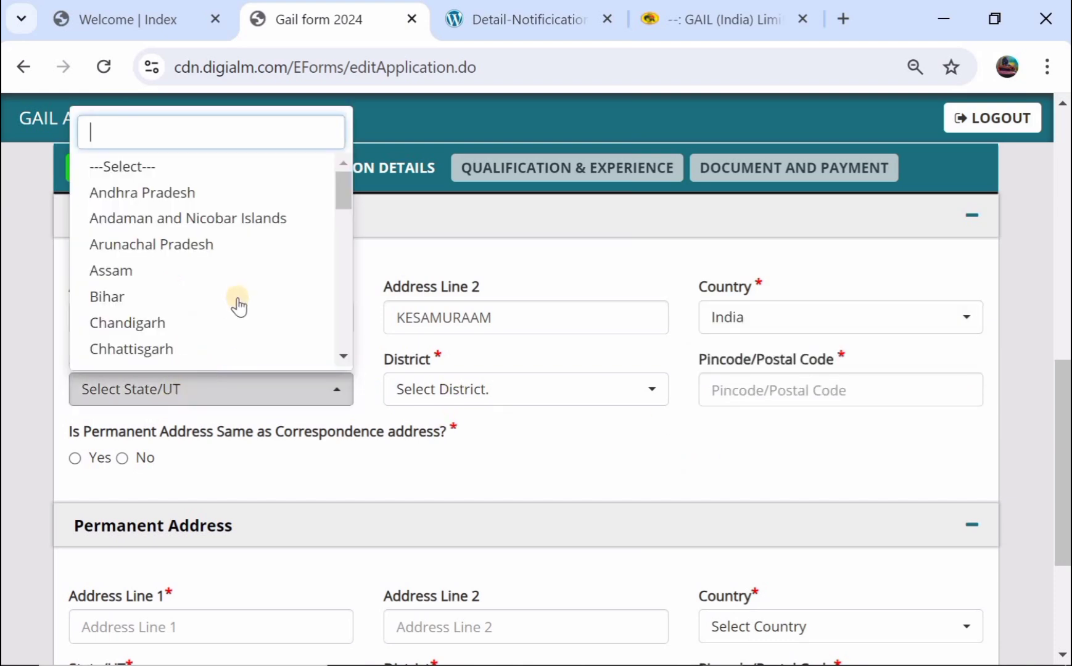
scroll(237, 302, down, 10)
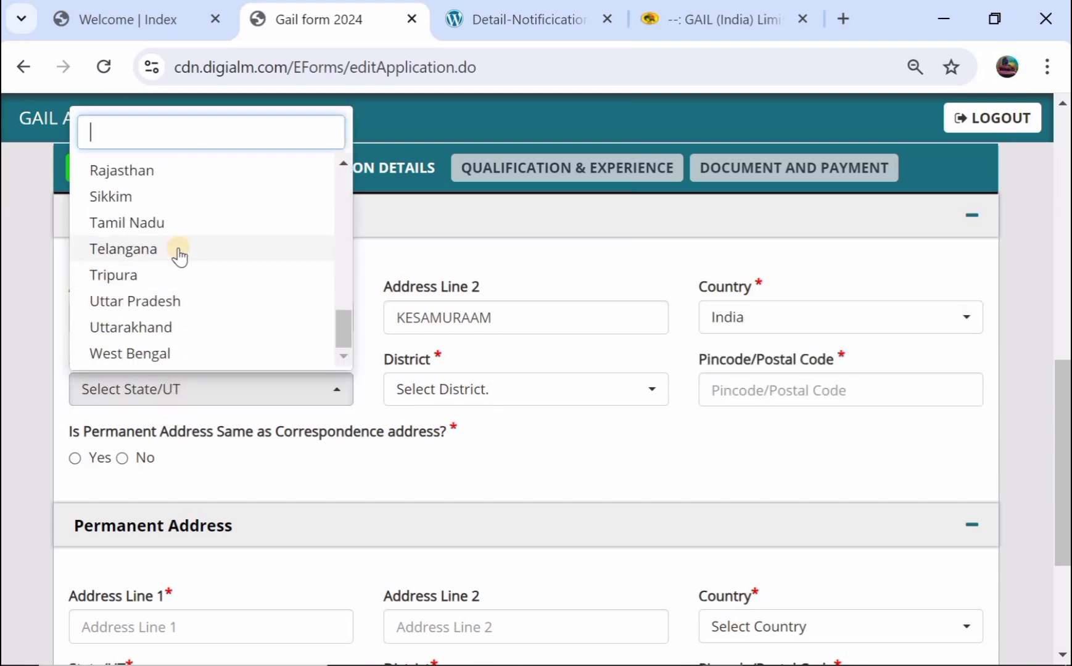
click(178, 250)
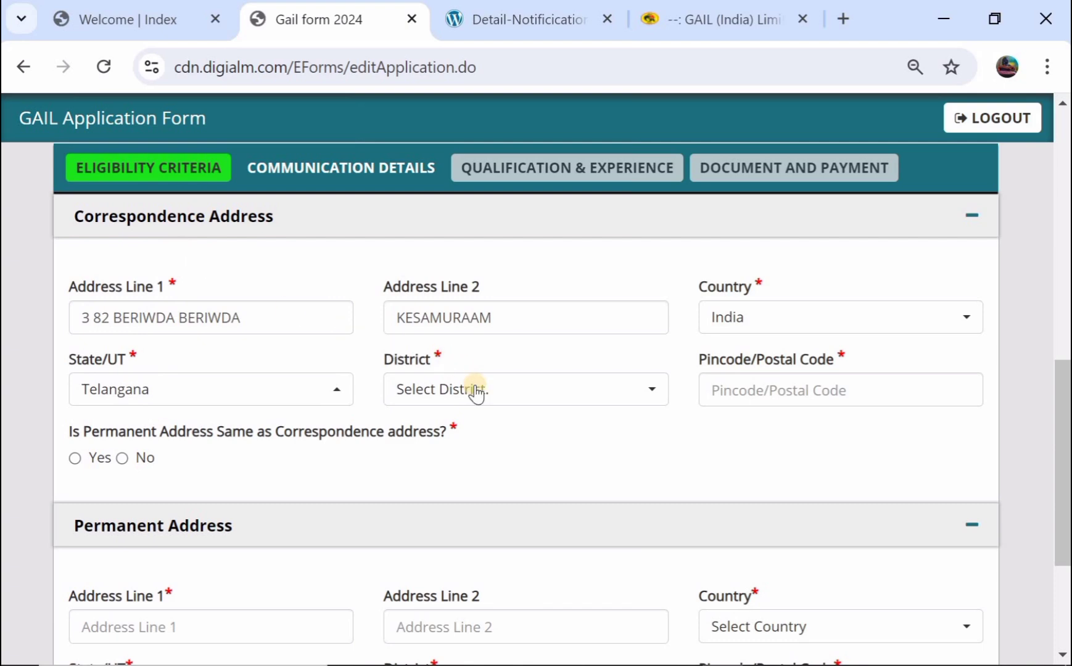
click(478, 395)
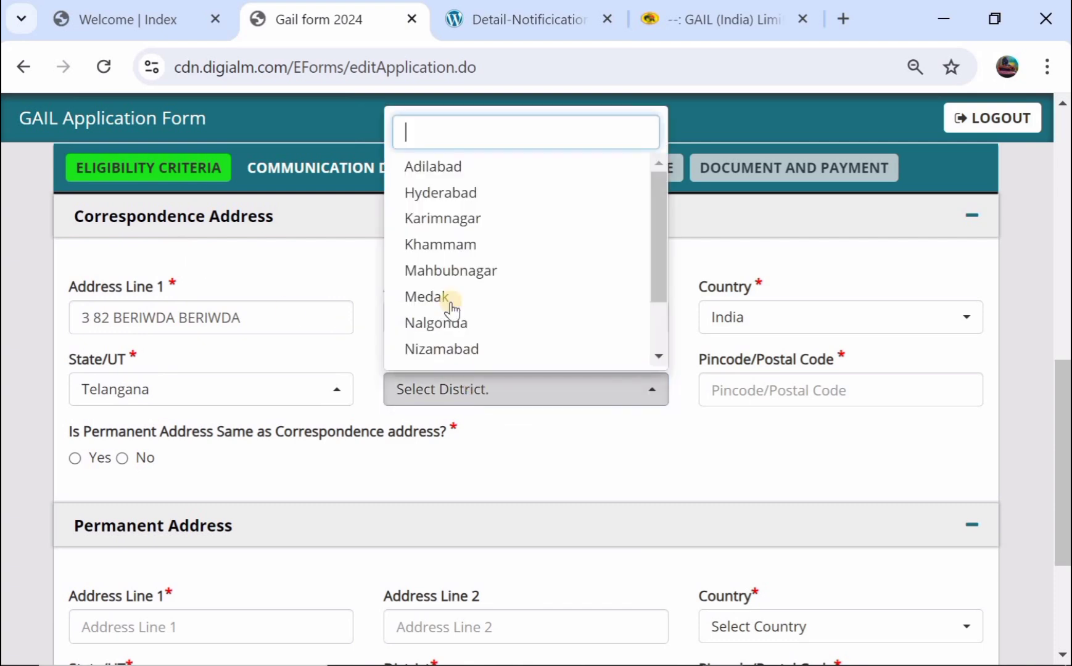
scroll(449, 294, down, 5)
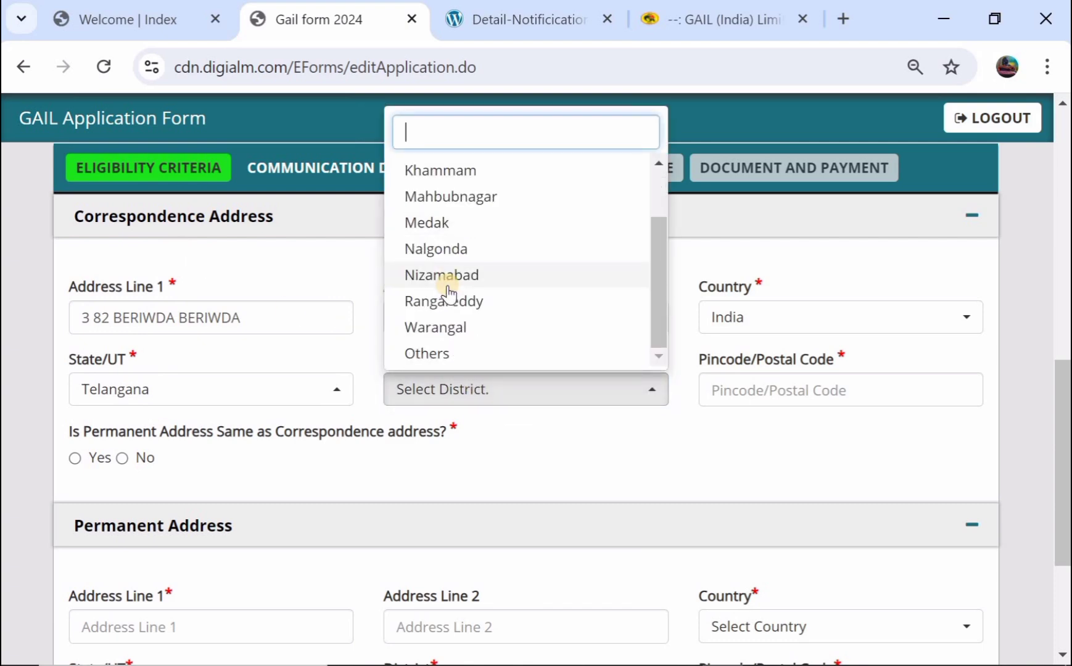
click(435, 602)
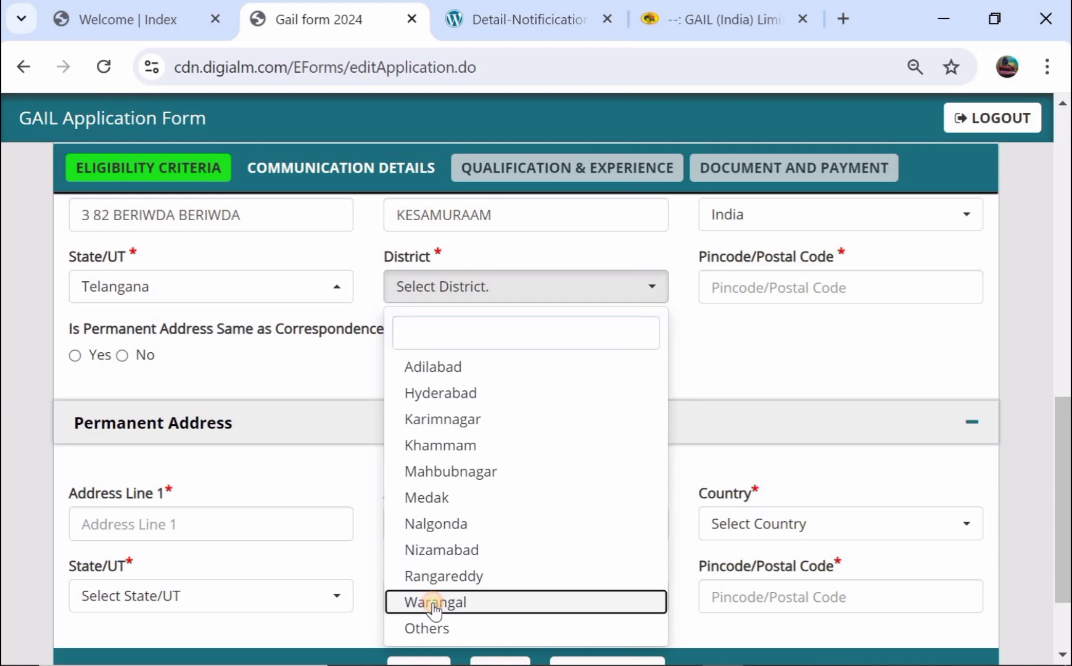
click(528, 301)
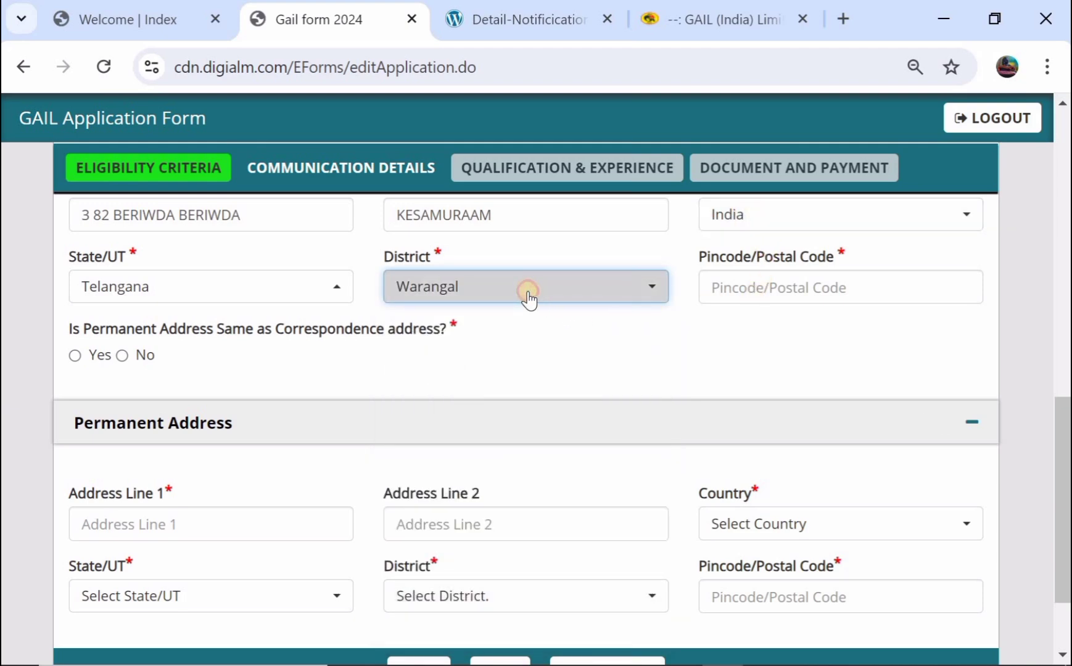
click(713, 312)
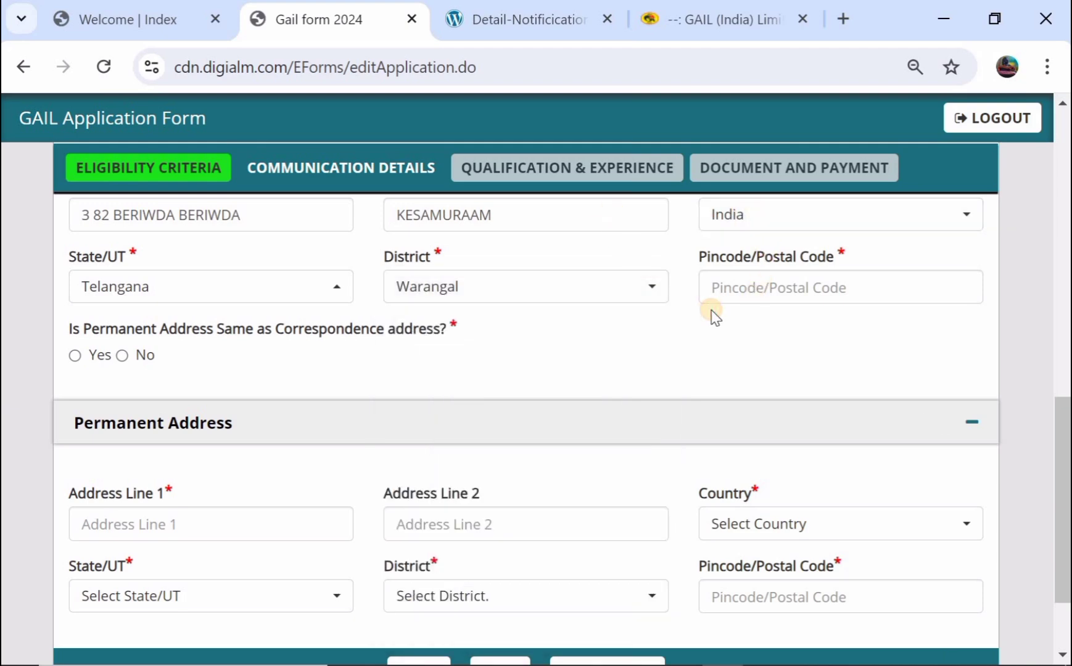
Step: Enter the six-digit pincode for the correspondence address
click(758, 286)
text(5)
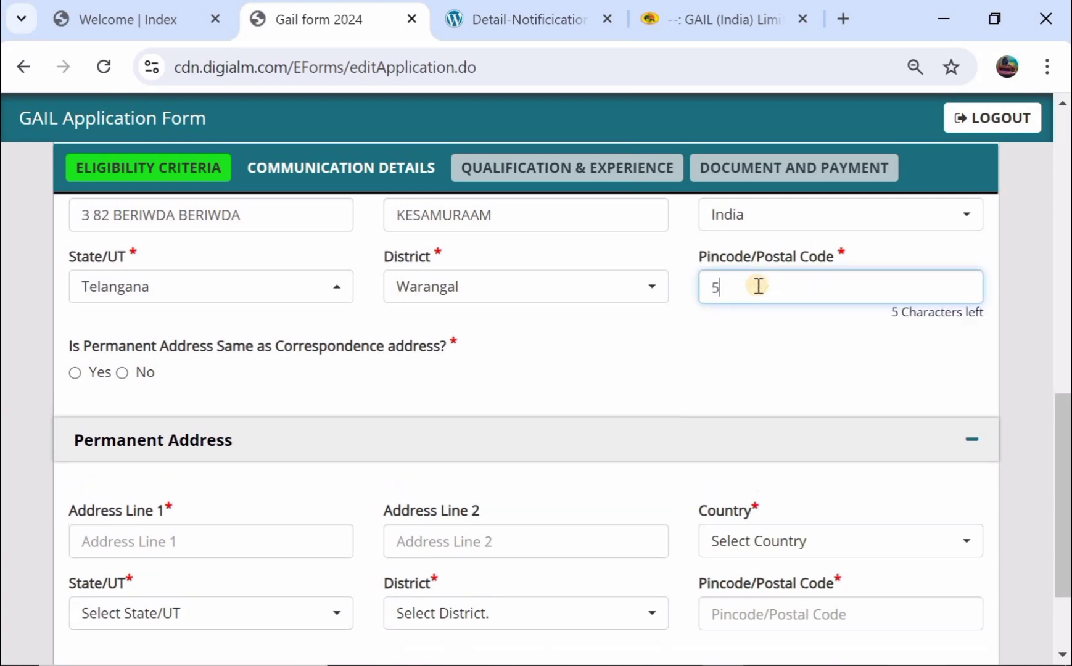
text(06101)
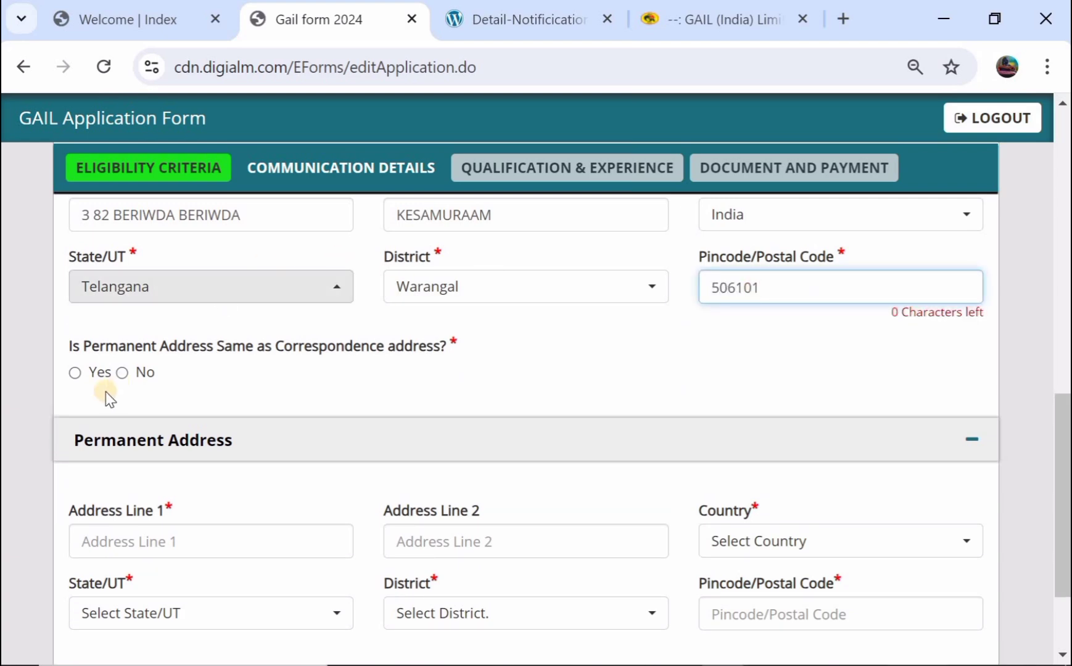
scroll(185, 291, up, 2)
scroll(185, 288, down, 2)
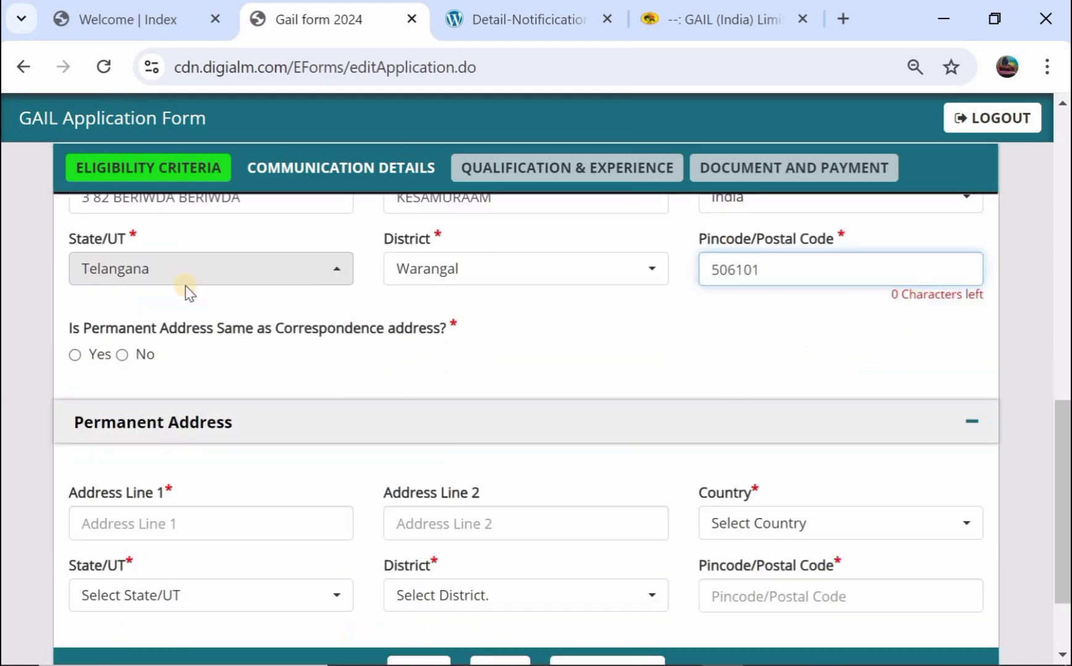
Step: Make the permanent address same as correspondence, then save and continue to Qualification & Experience
click(76, 353)
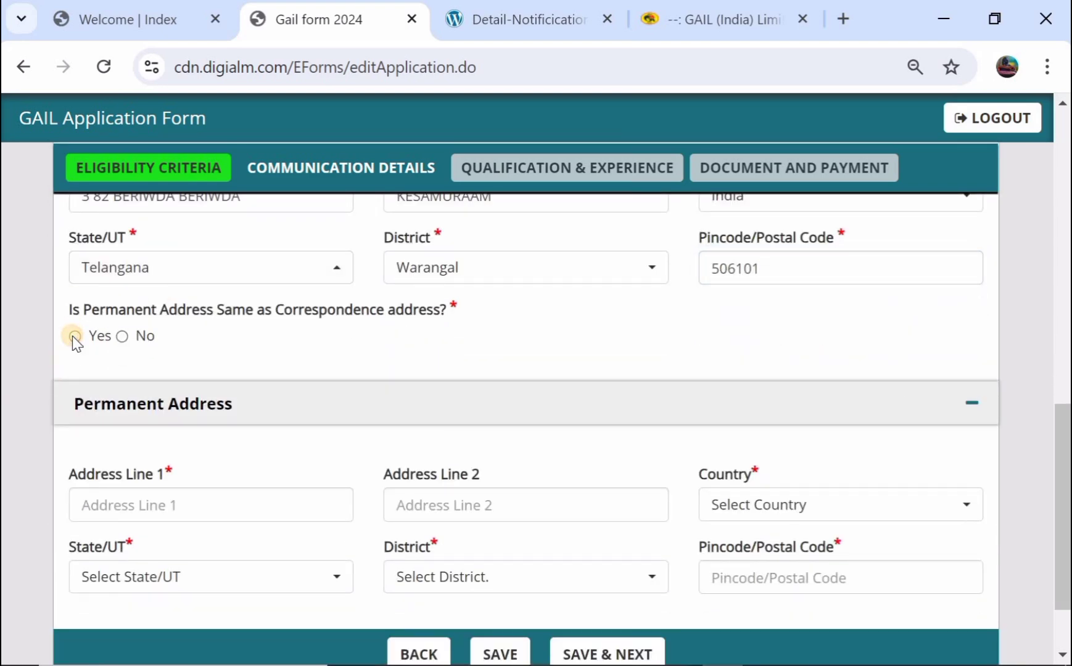
click(75, 336)
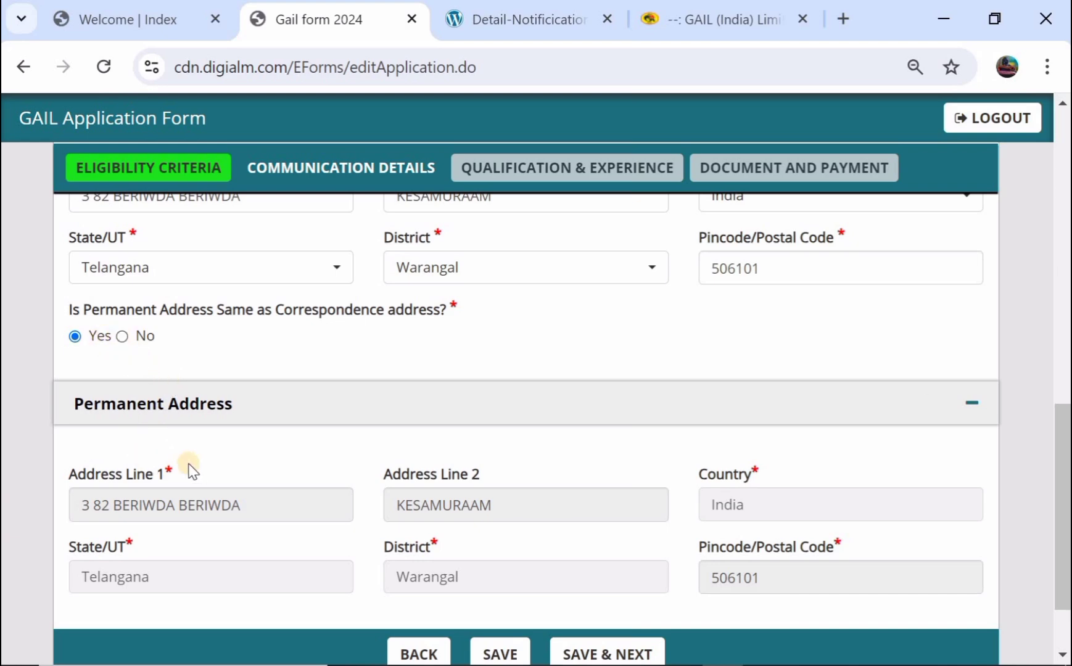
scroll(402, 316, down, 2)
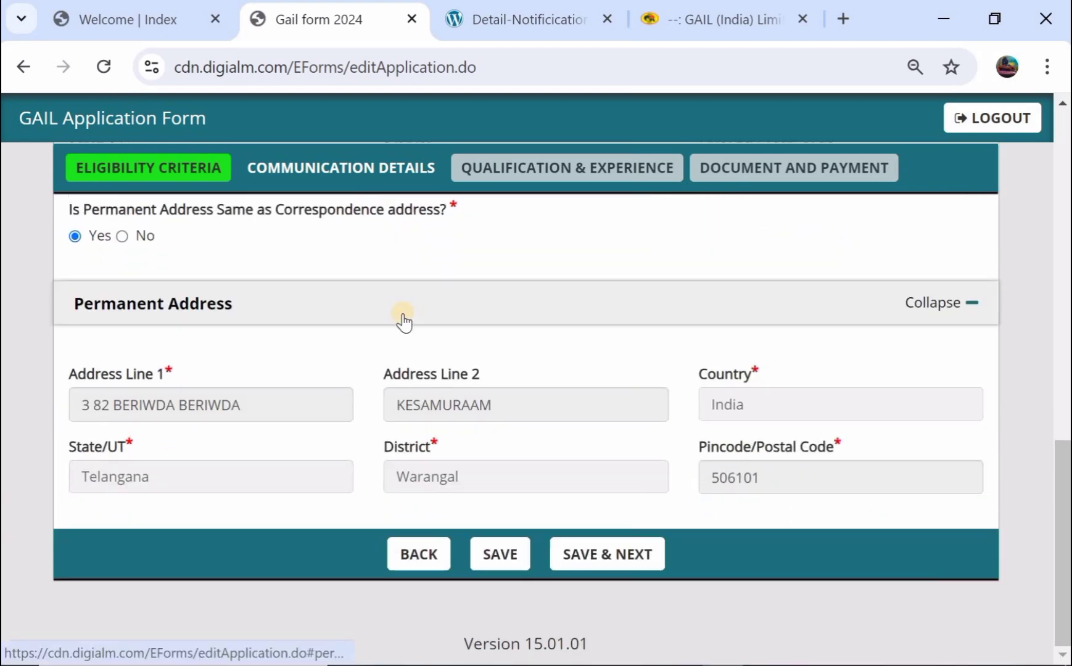
click(494, 554)
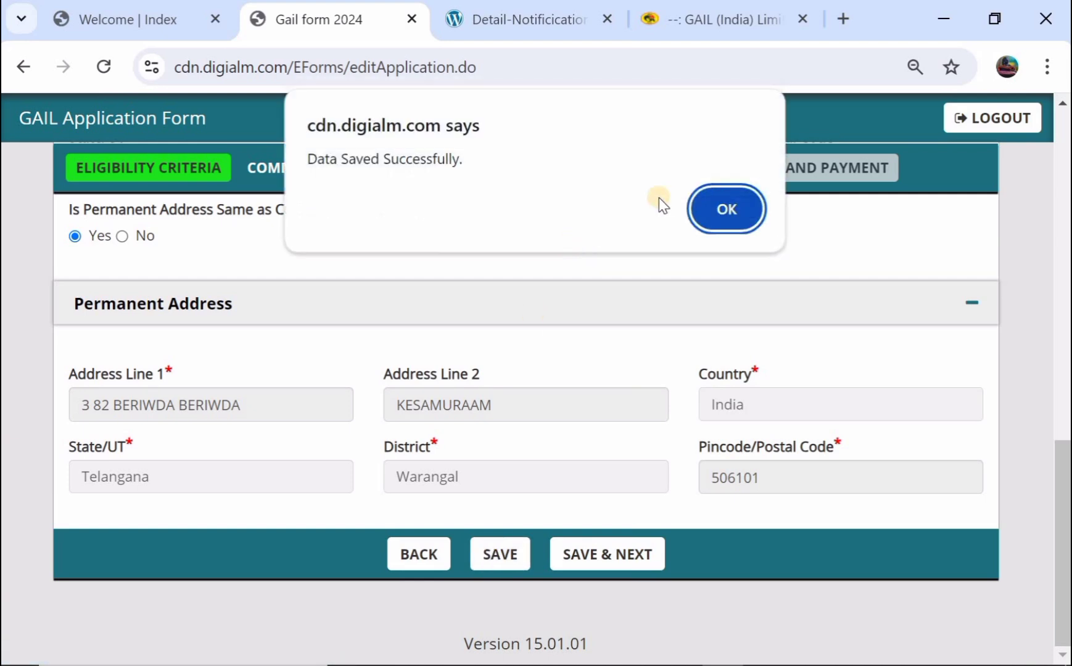
click(707, 207)
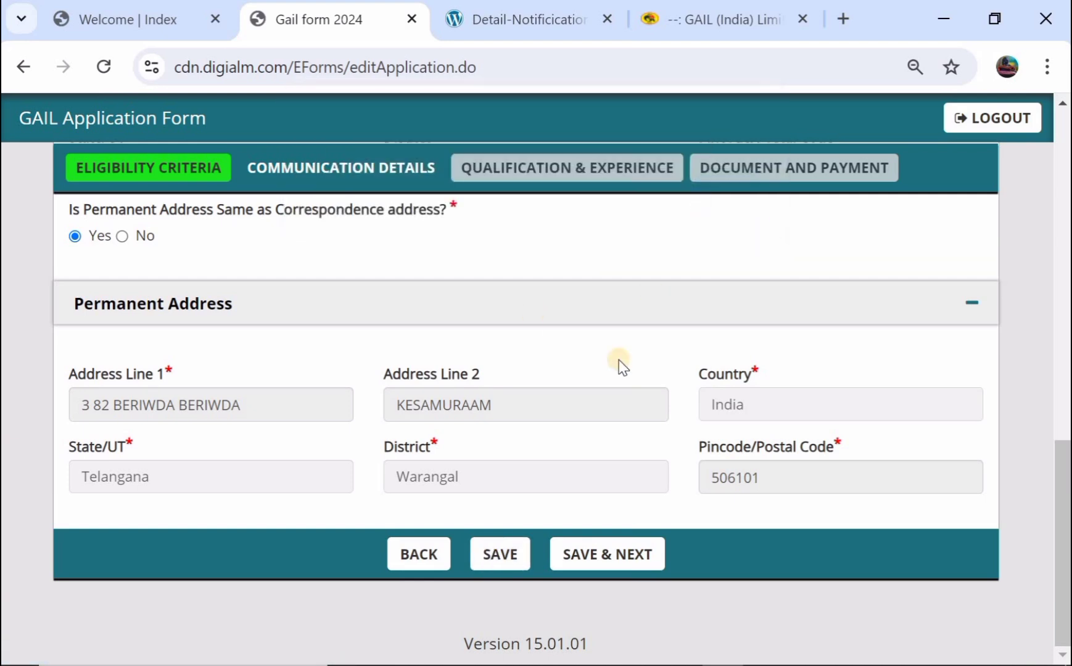
click(585, 559)
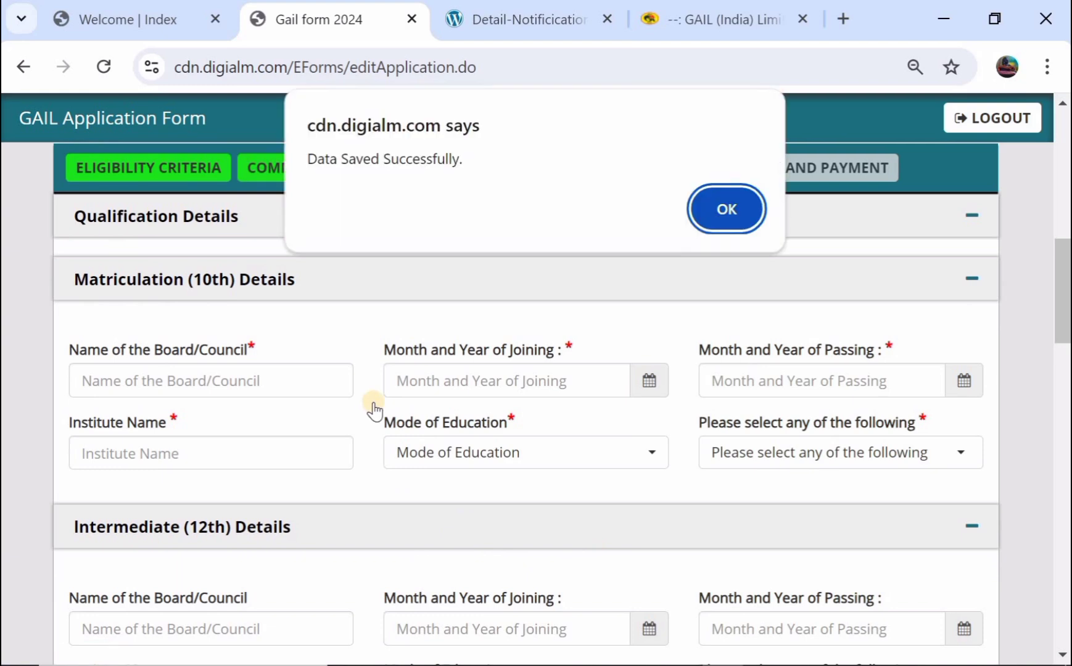
key(Return)
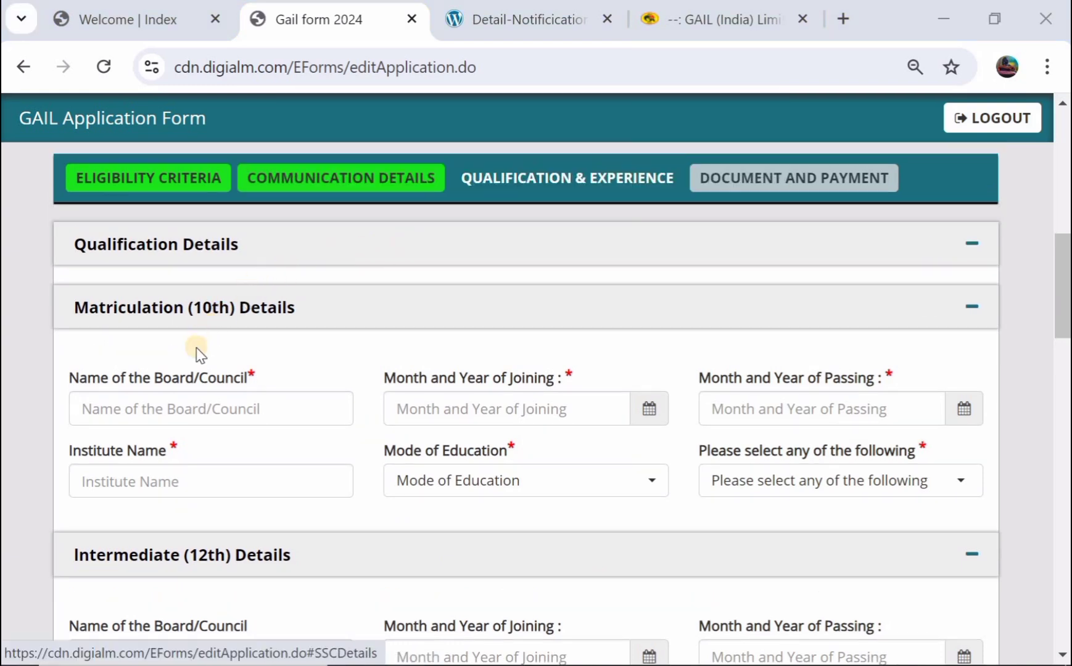
Step: Enter 10th board TSS and set its joining month to June 2016
click(130, 408)
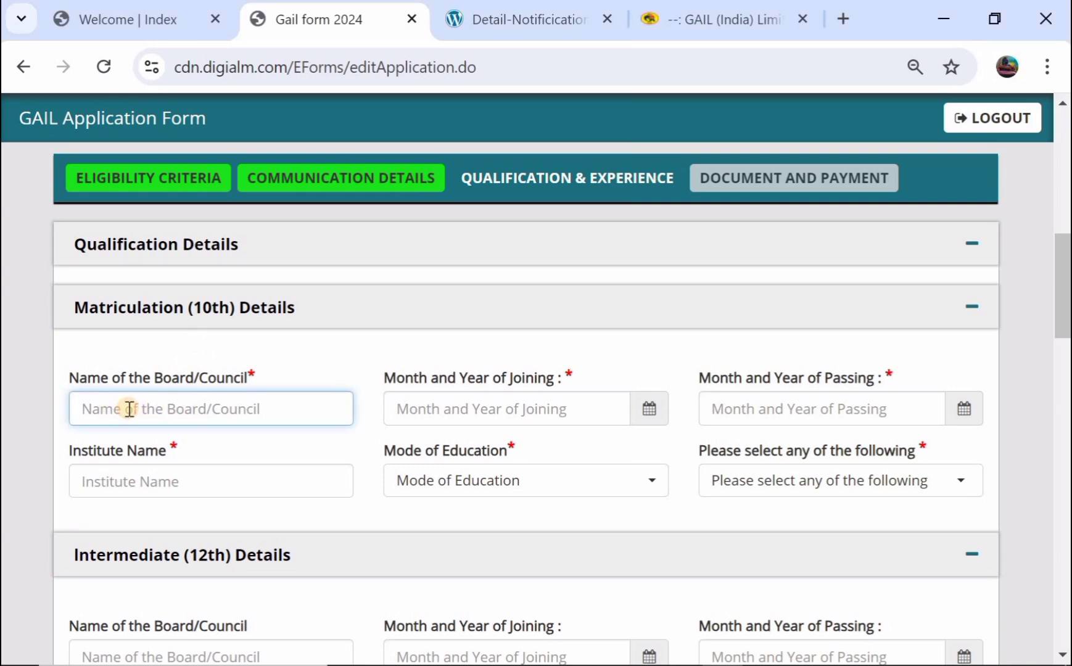
text(TSS)
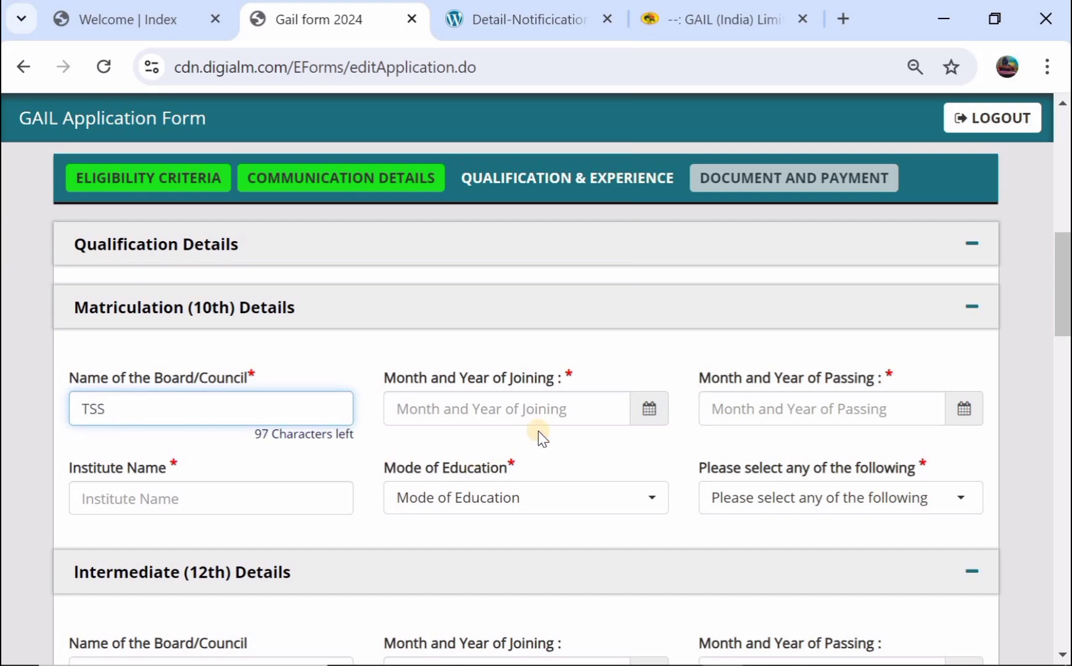
click(647, 411)
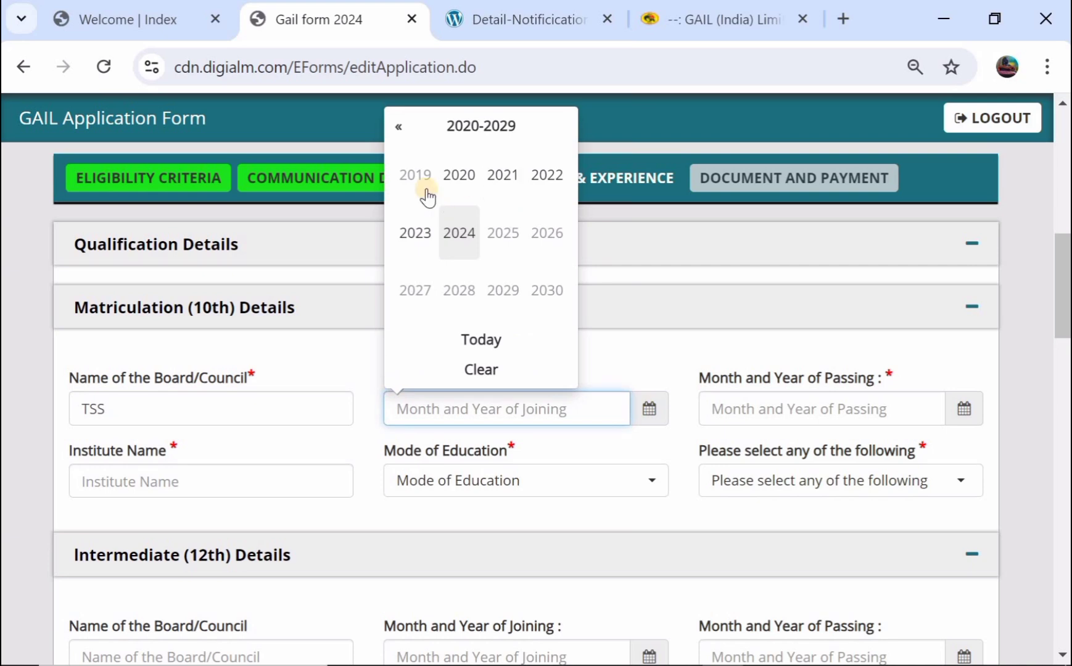
click(399, 128)
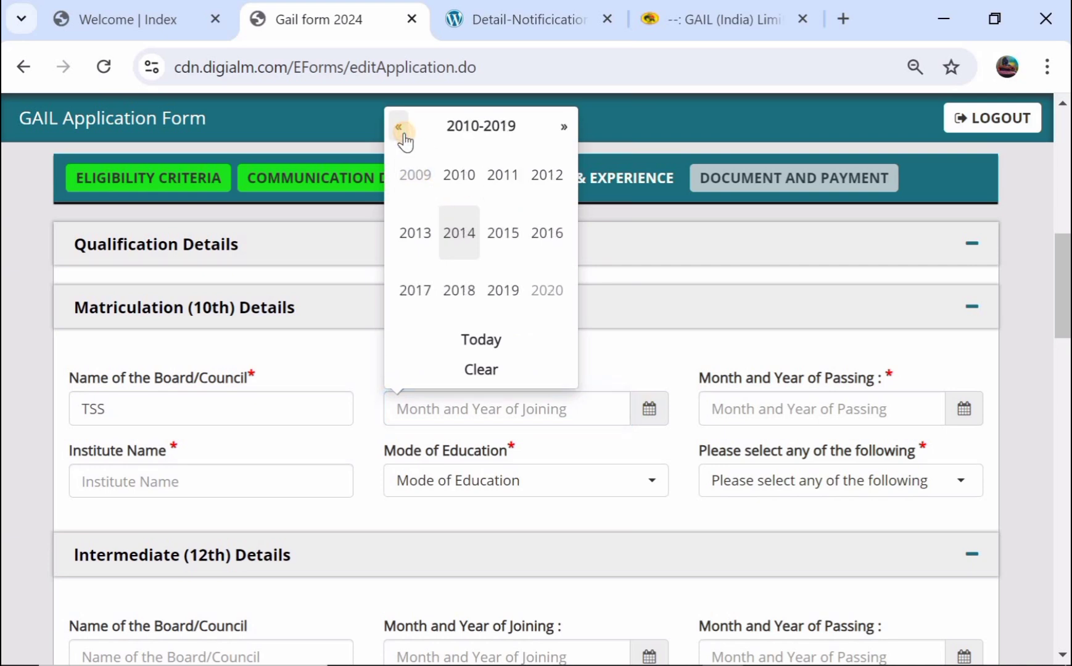
click(555, 220)
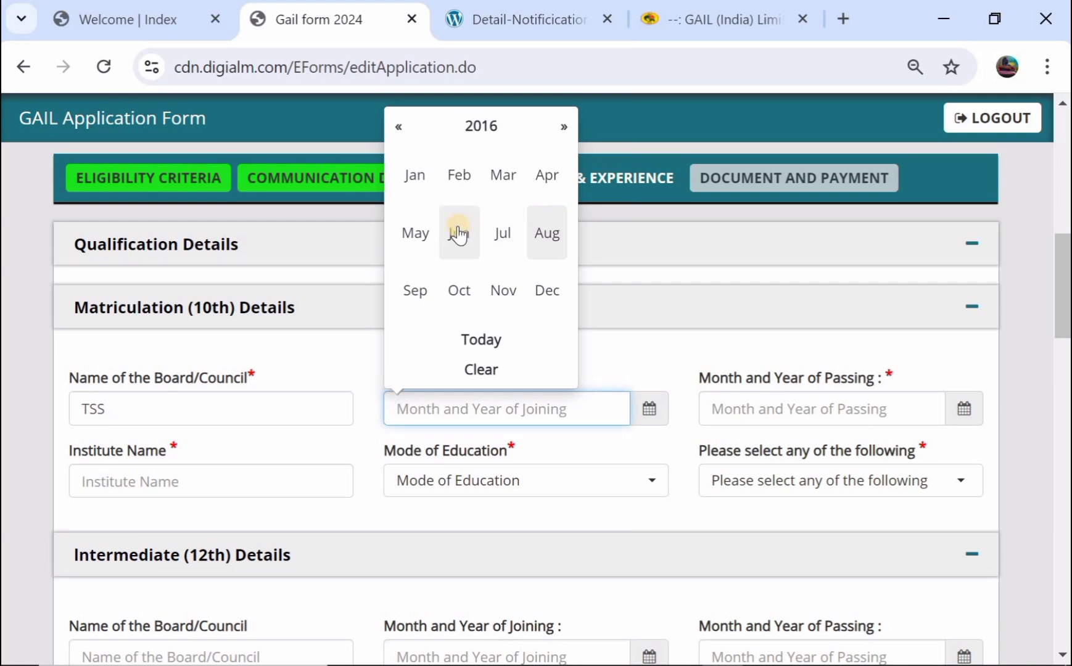
click(458, 233)
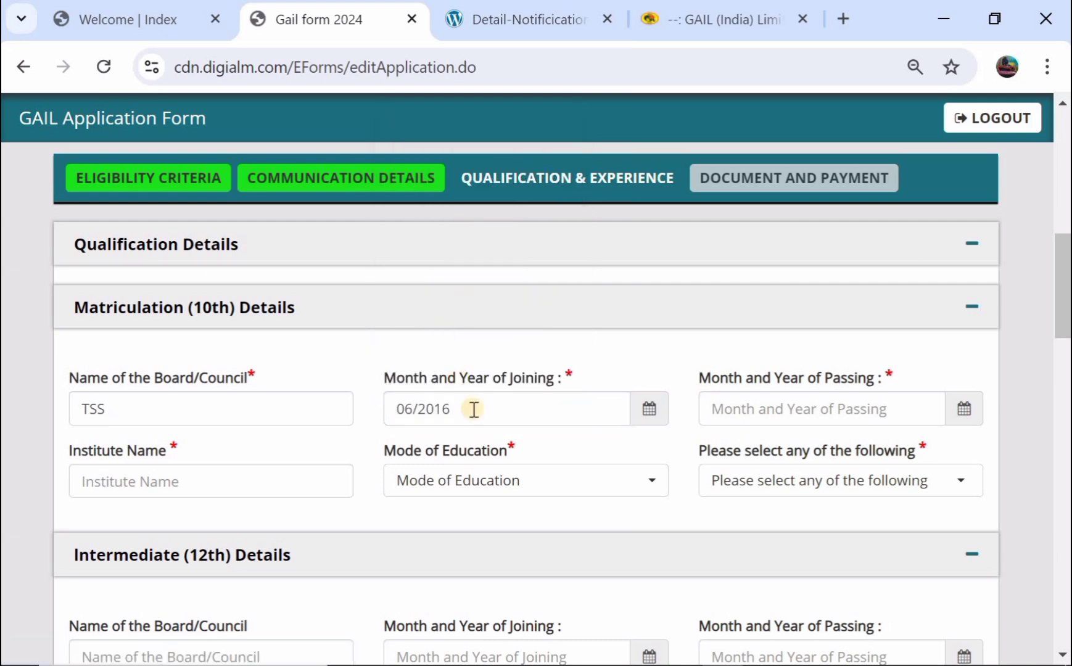
Step: Set the 10th passing month to May 2017
click(963, 417)
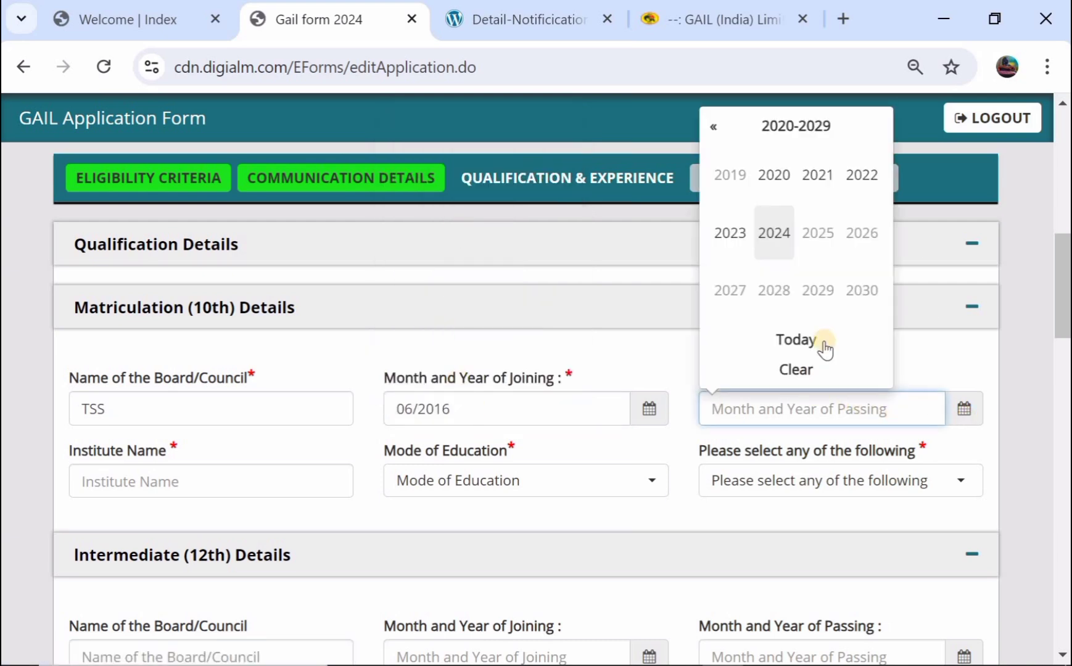
click(712, 139)
click(734, 292)
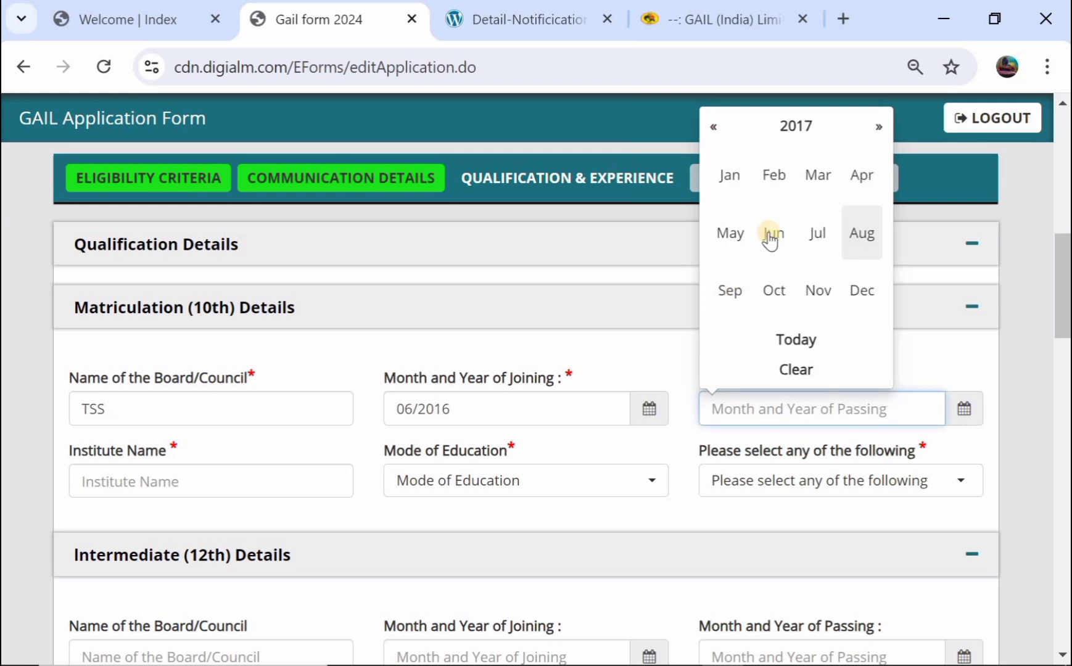
click(732, 233)
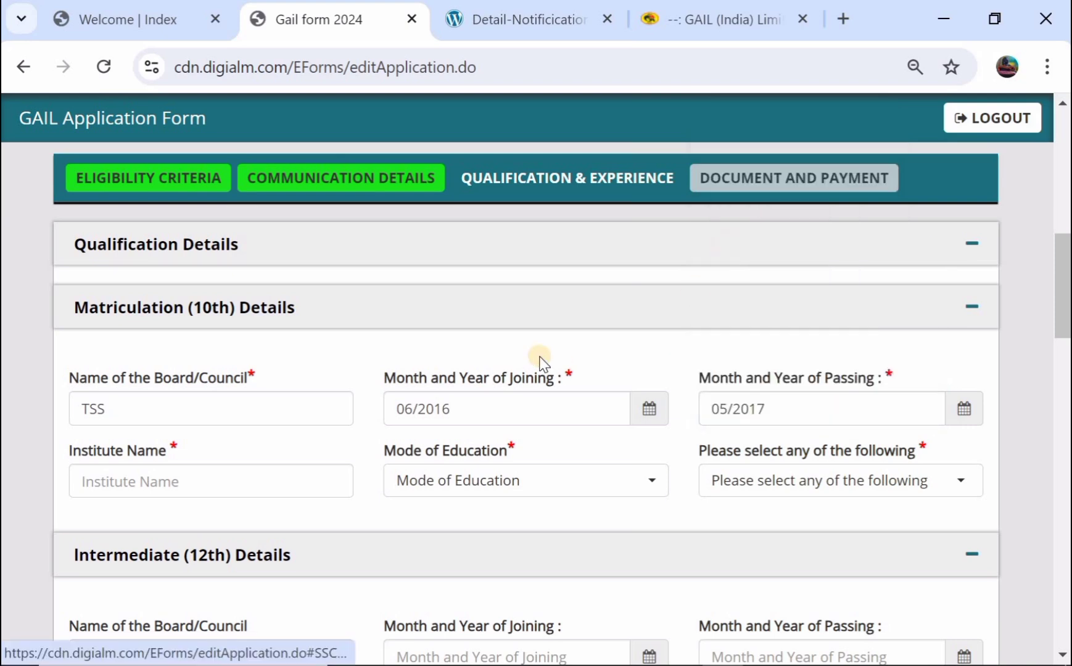
scroll(538, 360, down, 2)
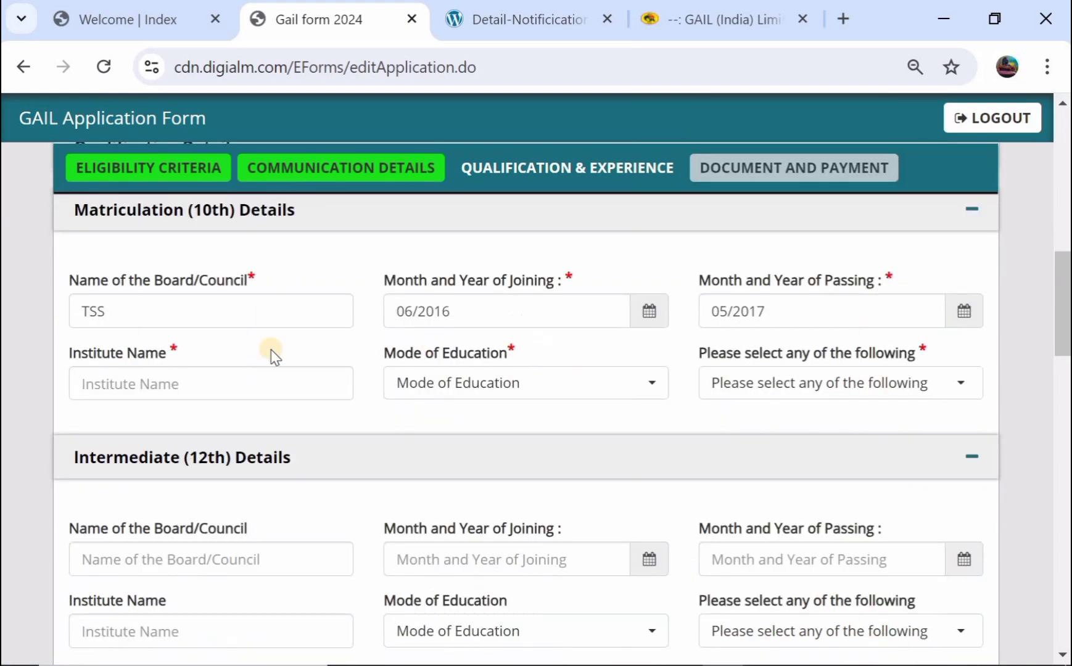
Step: Enter 10th institute HES with Full Time mode of education
click(191, 384)
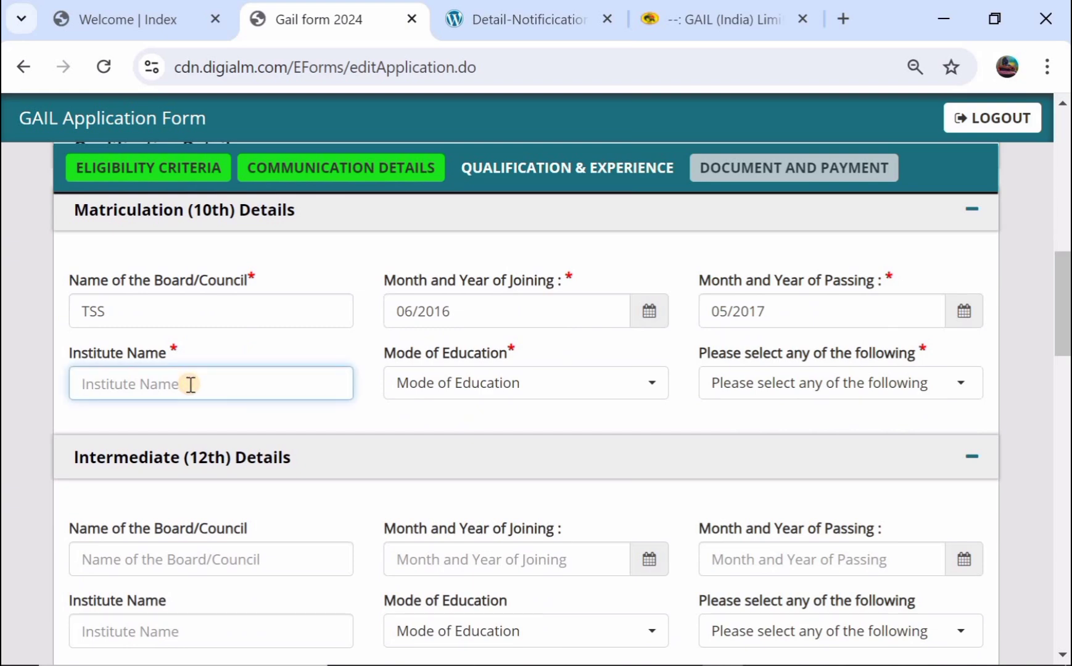
text(HES)
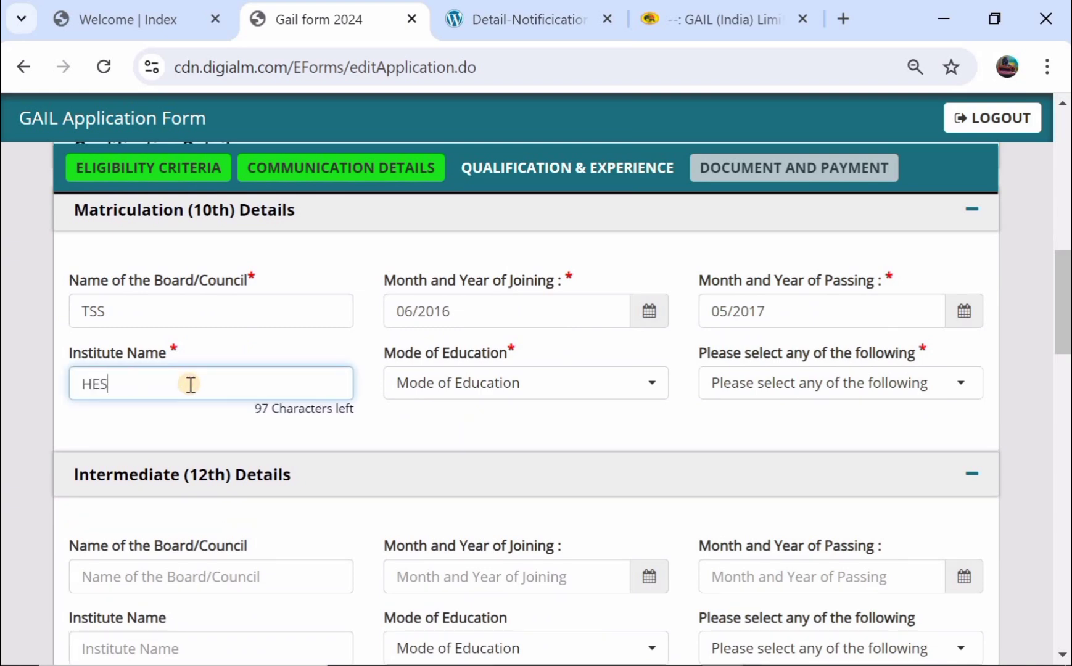
click(447, 389)
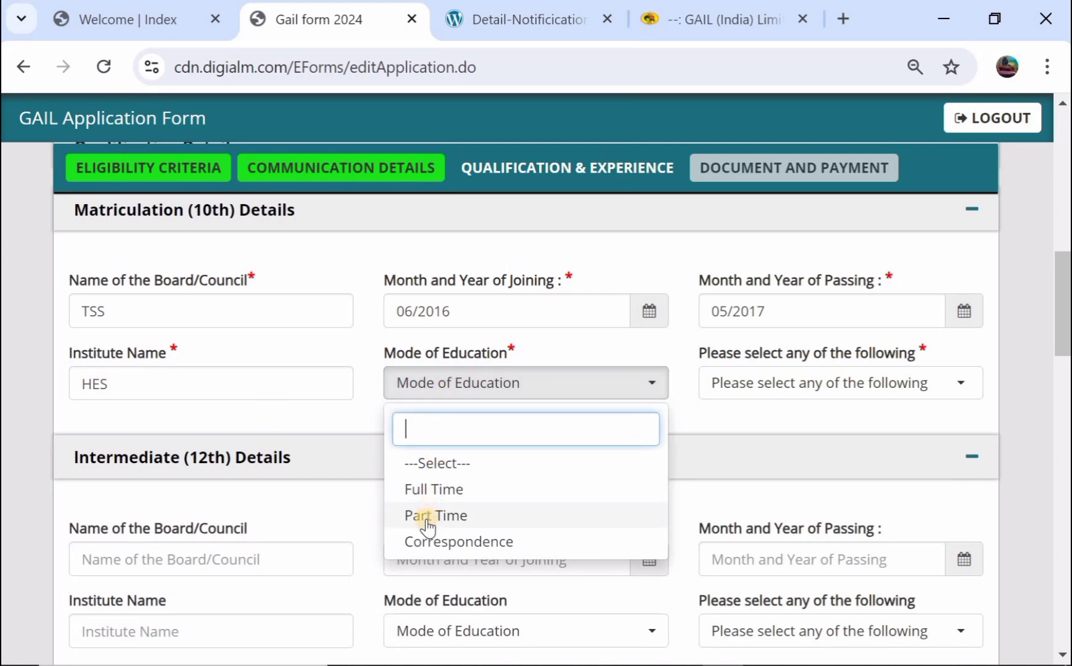
click(450, 494)
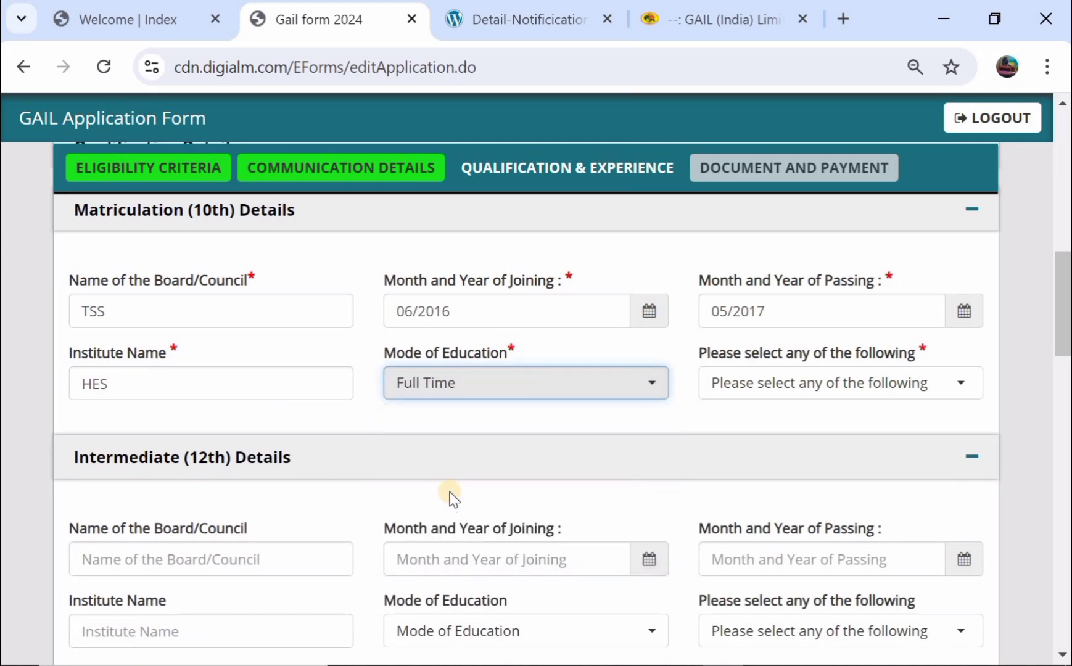
Step: Report 10th marks as a Percentage with a value of 78
click(740, 382)
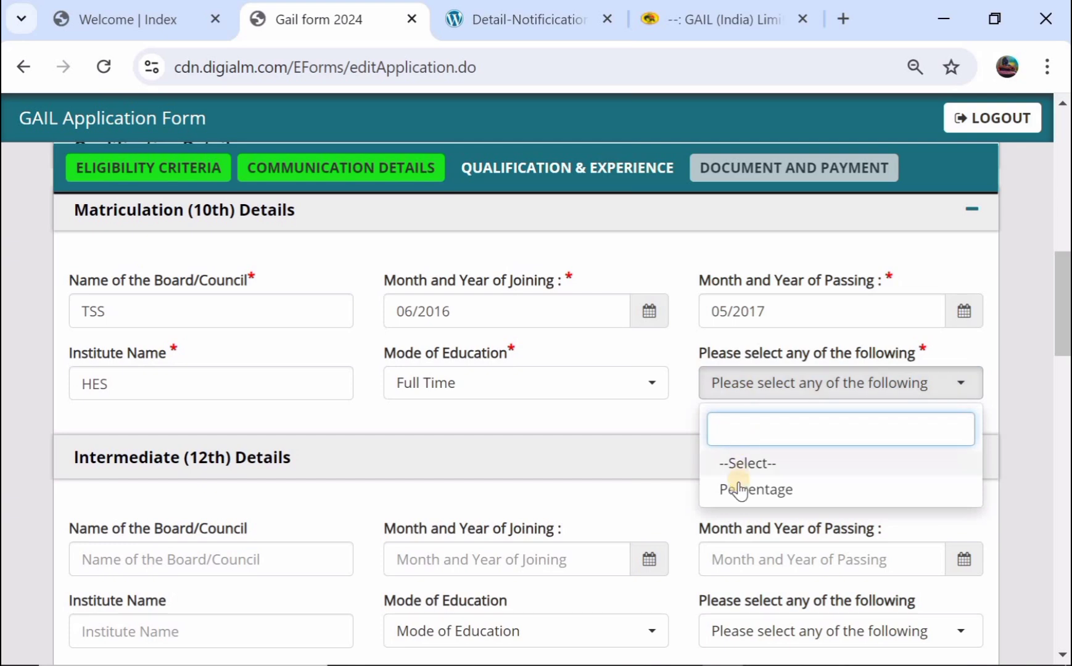
click(740, 490)
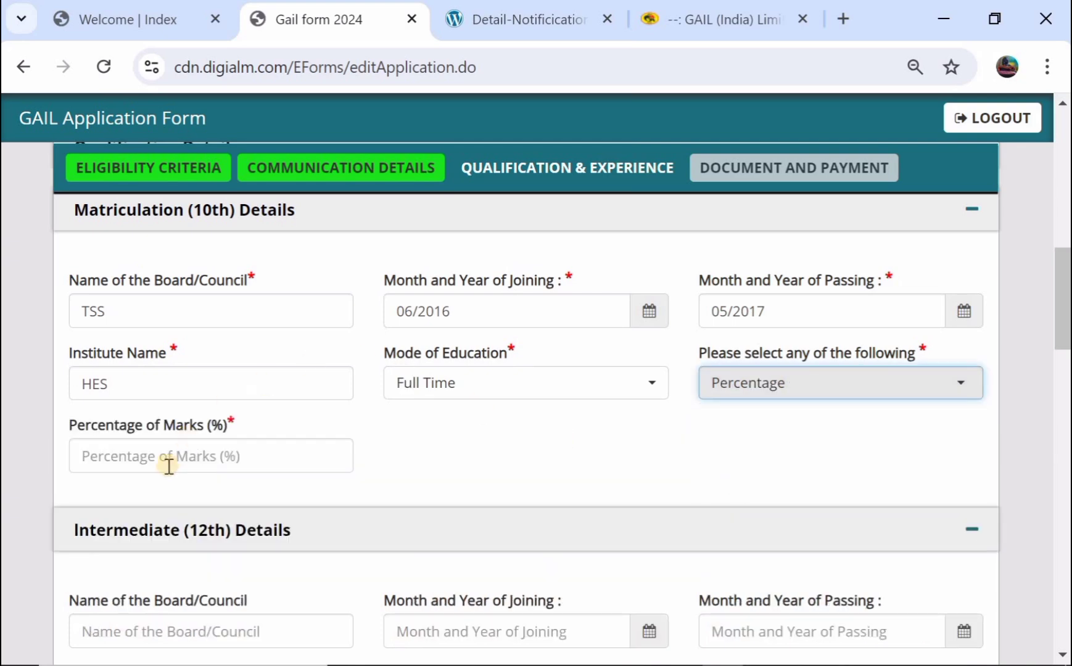
click(168, 465)
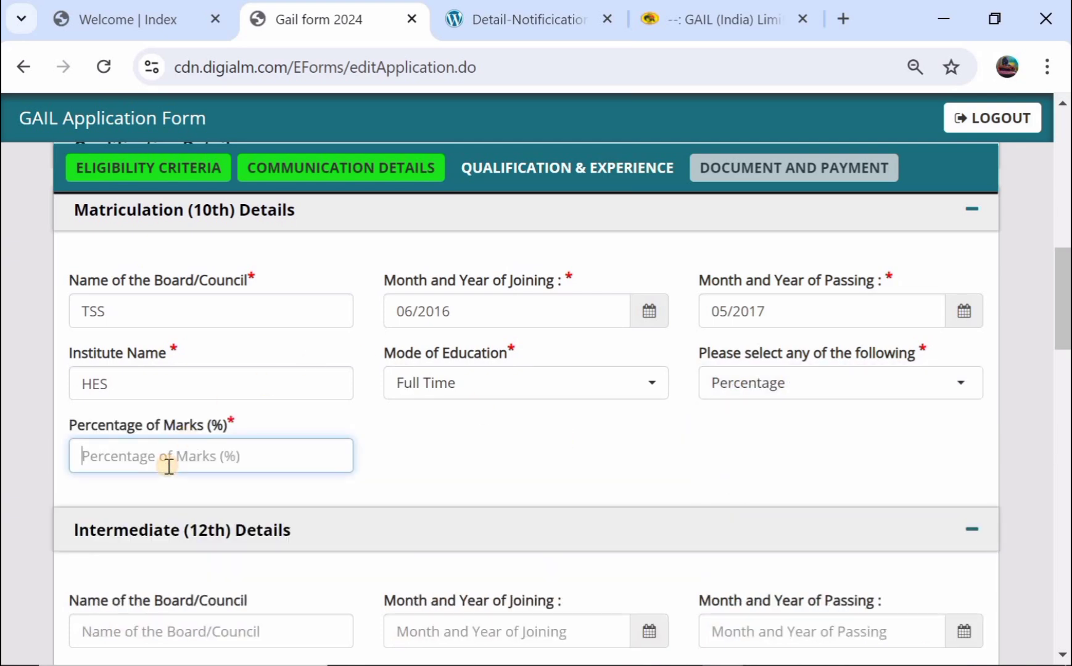
text(78)
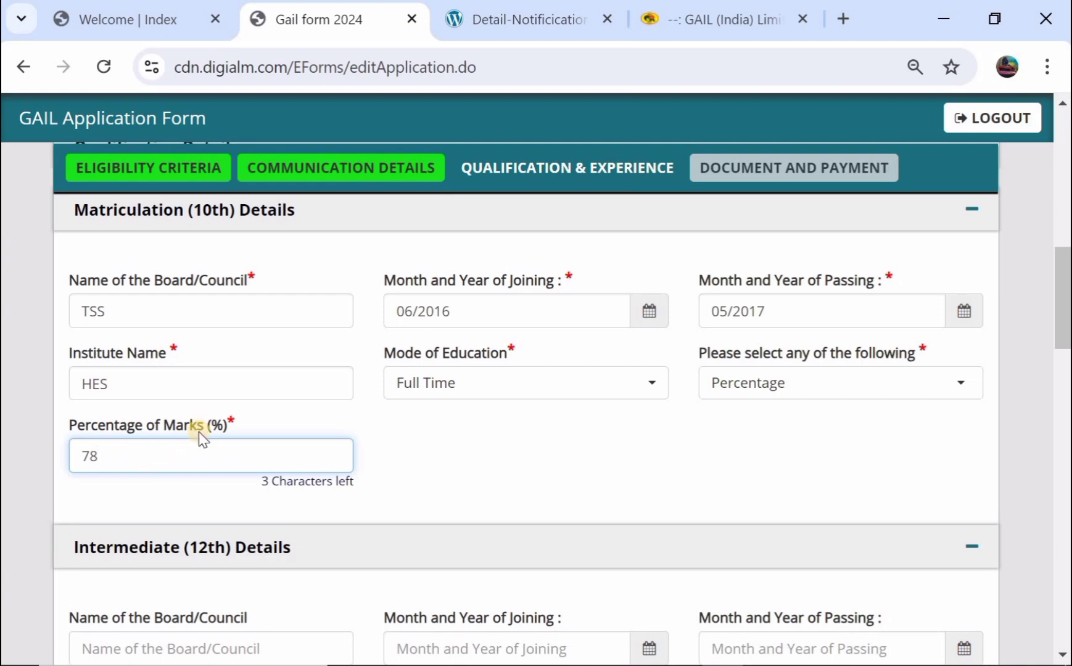
scroll(201, 439, down, 3)
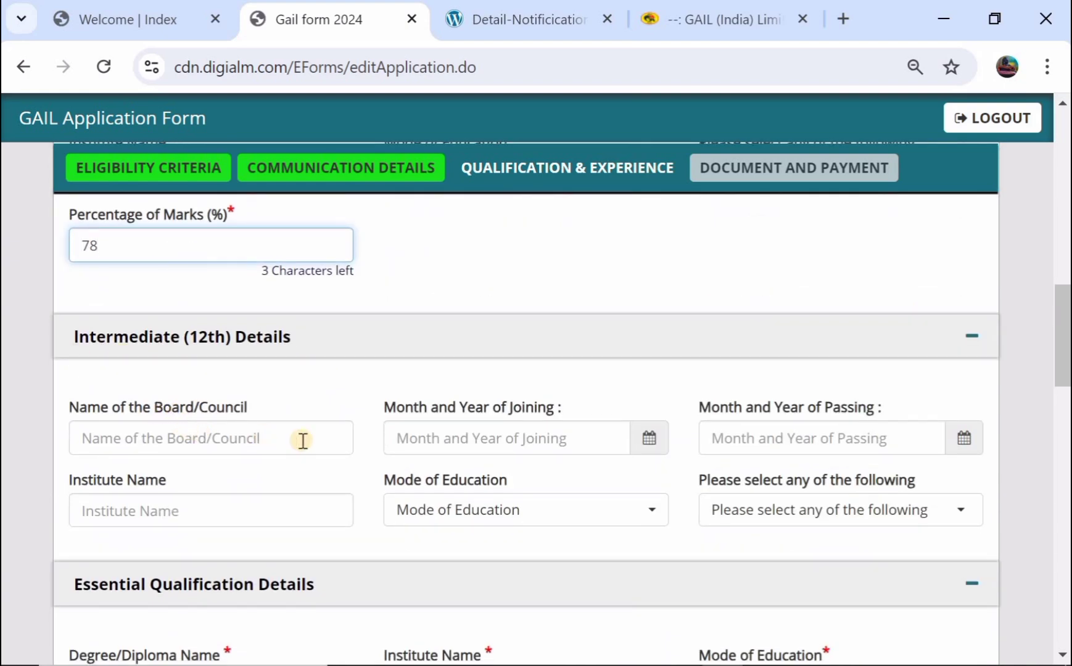
scroll(303, 441, down, 3)
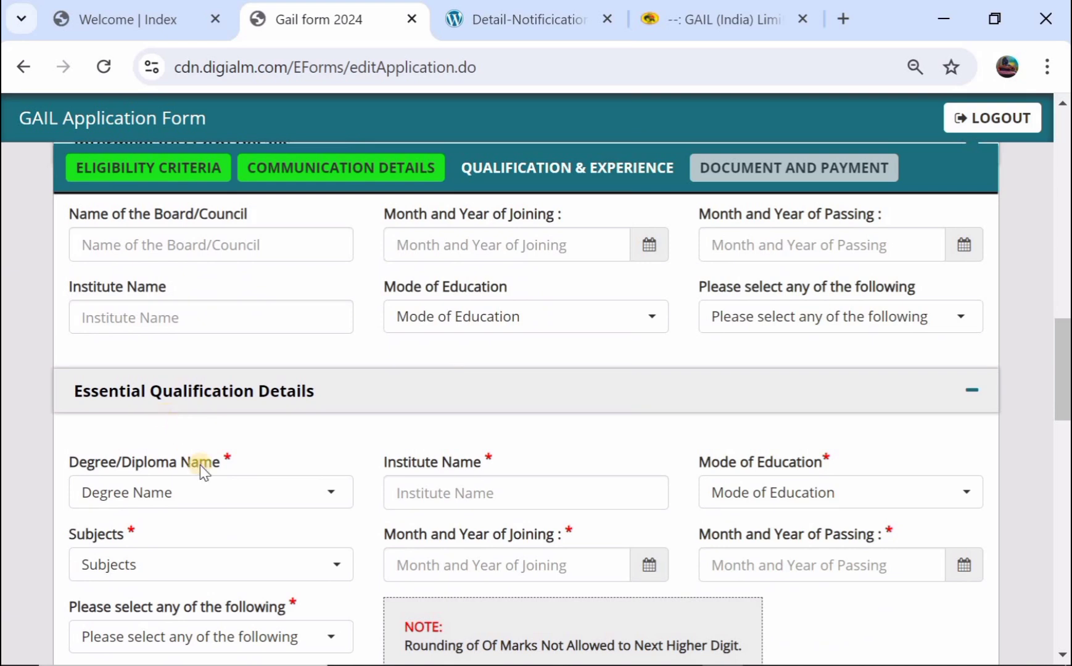
scroll(199, 477, down, 1)
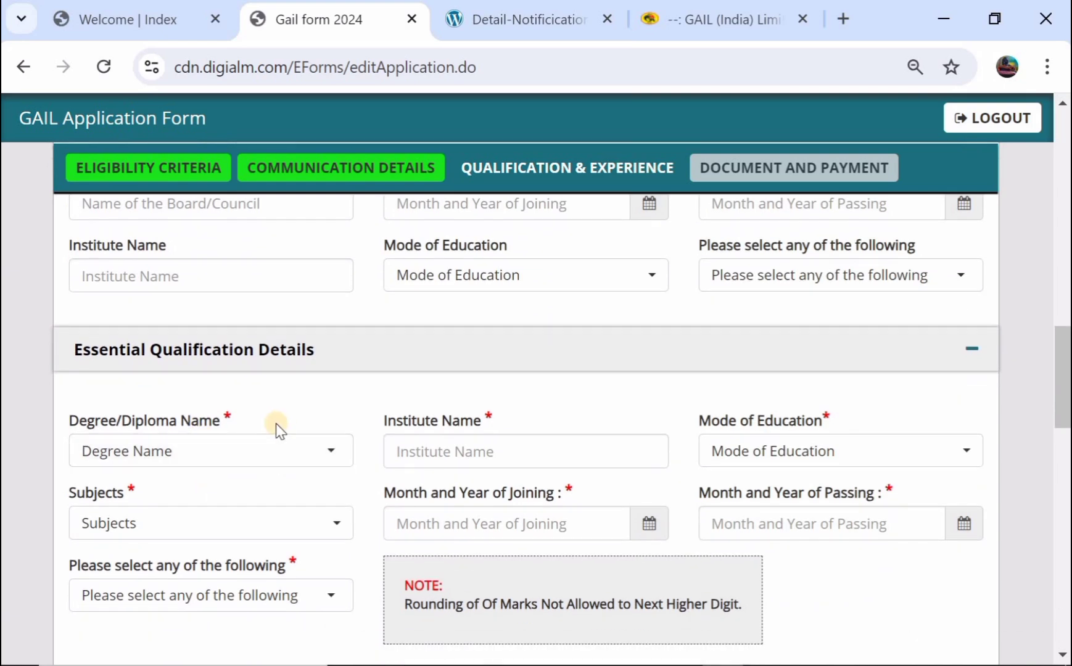
scroll(172, 398, down, 1)
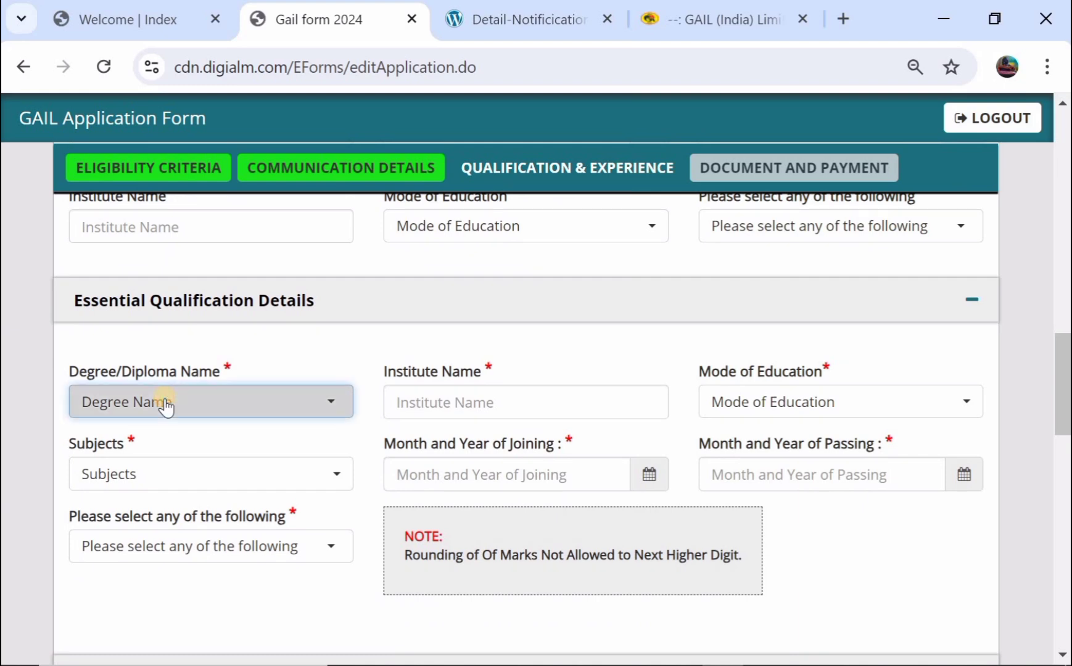
Step: Choose Diploma In Engineering with institute TSJ and Full Time mode
click(163, 403)
click(146, 508)
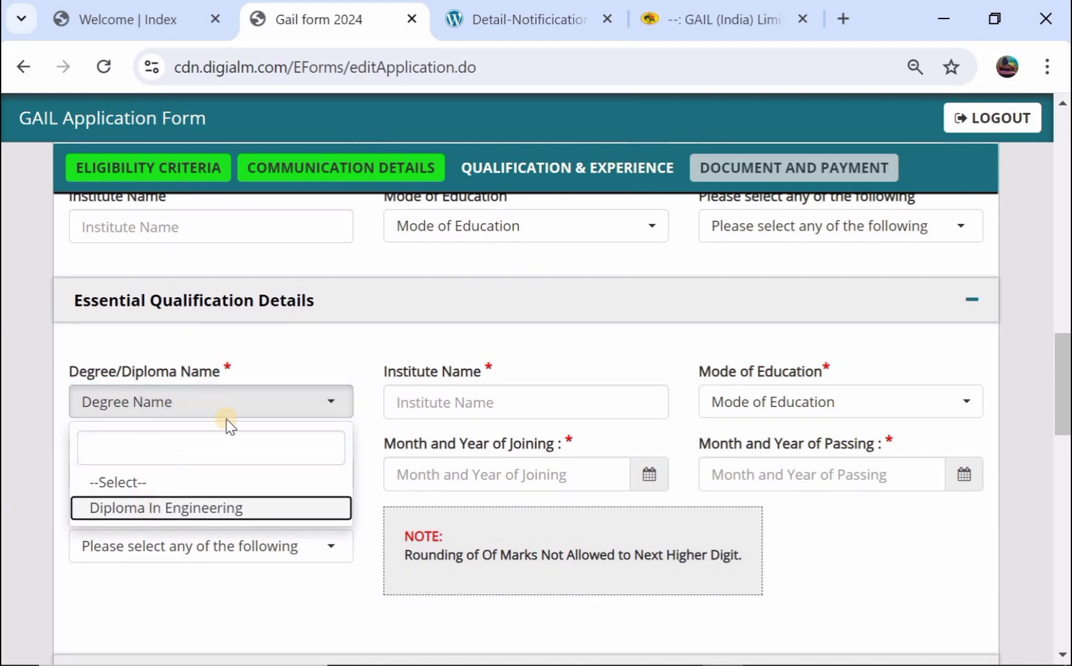
click(163, 402)
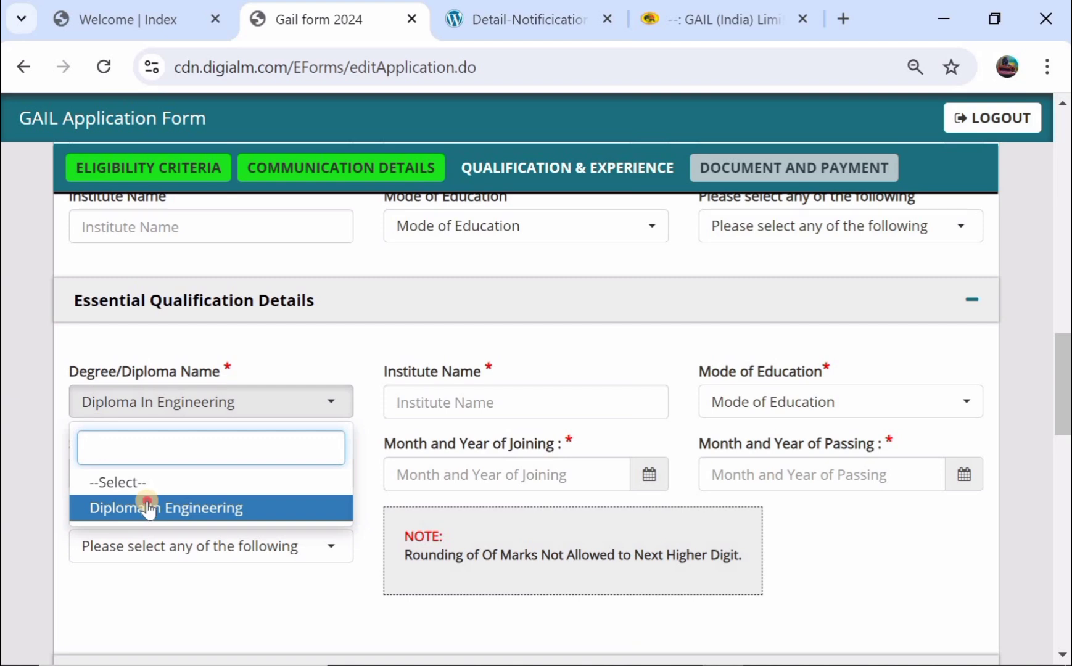
click(148, 509)
click(457, 407)
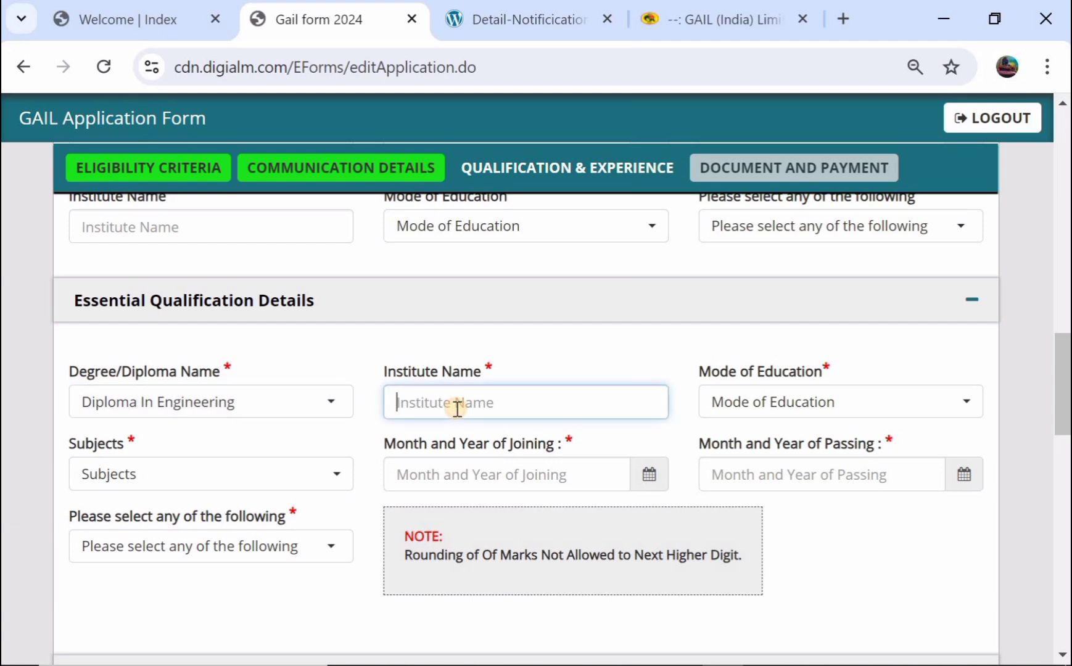
text(TSJ)
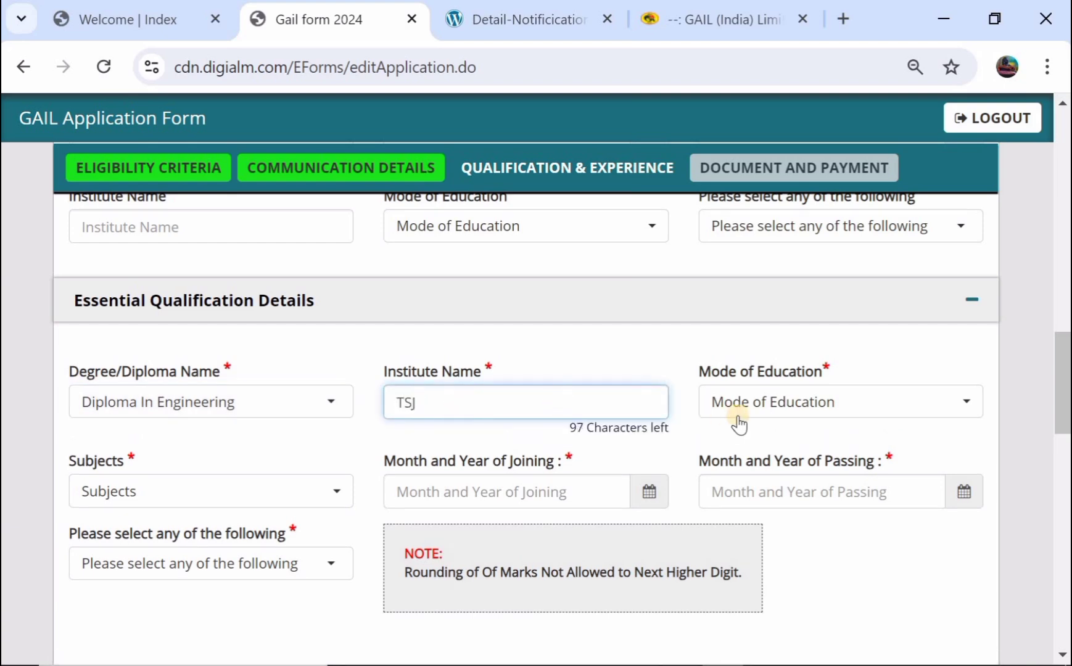
click(758, 407)
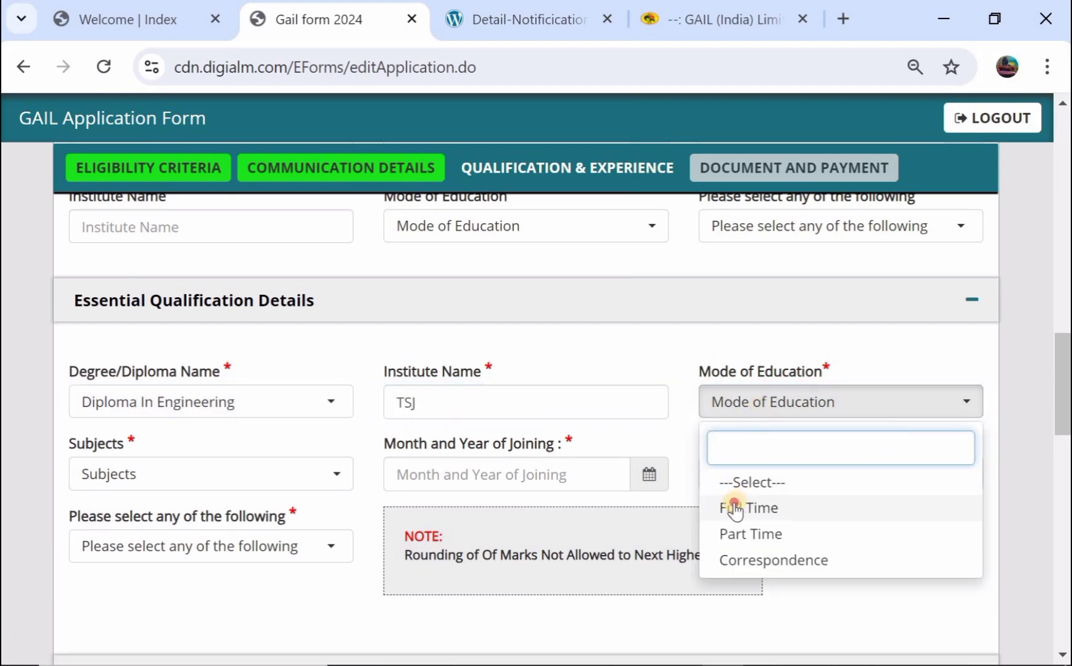
click(740, 507)
Step: Set diploma subjects to Electrical and Electronics, joined 06/2020 and passed 07/2022
click(173, 475)
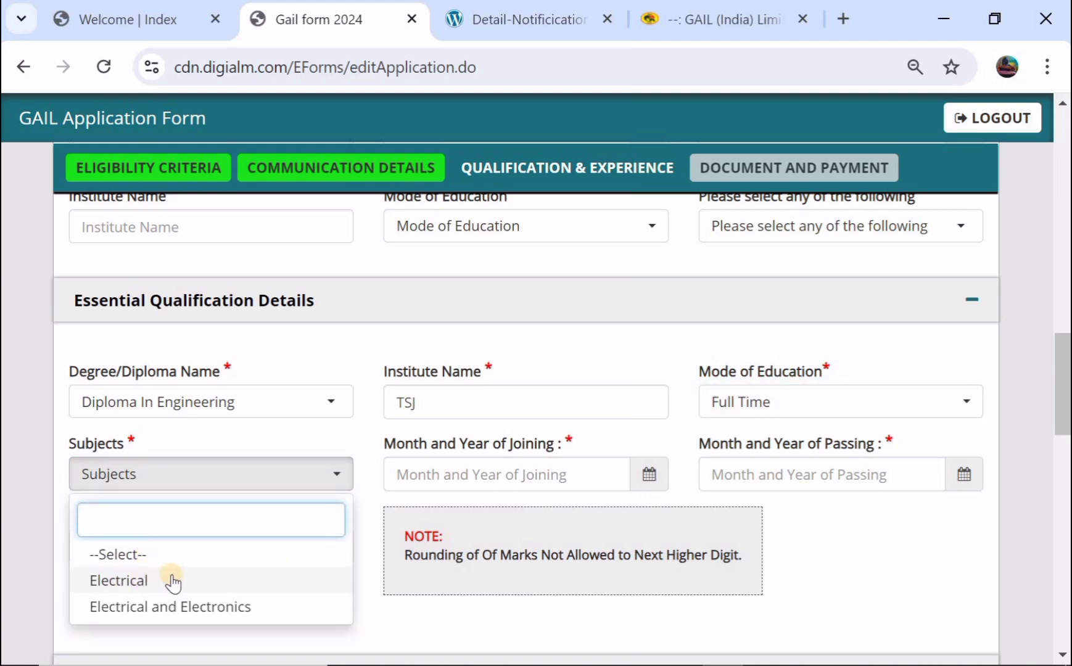
click(217, 612)
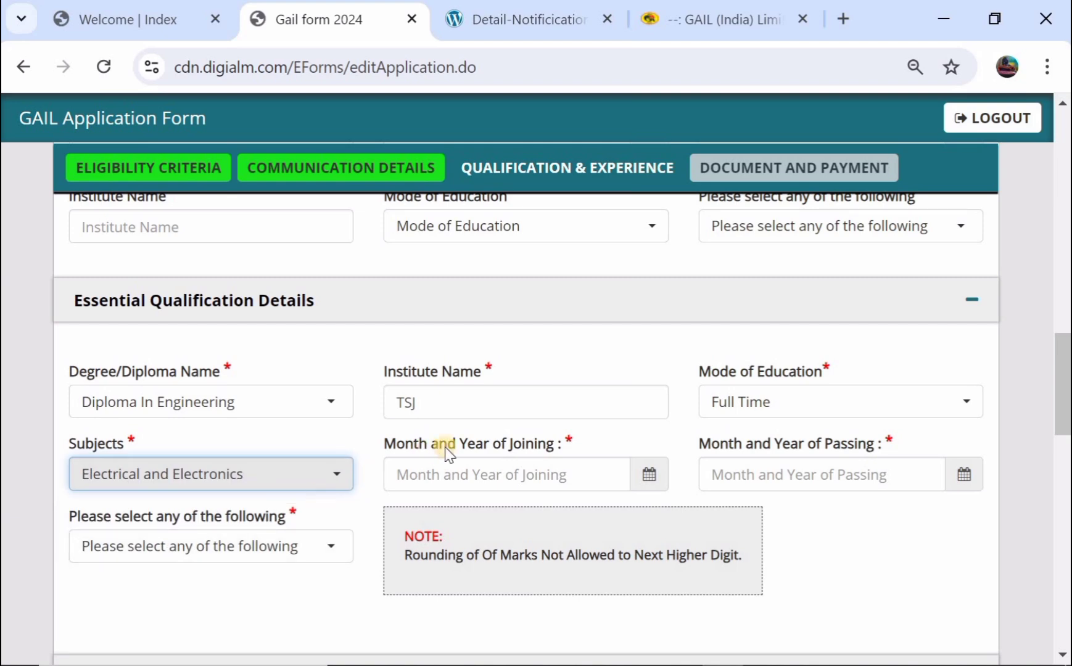
click(659, 477)
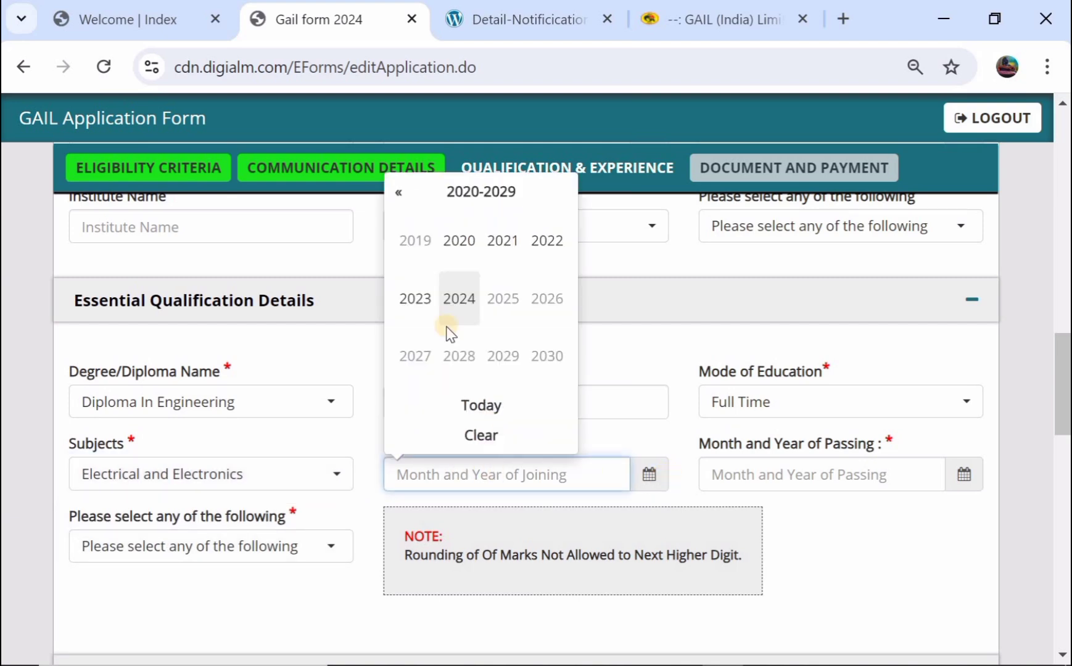
click(463, 243)
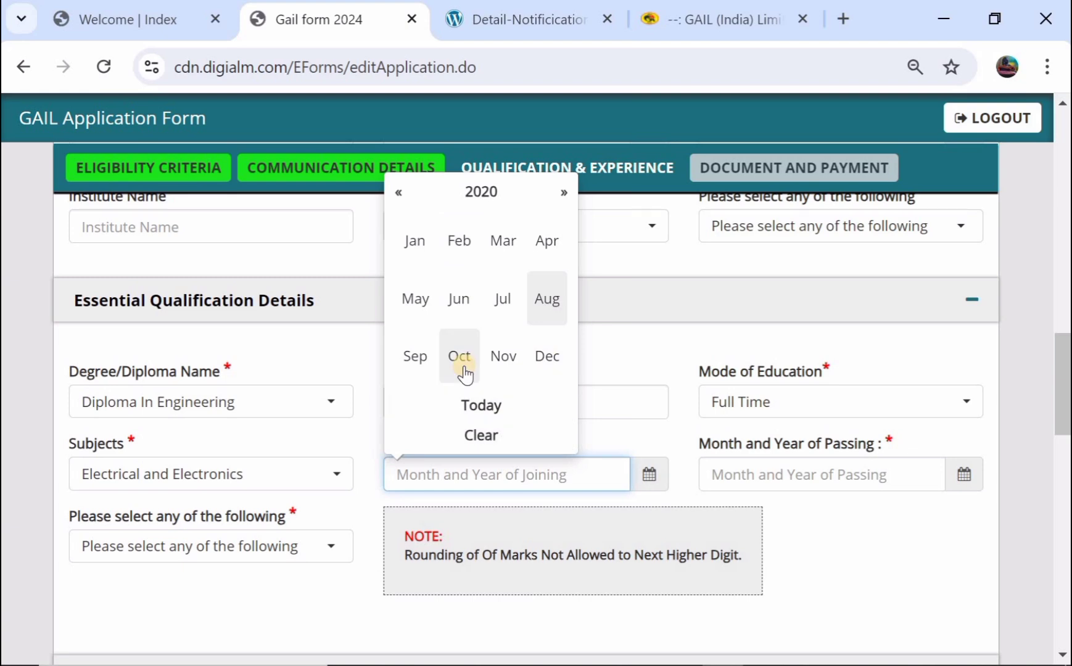
click(446, 321)
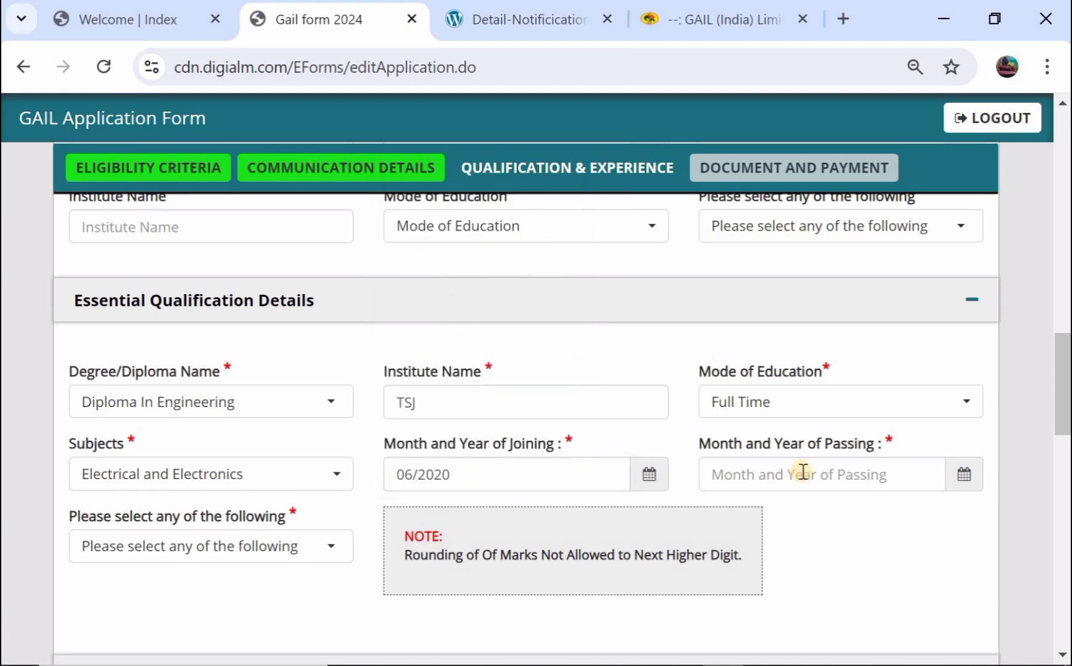
click(958, 481)
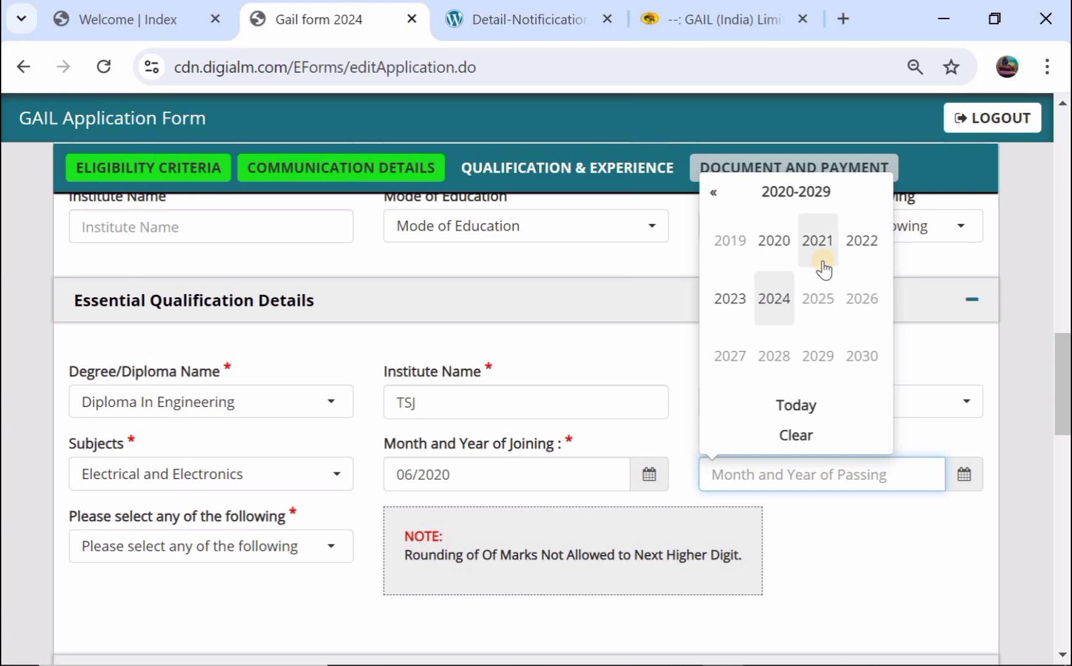
click(863, 242)
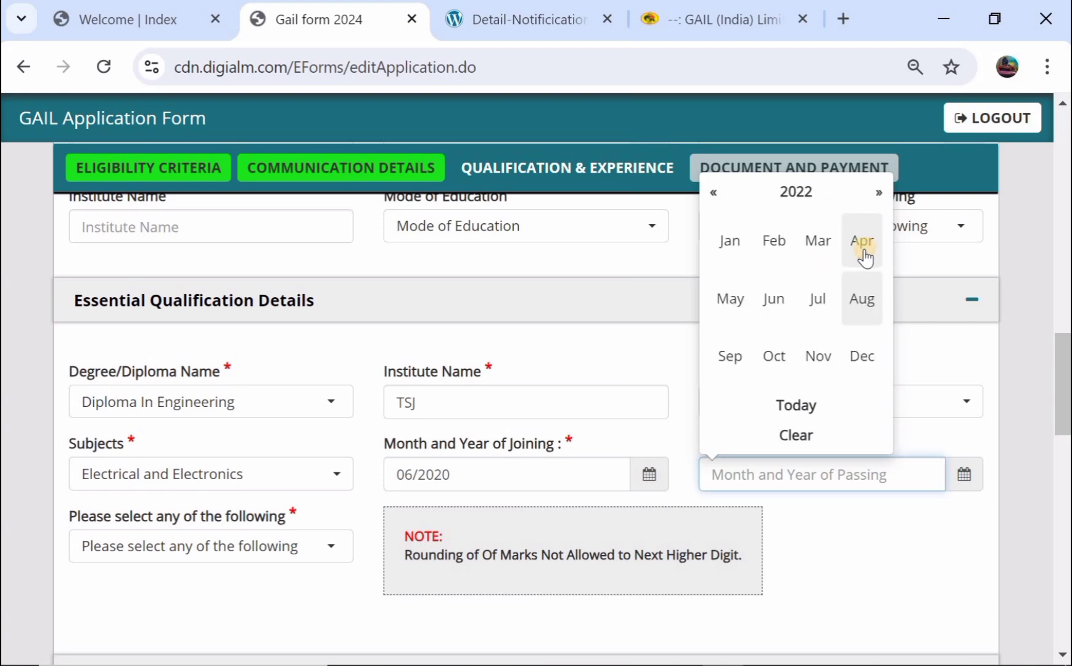
click(816, 303)
Step: Report diploma marks as a Percentage and begin entering the percentage value
scroll(501, 428, down, 2)
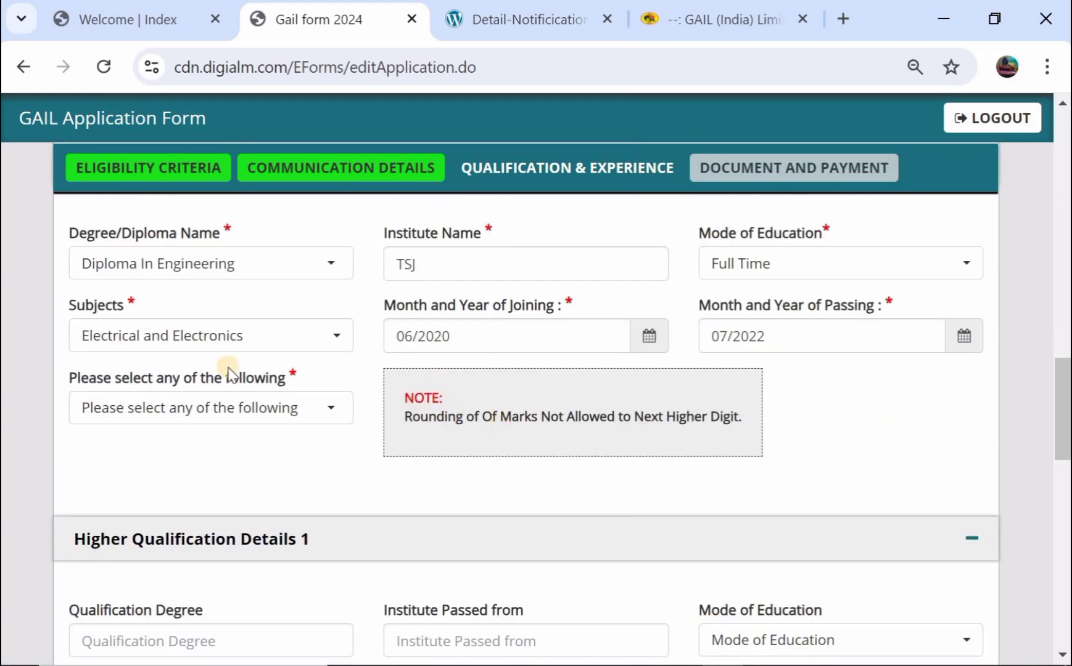
click(165, 410)
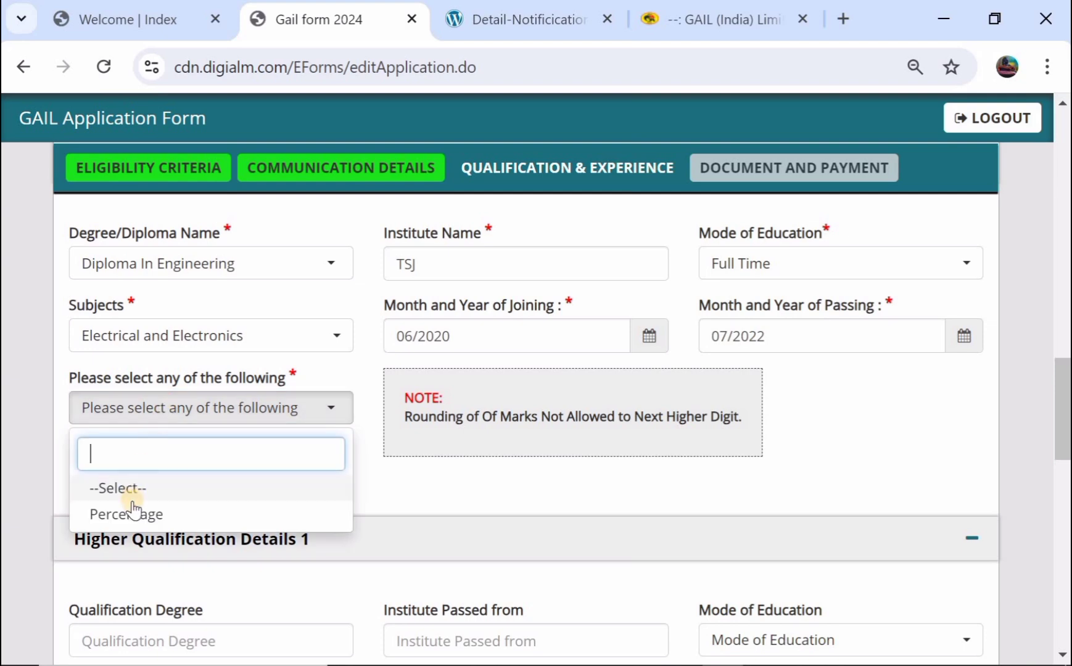
click(133, 513)
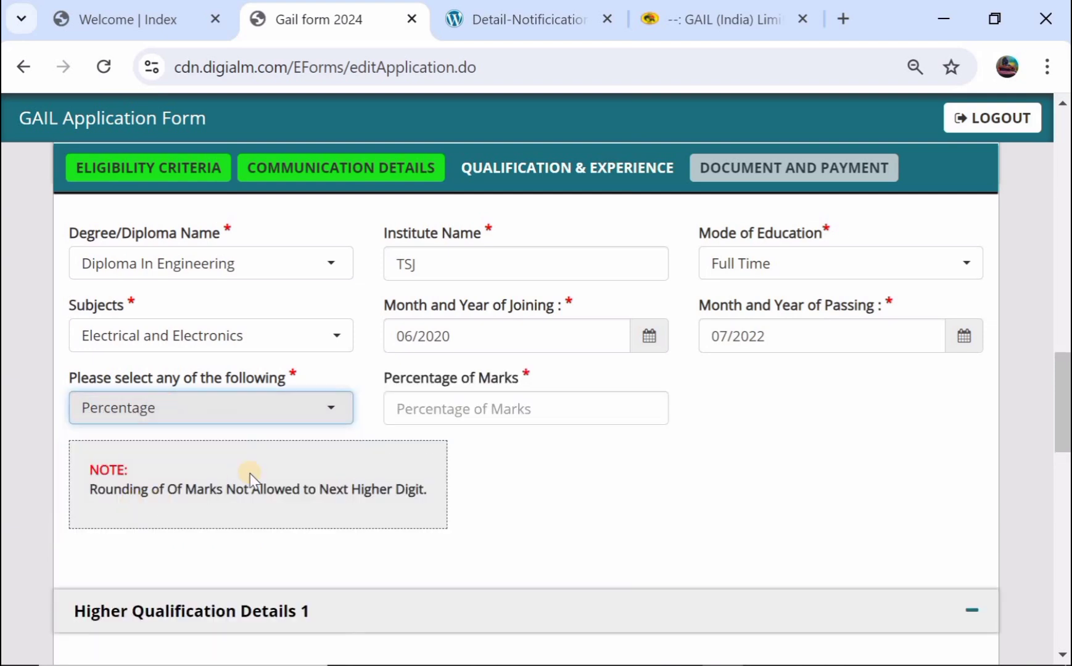
click(444, 405)
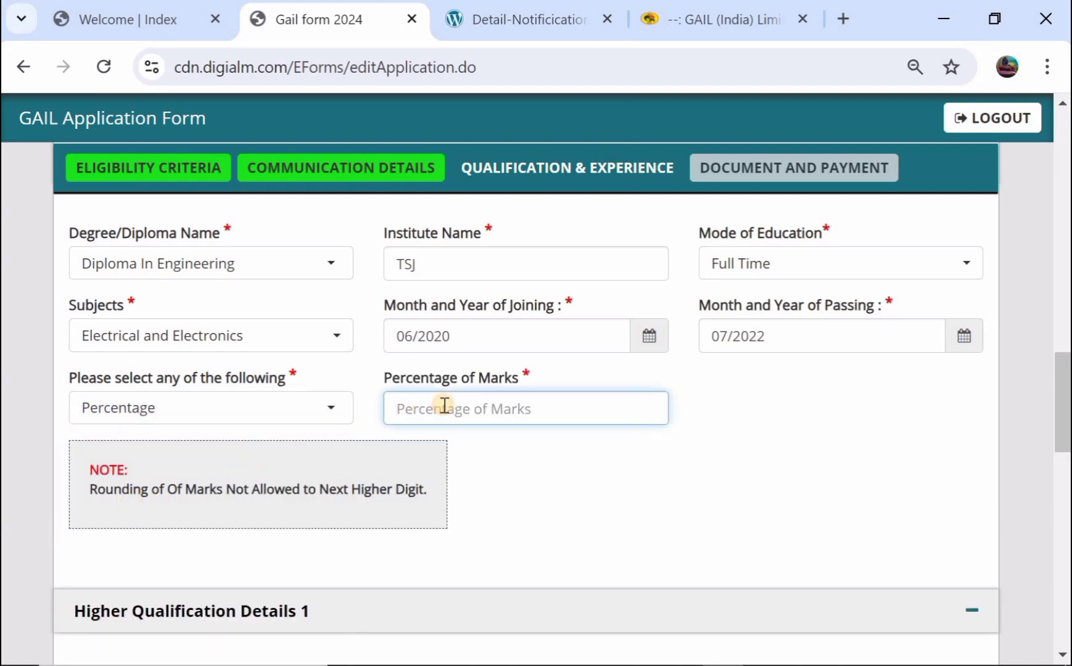
text(68)
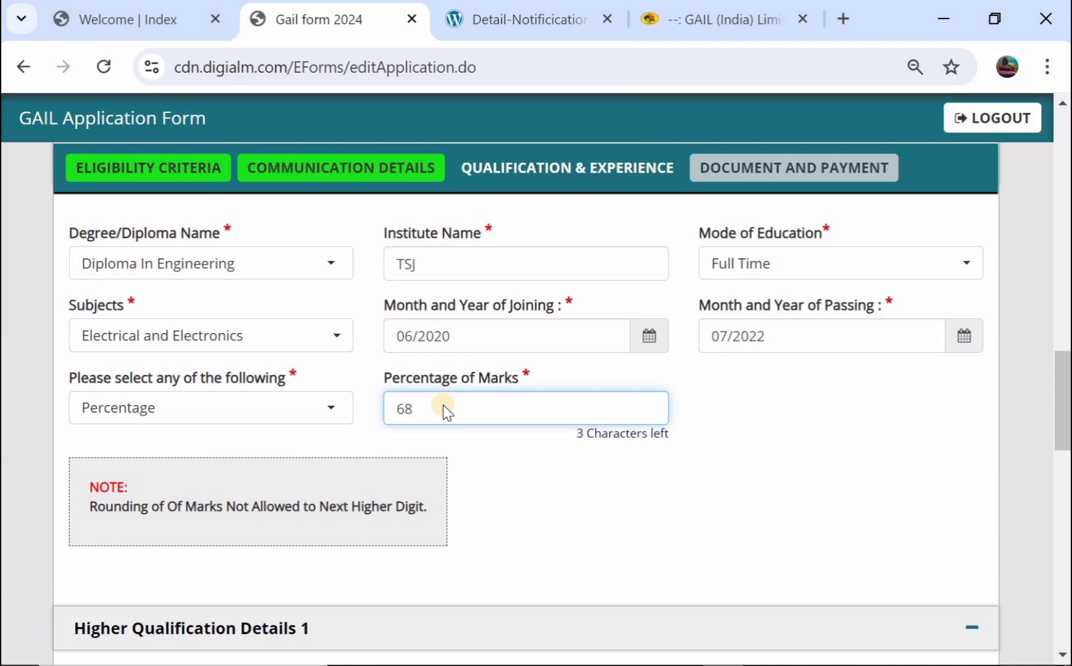
scroll(443, 405, down, 5)
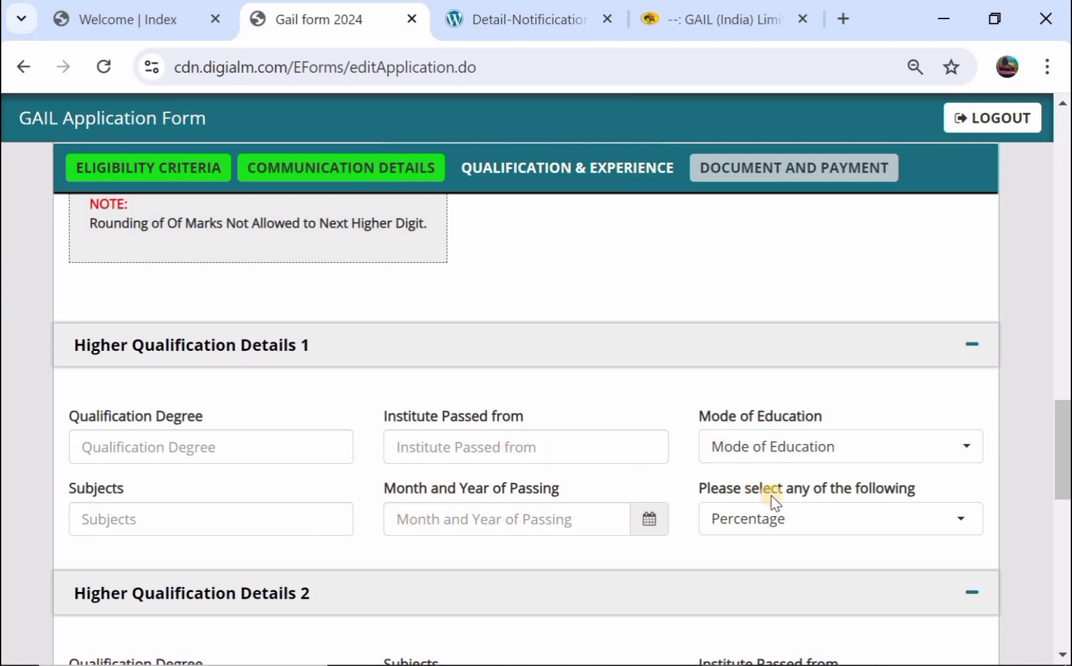
Step: Answer Yes to two years' post-qualification experience and No to applying in GAIL within 2 years
scroll(757, 503, down, 5)
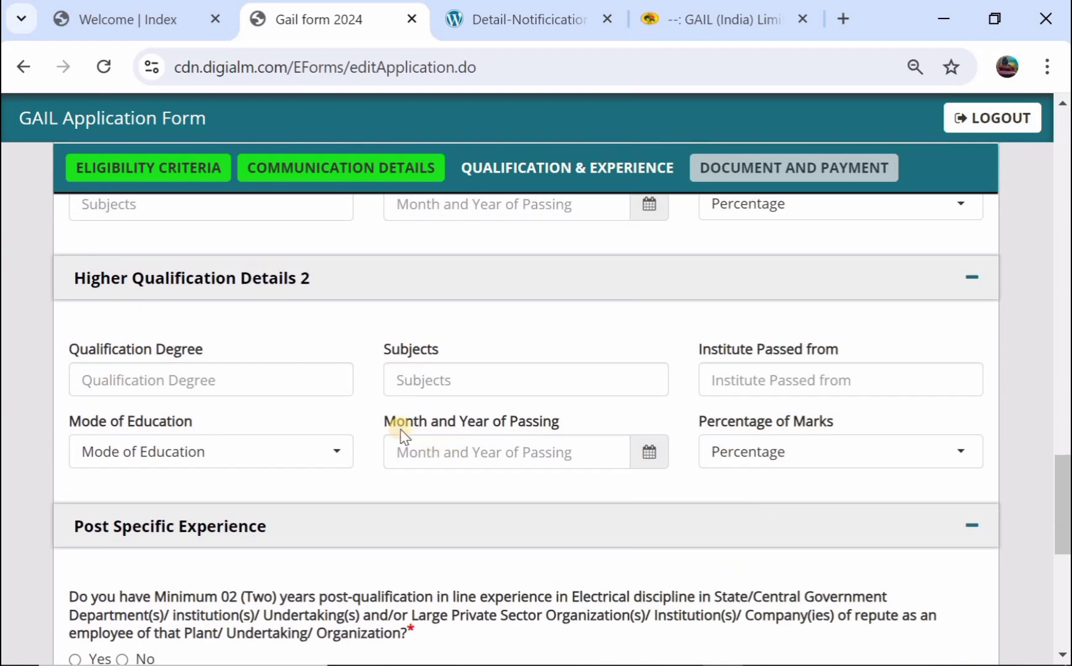
scroll(393, 430, down, 1)
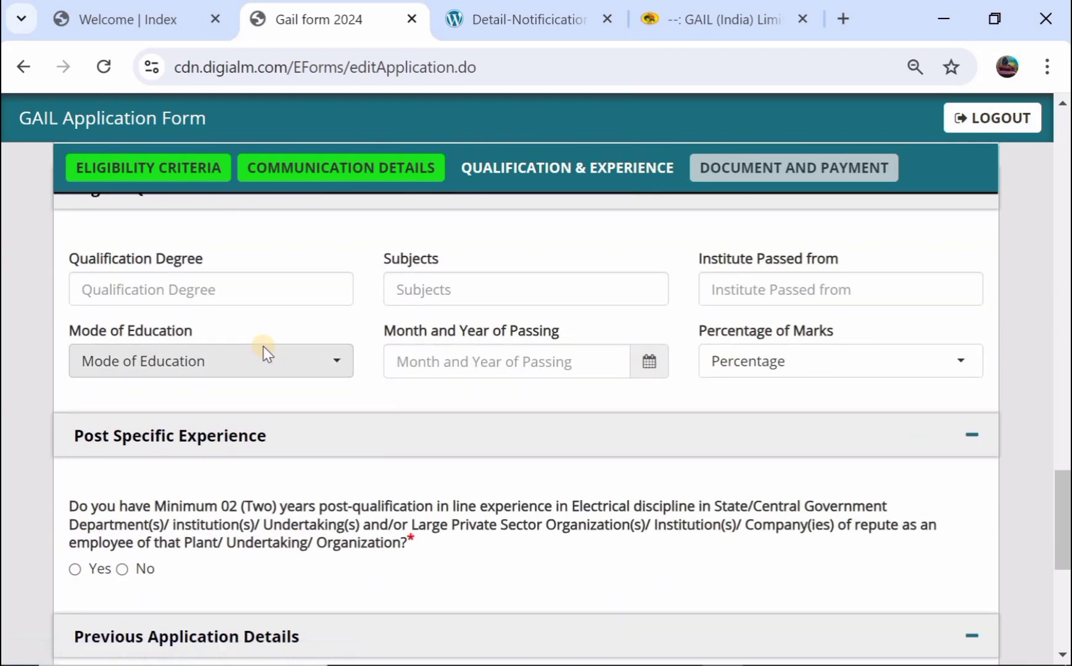
scroll(181, 354, down, 1)
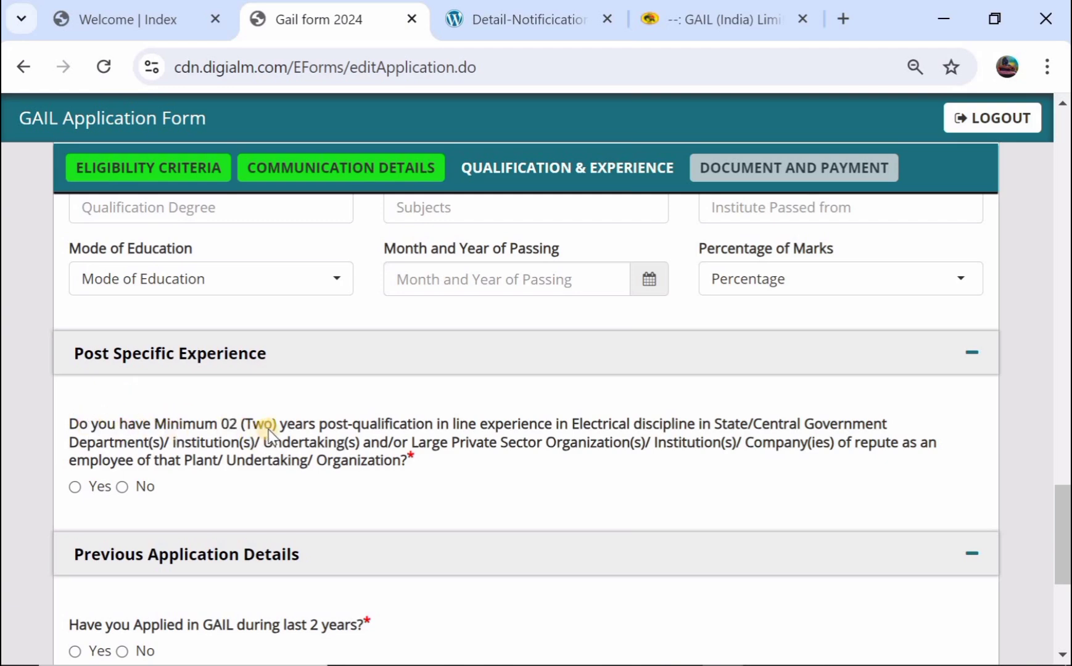
click(76, 488)
scroll(268, 456, down, 3)
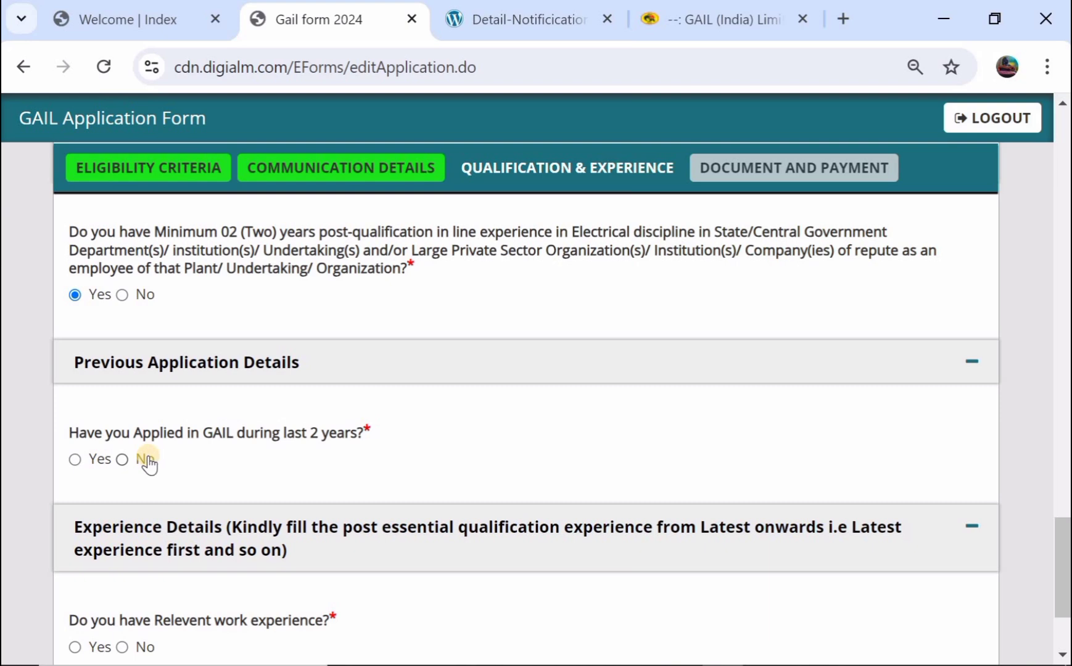
click(75, 459)
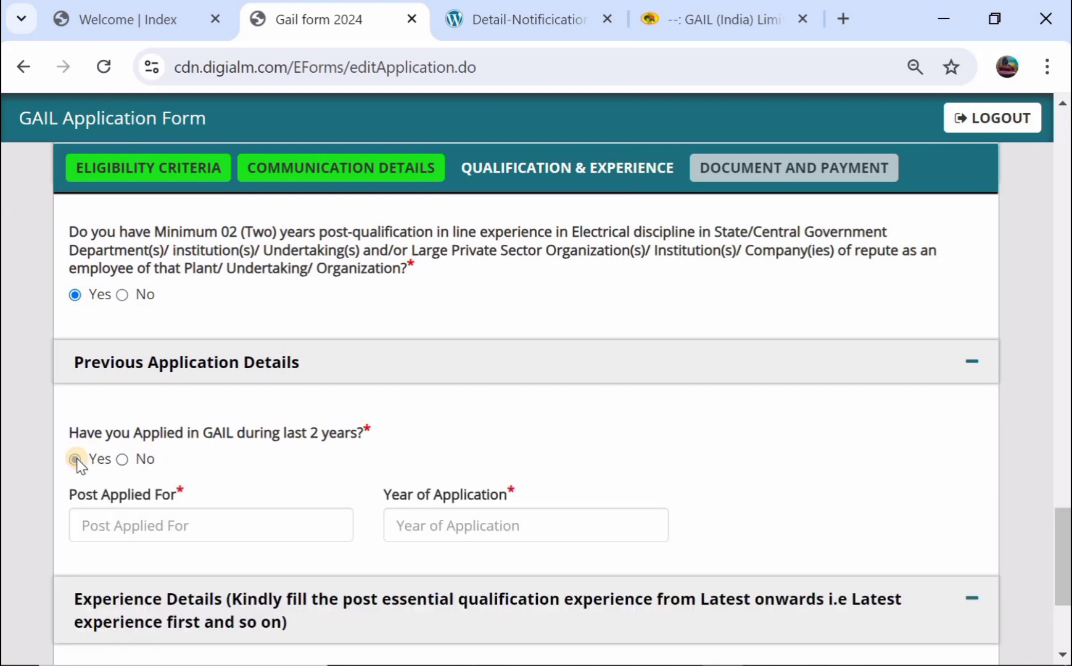
click(122, 525)
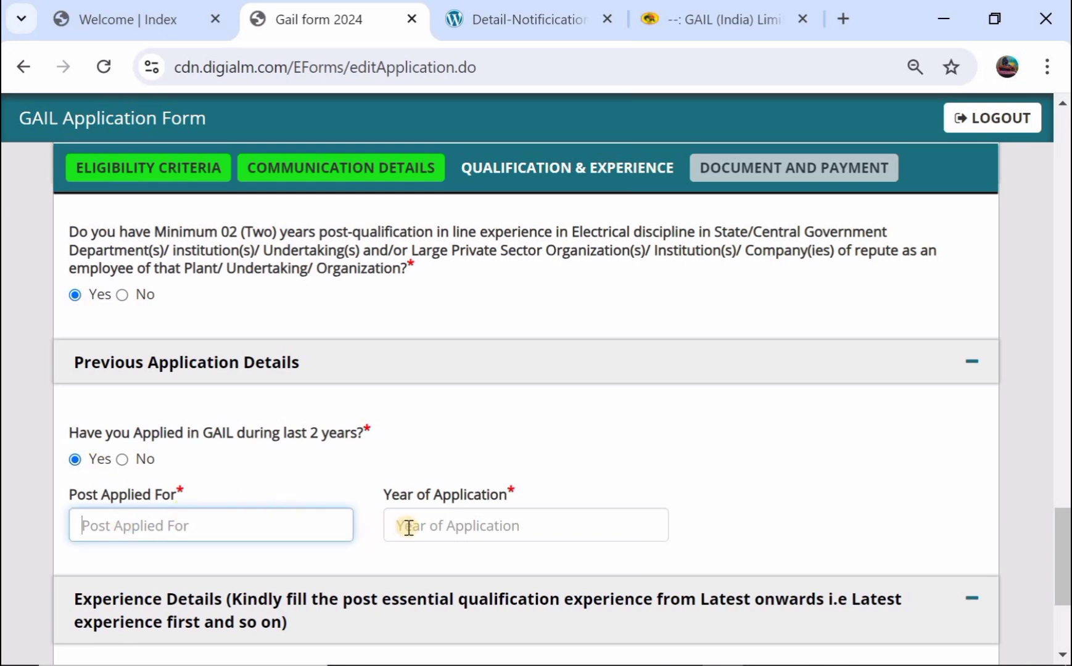
click(123, 460)
scroll(203, 456, down, 3)
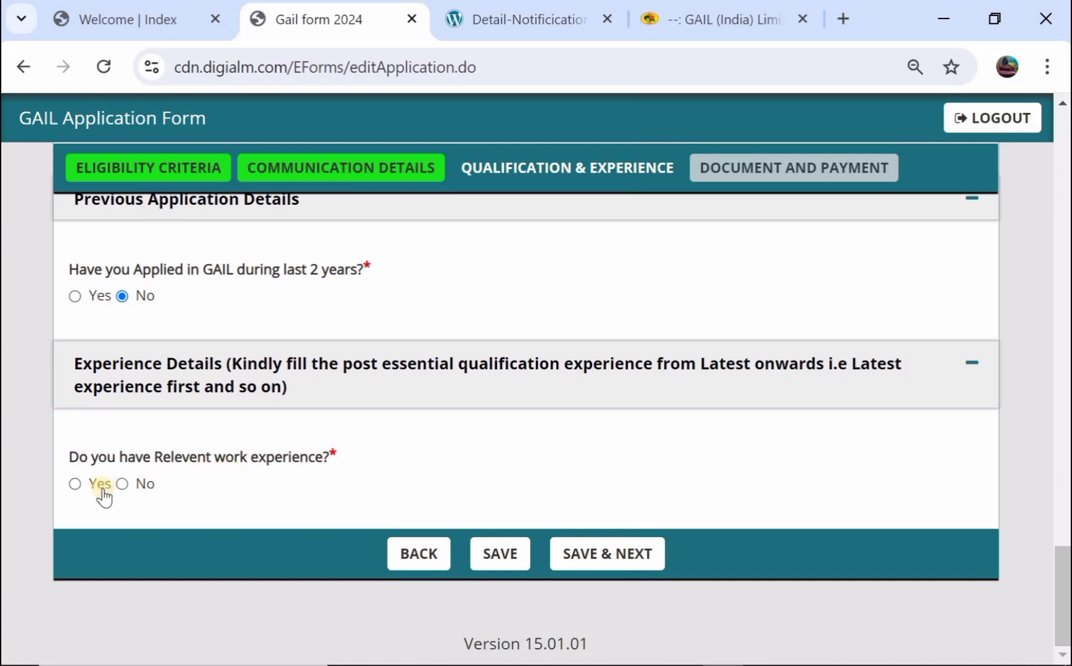
Step: Set relevant work experience to Yes, keeping the single Sr No. 1 experience entry
click(75, 483)
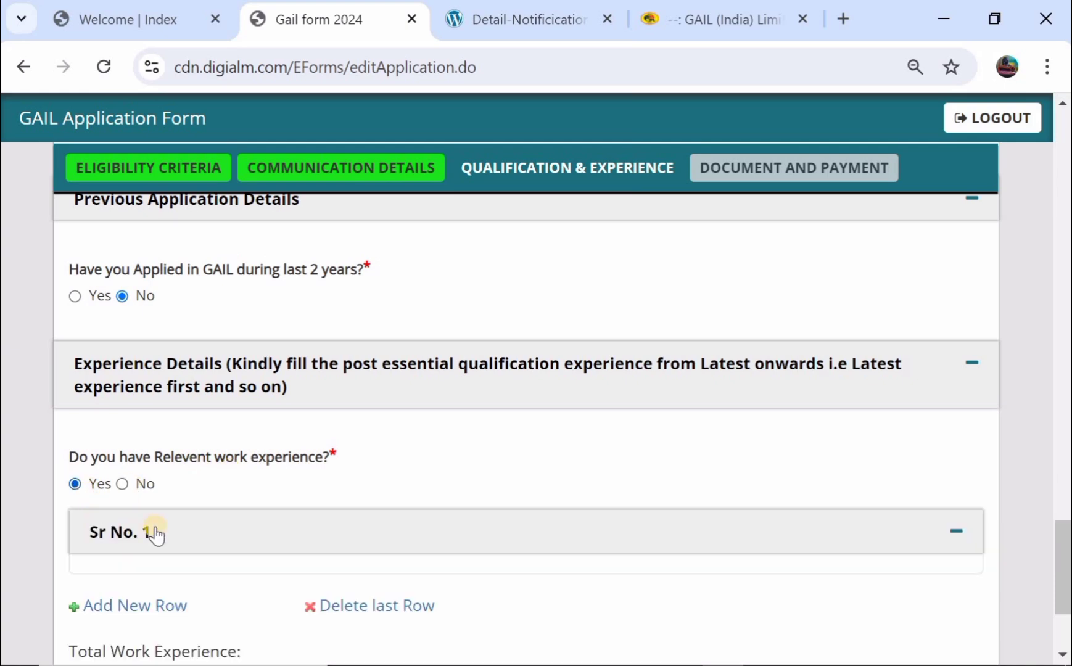
scroll(153, 535, down, 1)
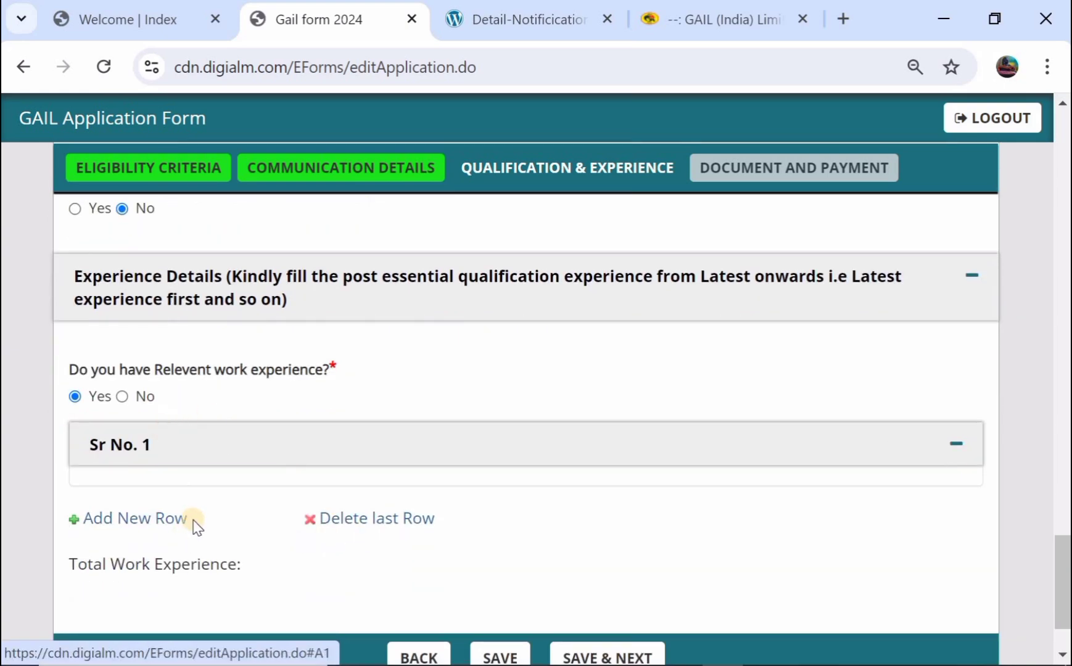
click(136, 519)
click(739, 203)
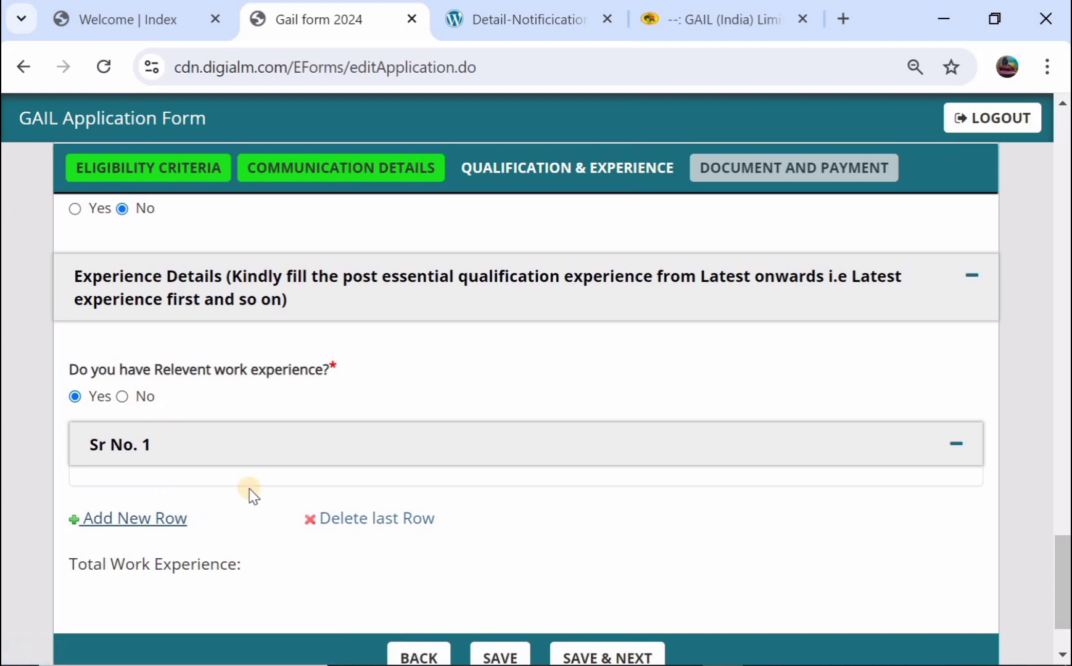
scroll(250, 493, down, 1)
click(121, 361)
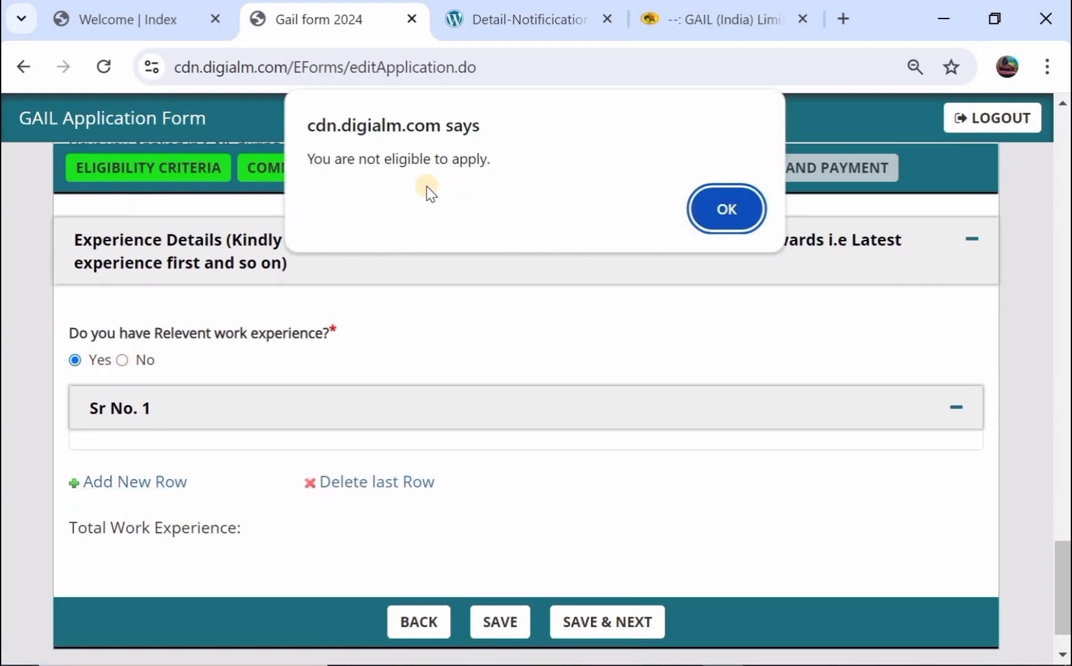
click(717, 202)
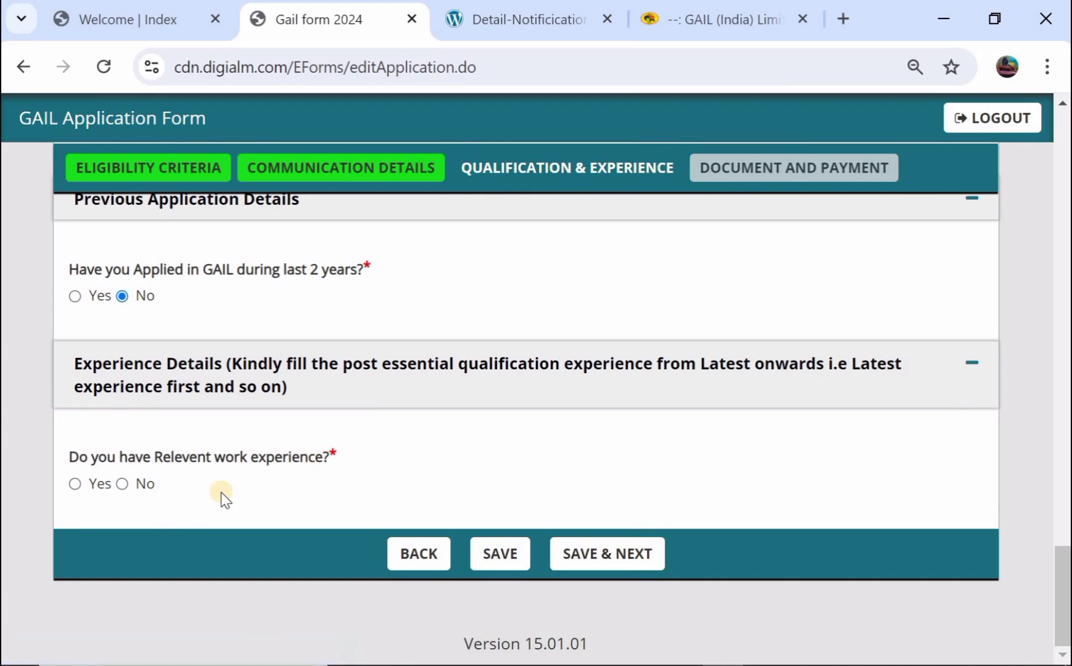
click(75, 484)
scroll(199, 491, down, 3)
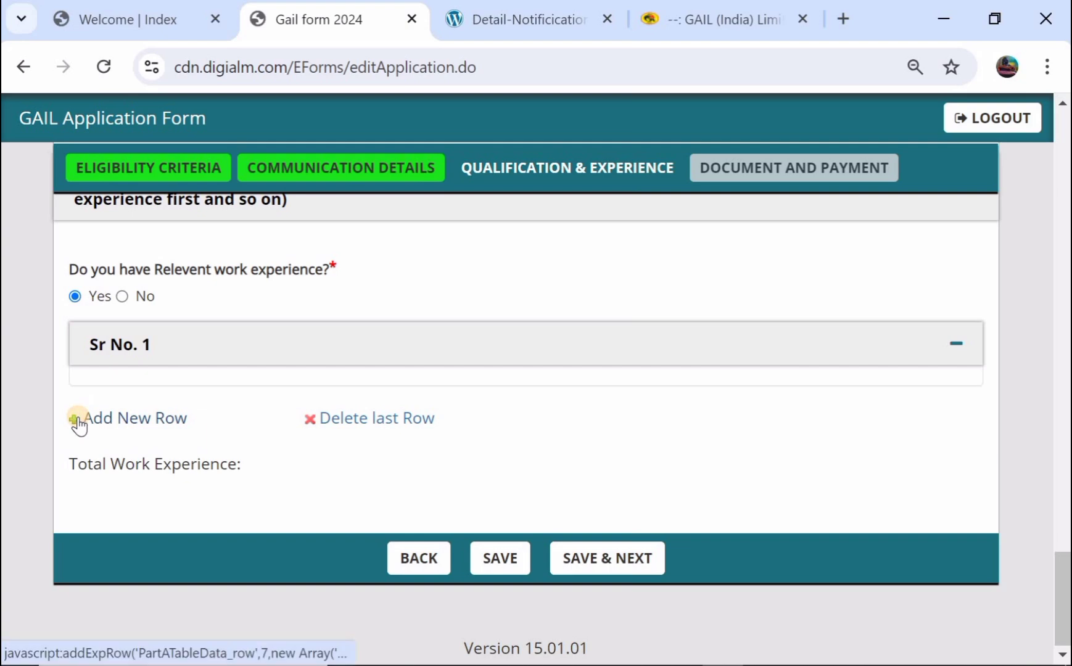
click(78, 423)
click(710, 213)
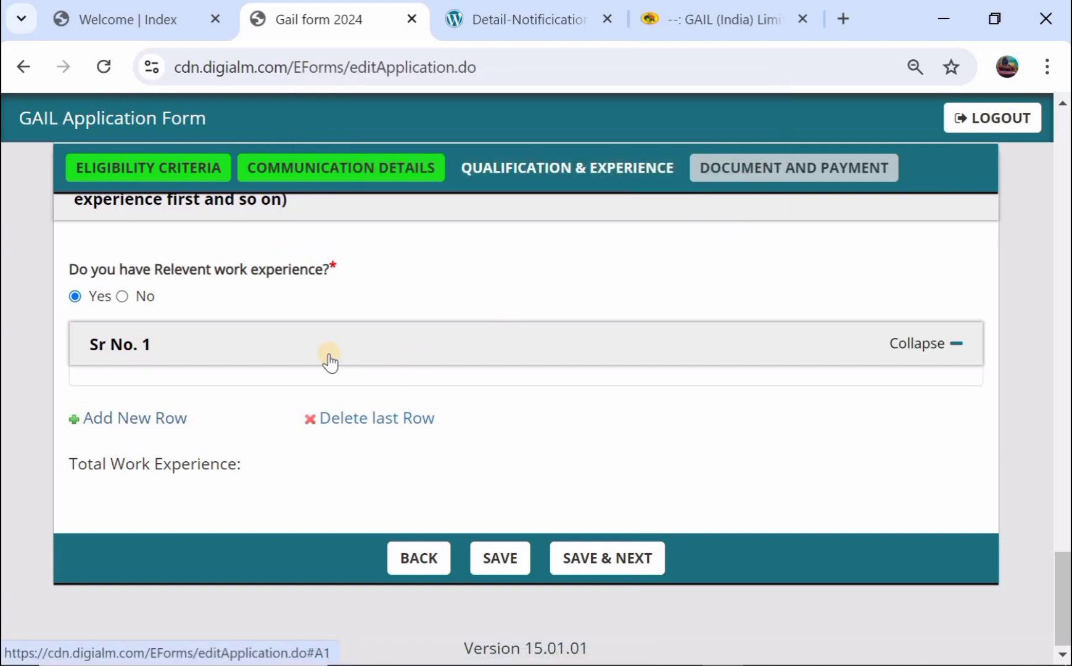
click(330, 361)
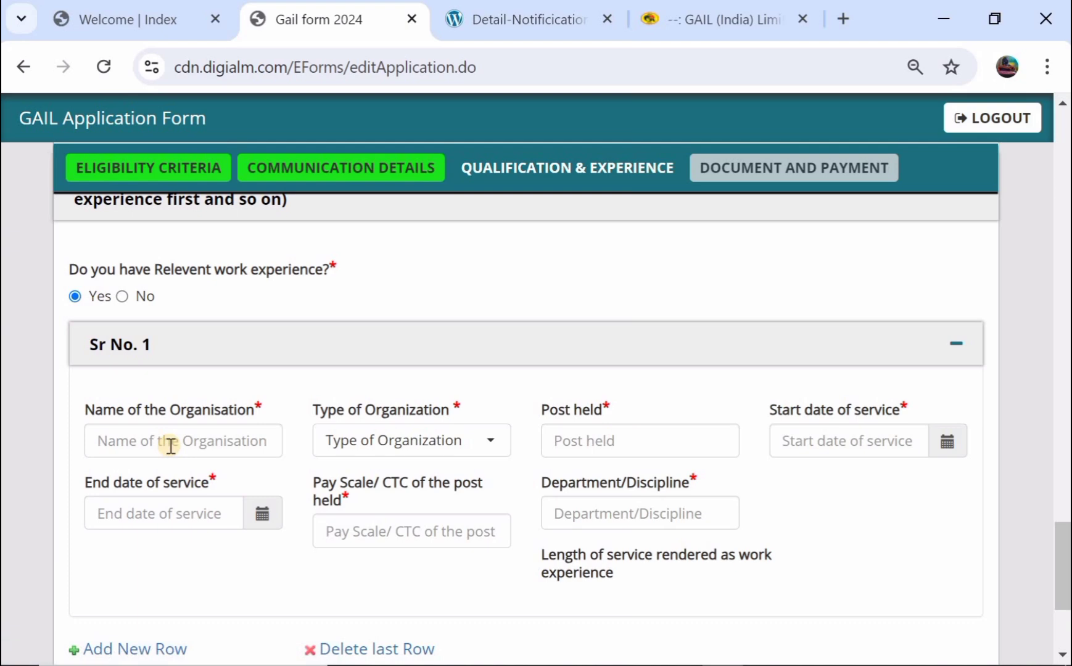
click(343, 441)
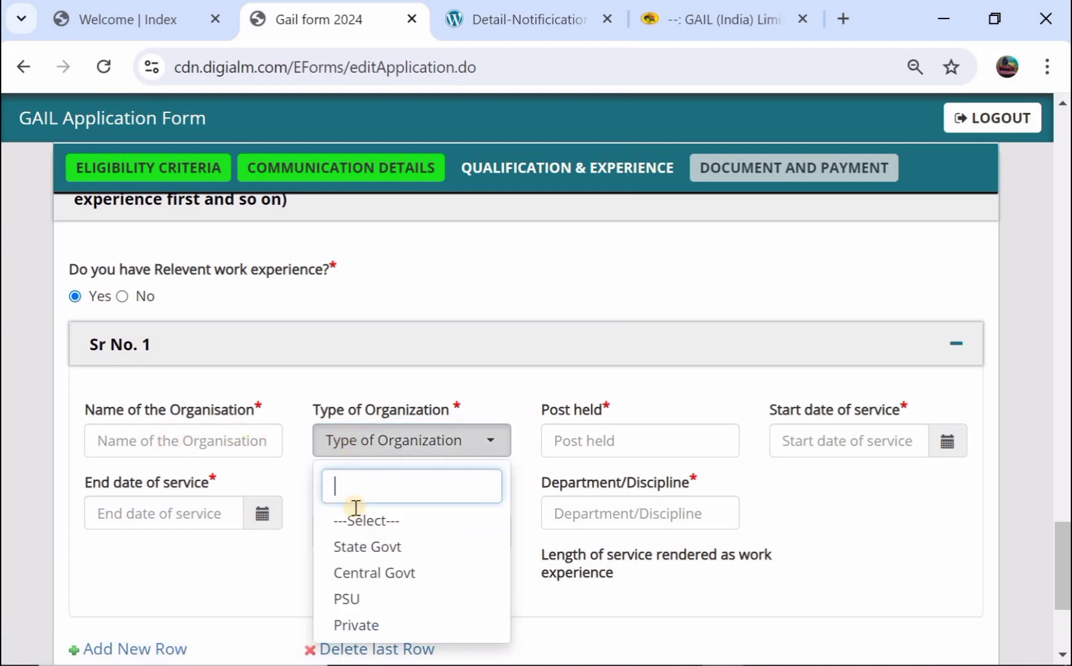
click(610, 349)
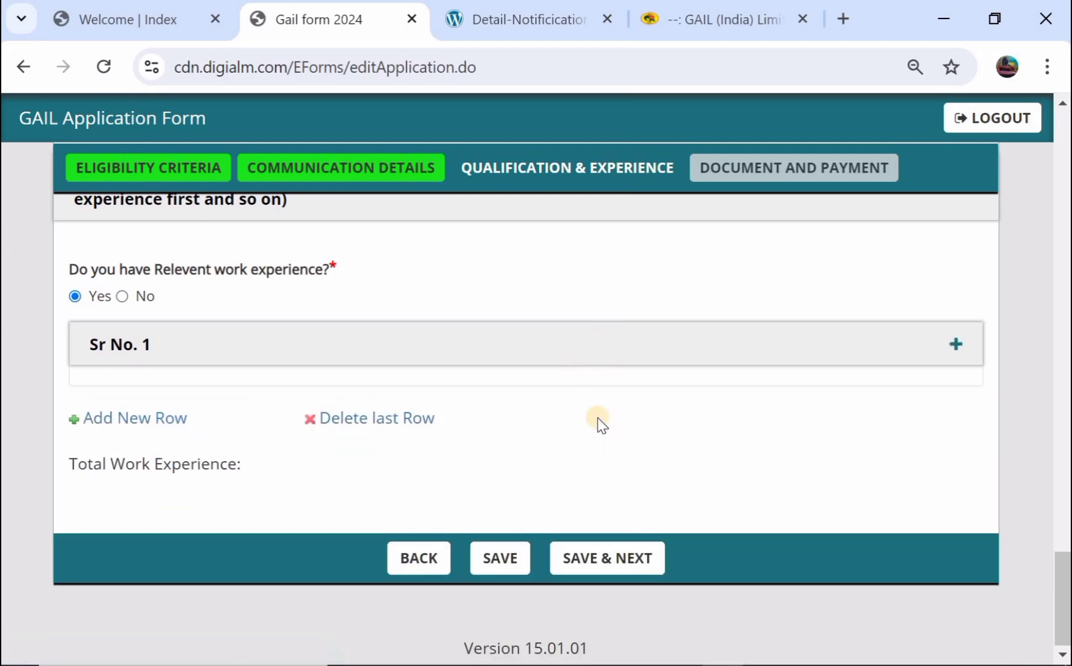
click(684, 349)
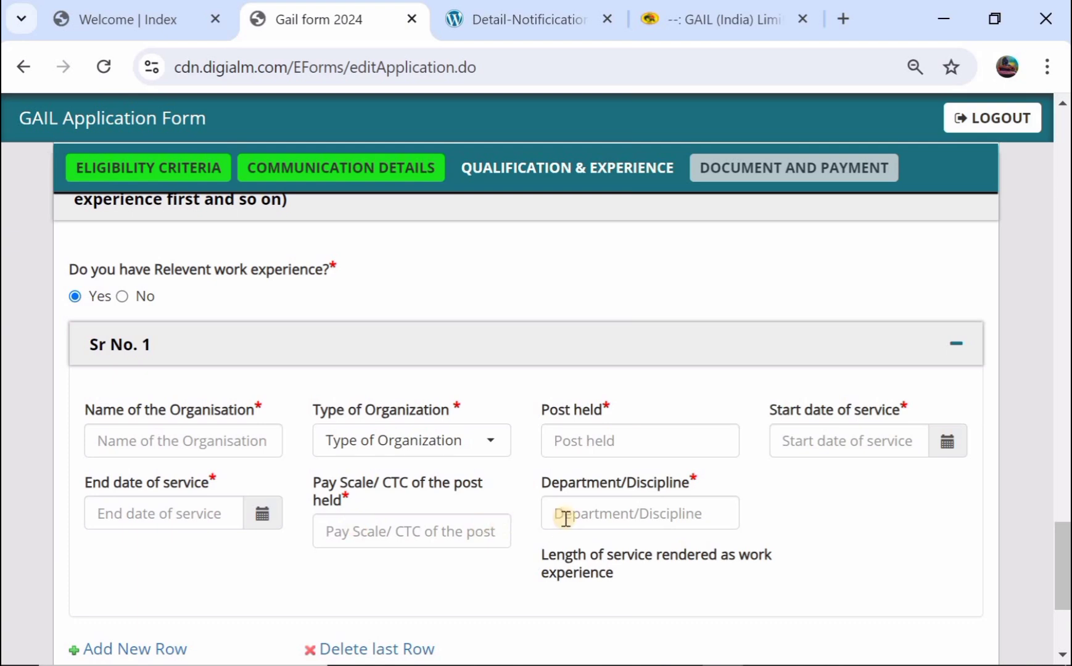
scroll(566, 526, down, 1)
scroll(547, 464, down, 1)
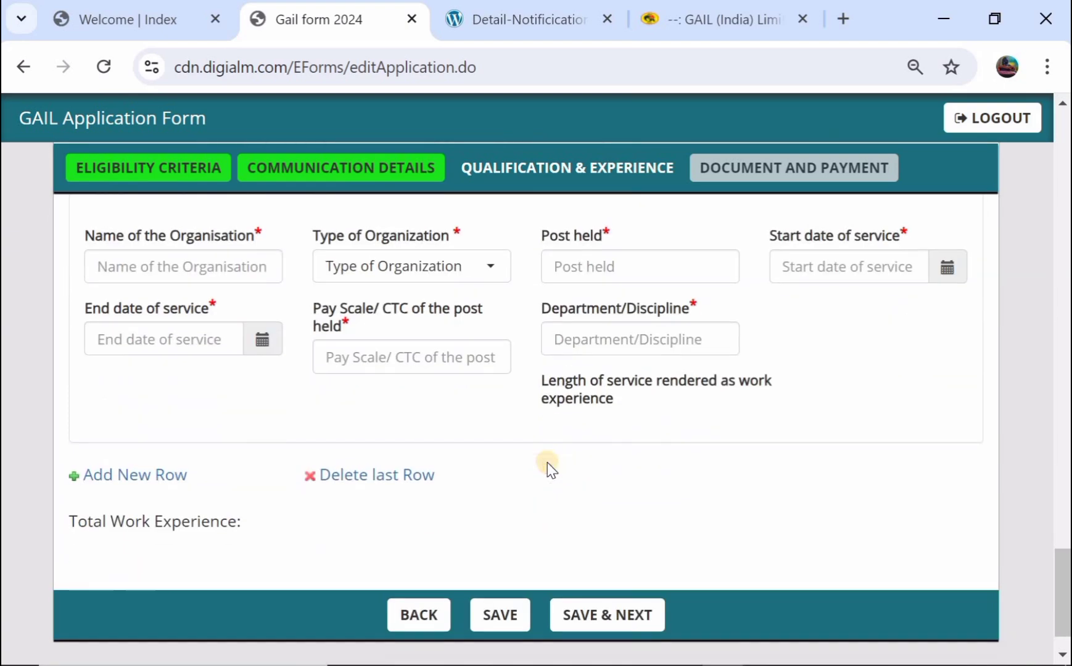
scroll(451, 365, down, 1)
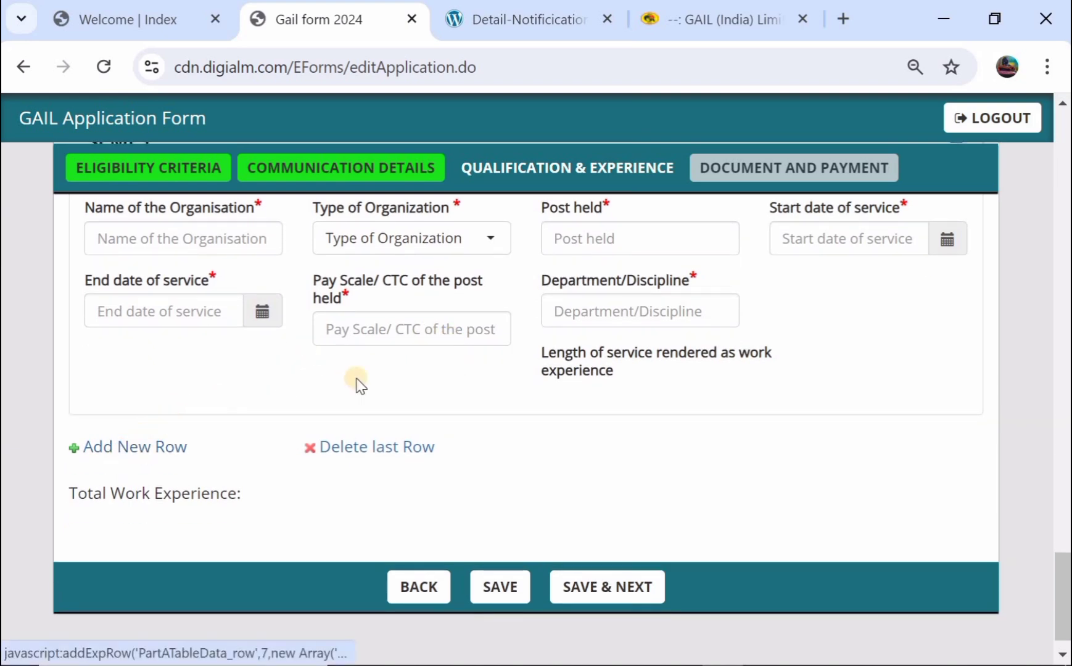
scroll(432, 370, up, 1)
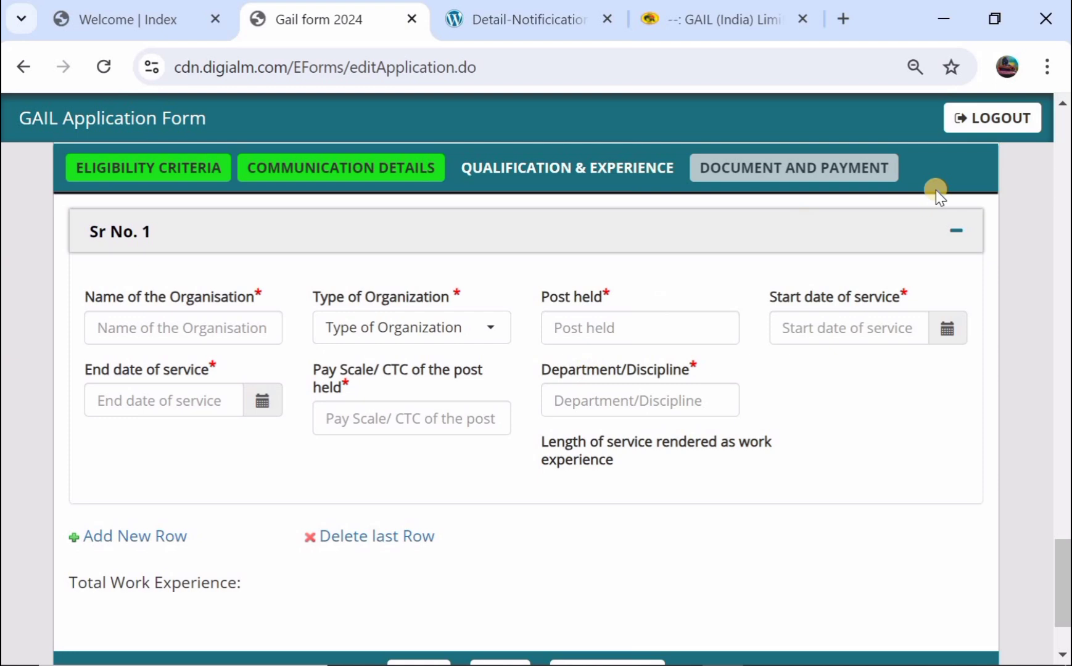
click(956, 231)
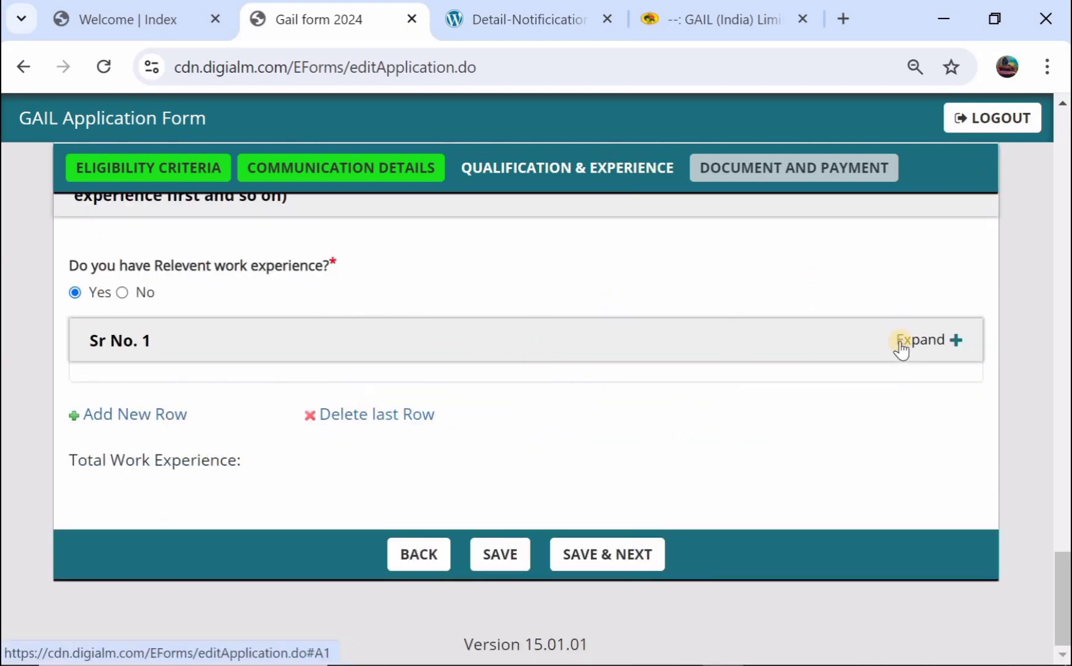
click(951, 343)
scroll(472, 358, down, 2)
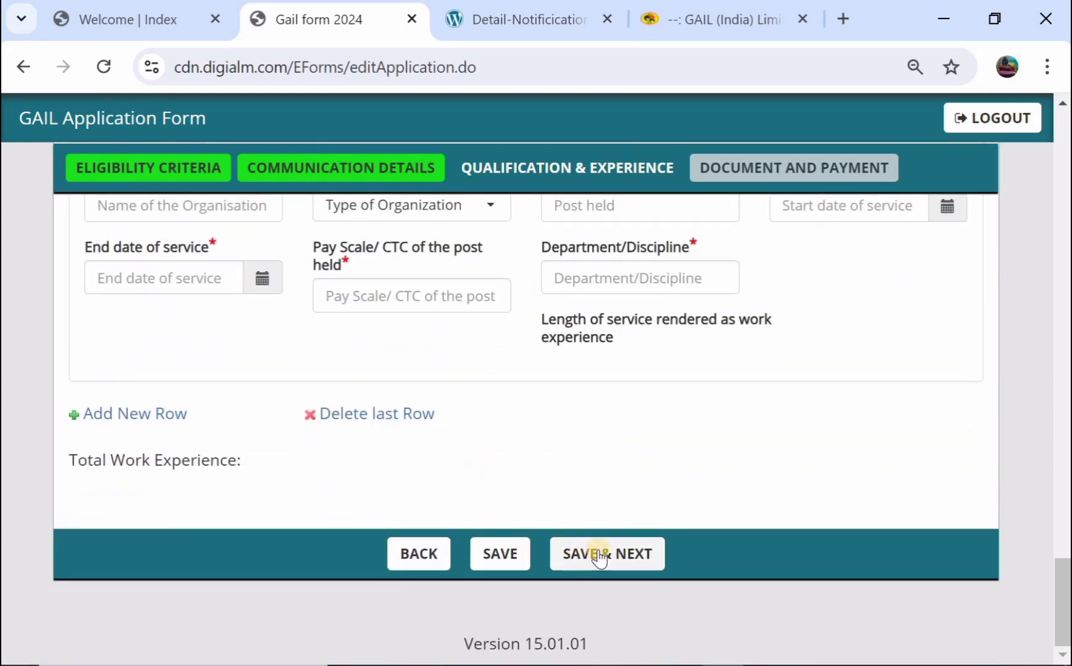
Step: Save the qualification section, go to Document and Payment, and start the passport photo upload
click(598, 553)
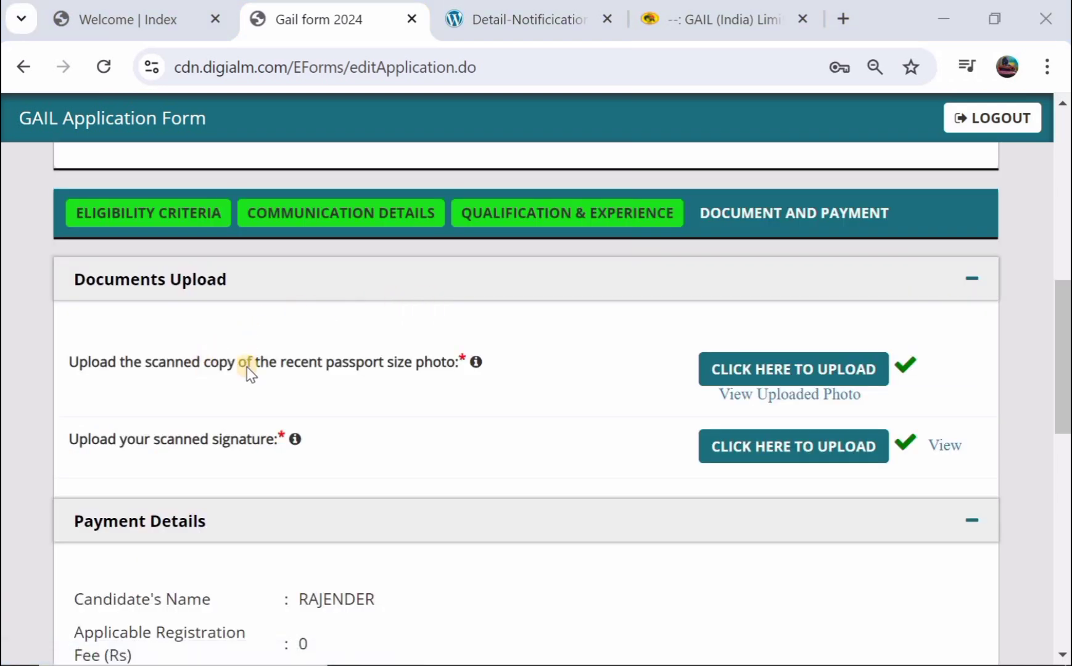
click(374, 382)
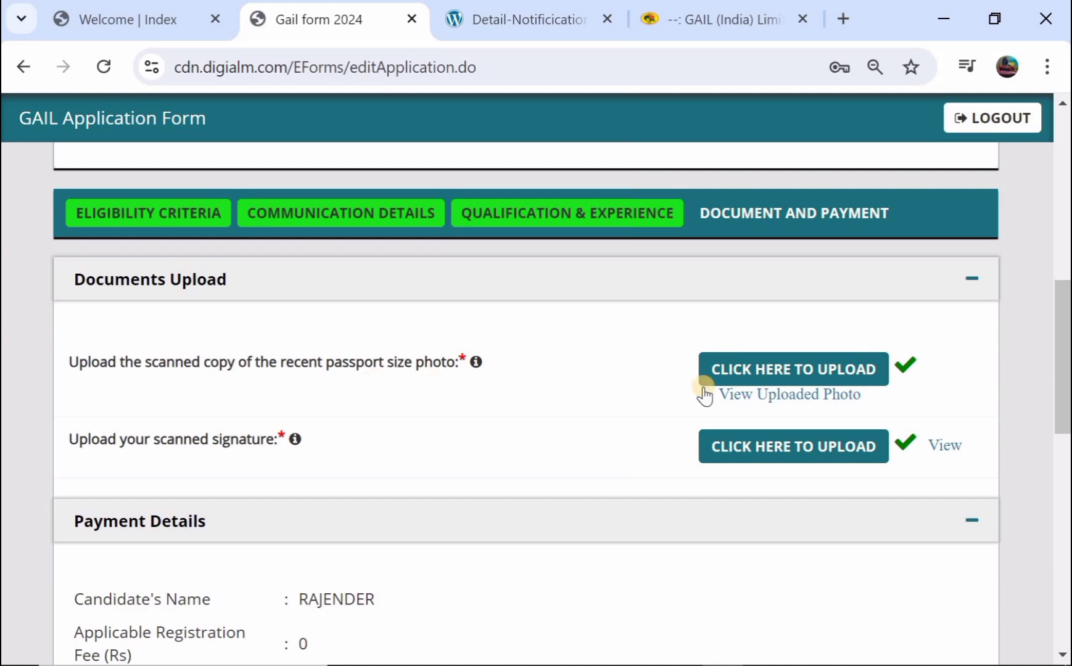
click(764, 373)
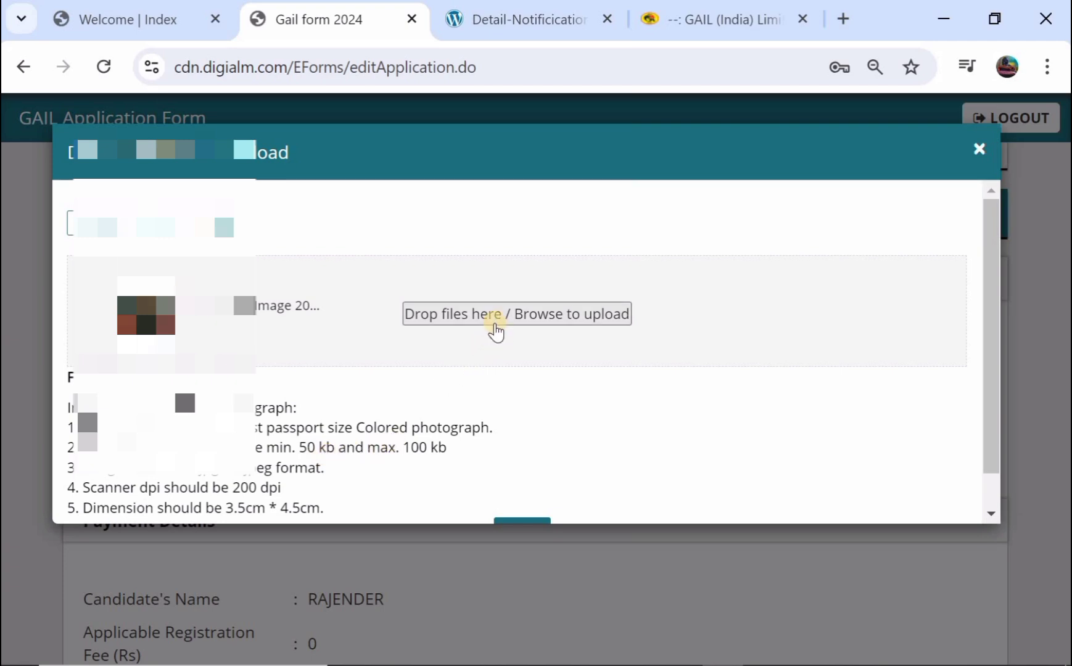
Step: Inspect the photo and signature upload windows, closing each without uploading new files
click(494, 325)
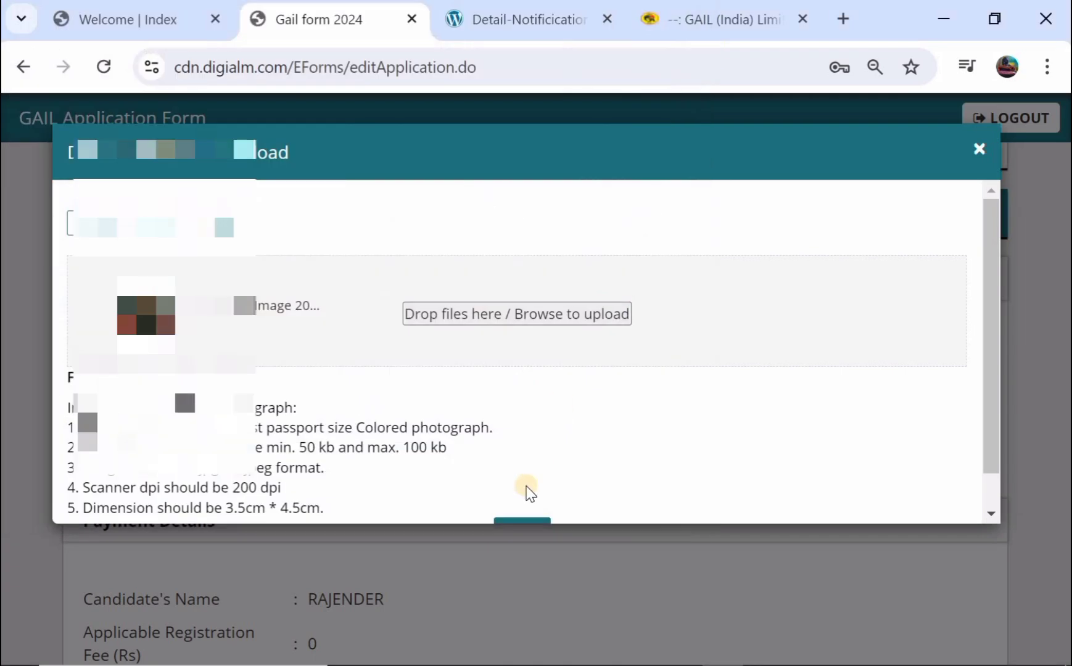
scroll(527, 488, down, 1)
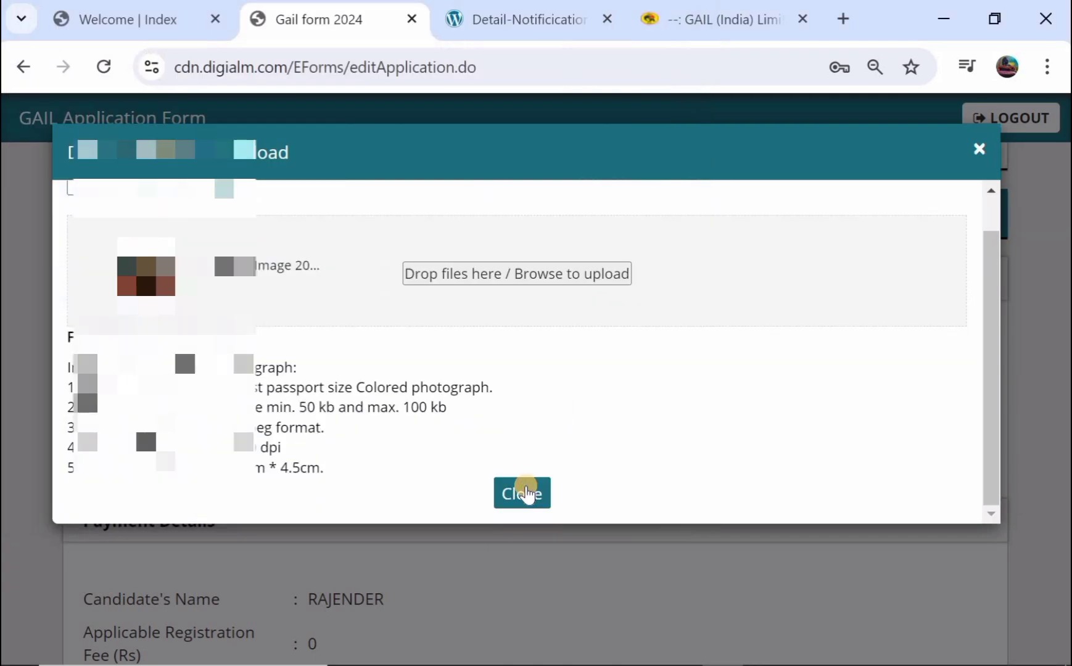
click(524, 493)
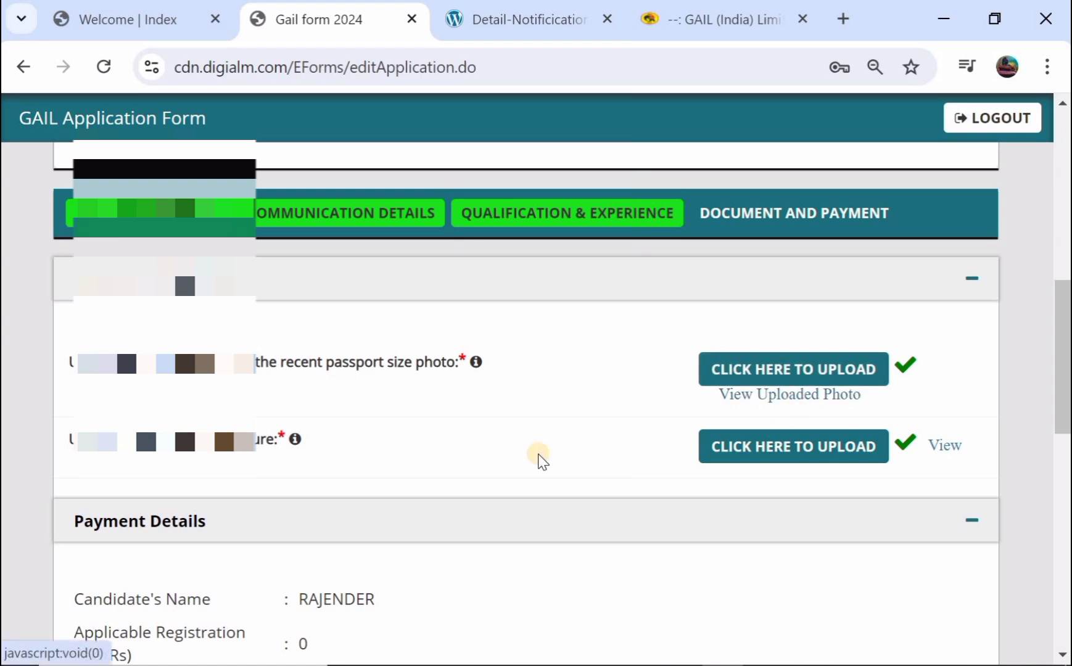
click(810, 448)
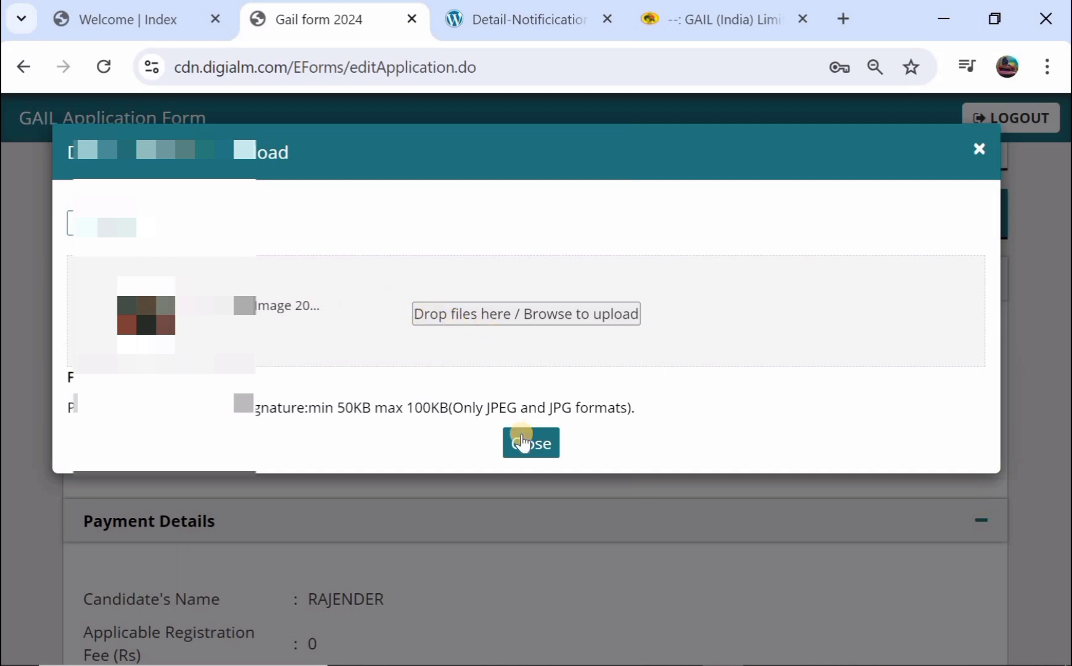
click(521, 442)
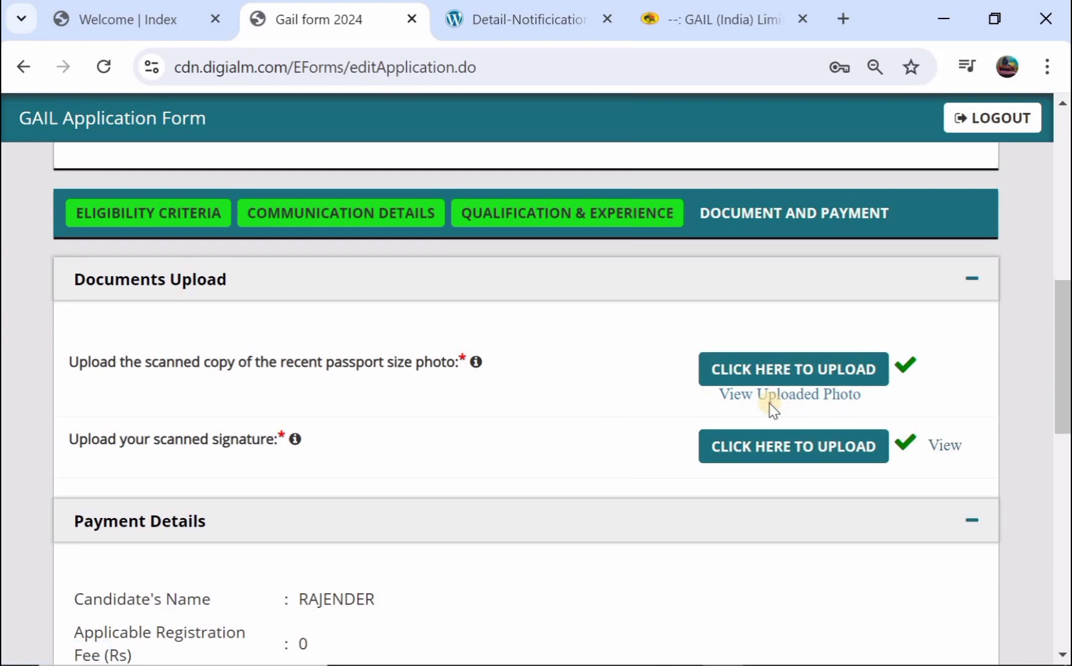
Step: Answer No to the Govt/PSU employment question in the Declaration section
scroll(772, 408, down, 3)
scroll(771, 409, down, 1)
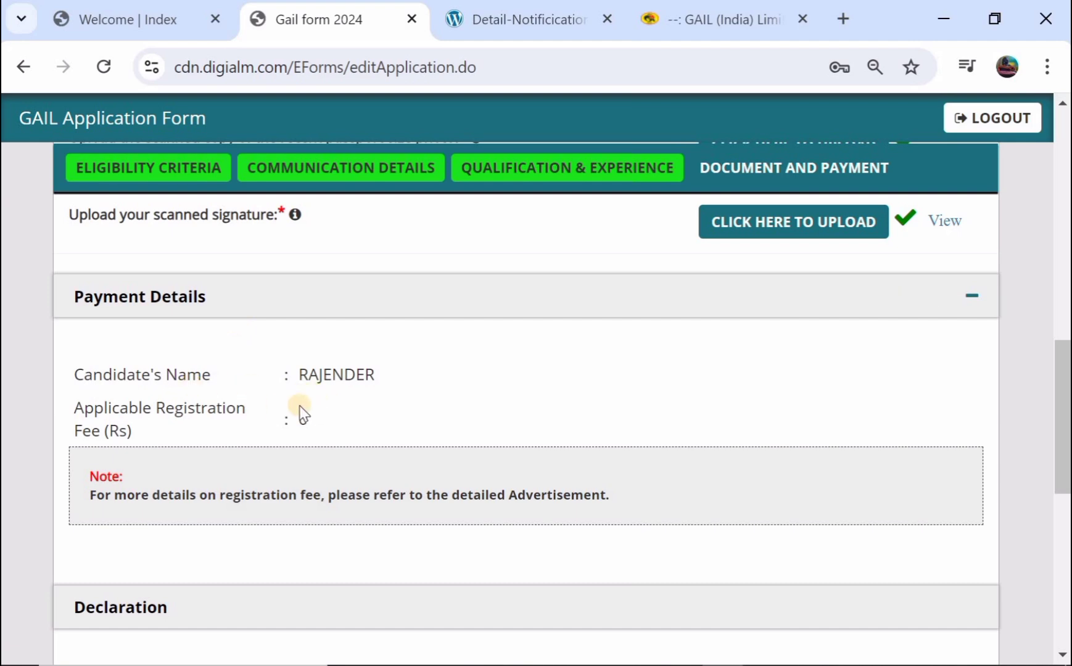
scroll(314, 413, down, 4)
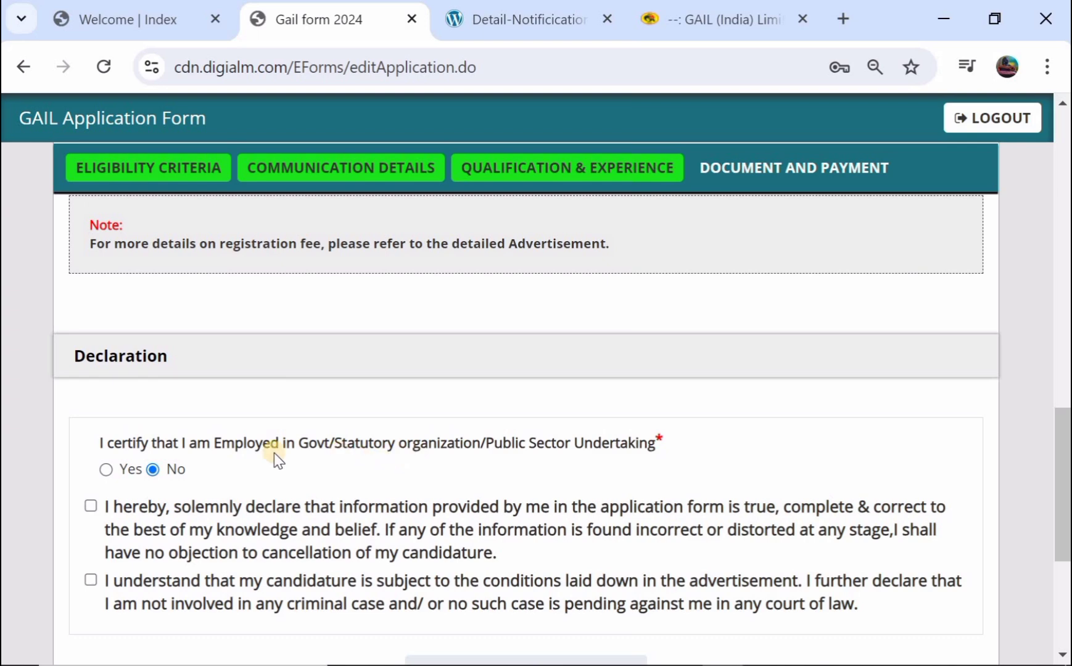
click(106, 469)
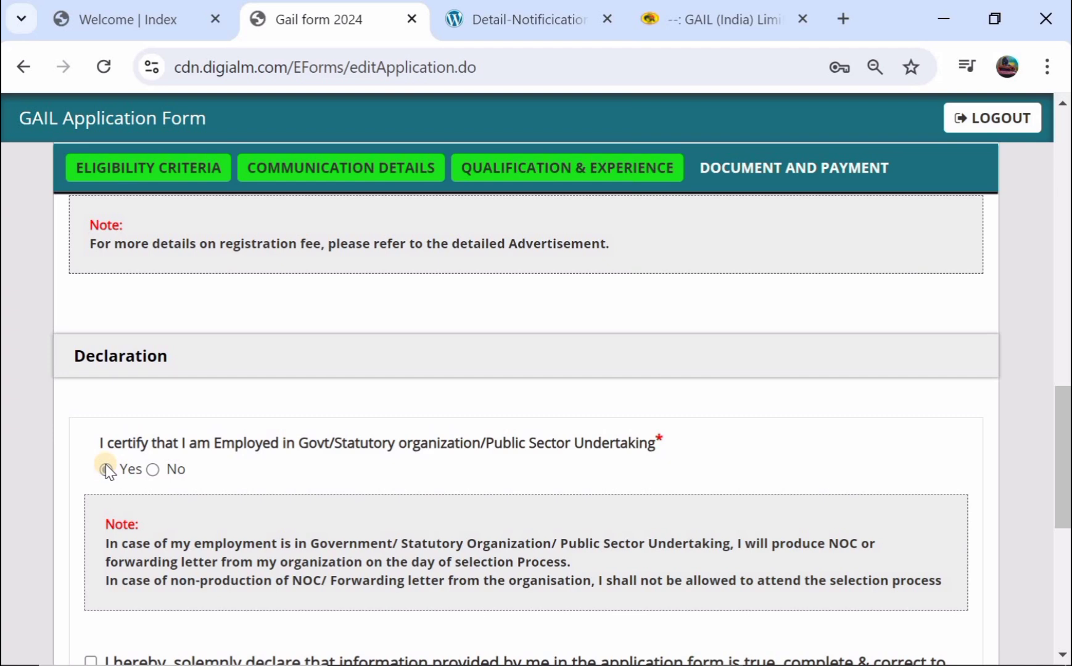
click(153, 470)
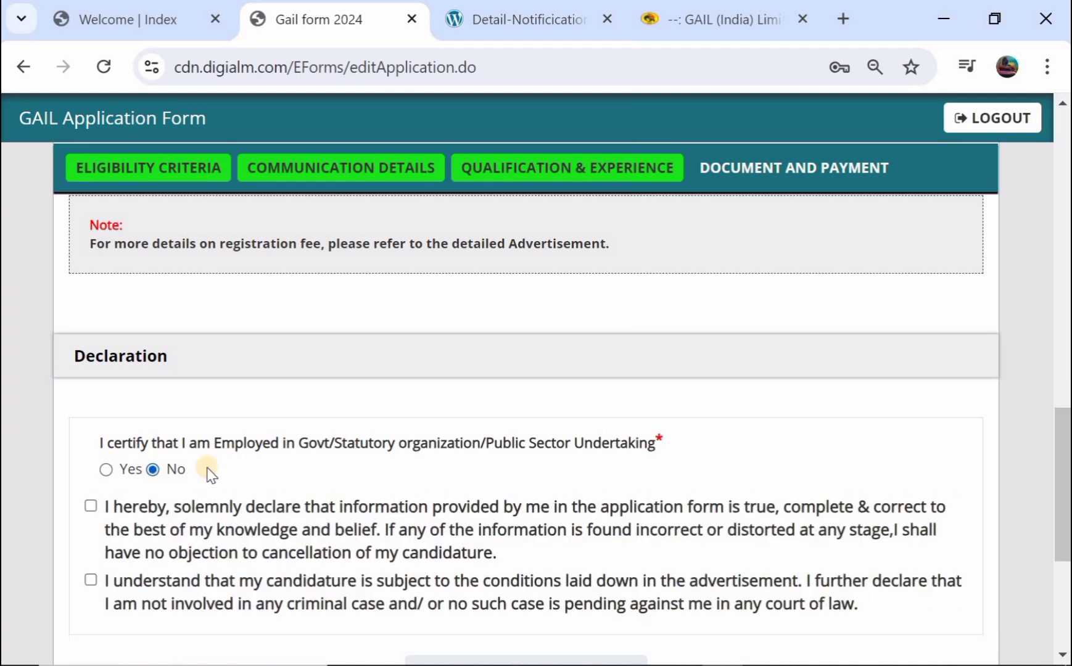
Step: Tick both declarations: the truthfulness statement and the candidature conditions
scroll(216, 472, down, 1)
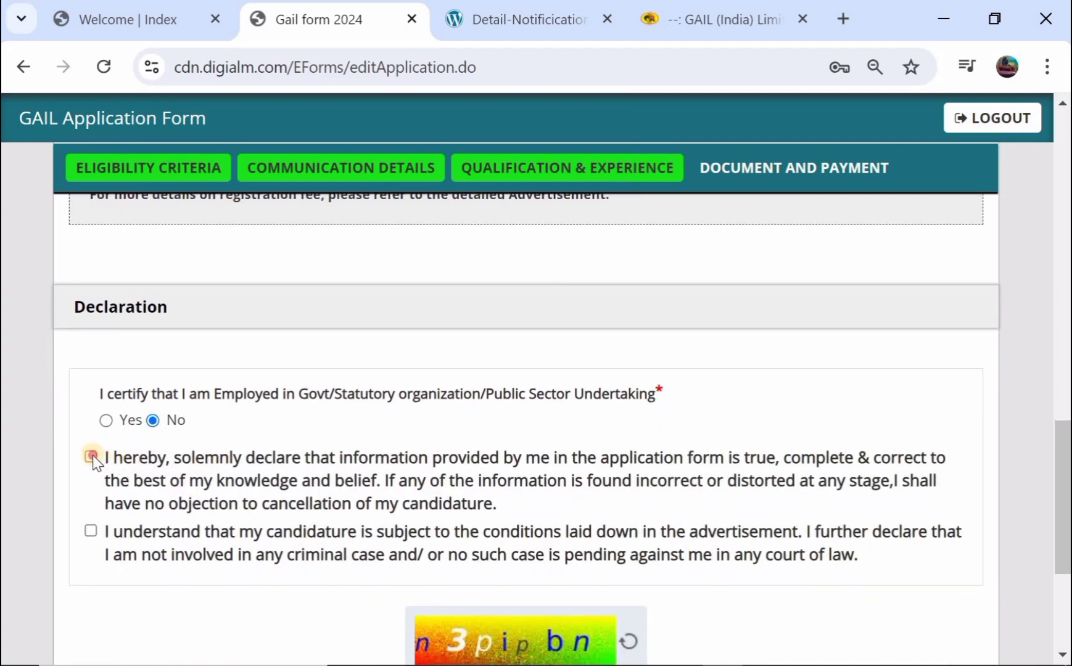
click(92, 456)
click(90, 530)
Step: Scroll through the full application preview and close it
scroll(369, 480, down, 5)
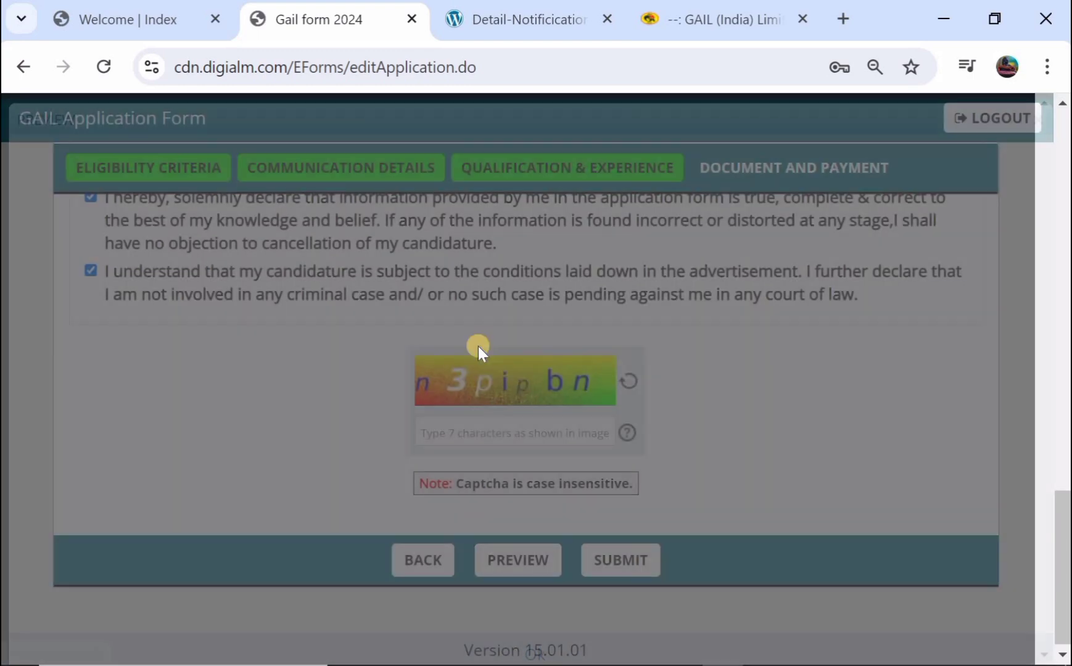
scroll(470, 349, down, 6)
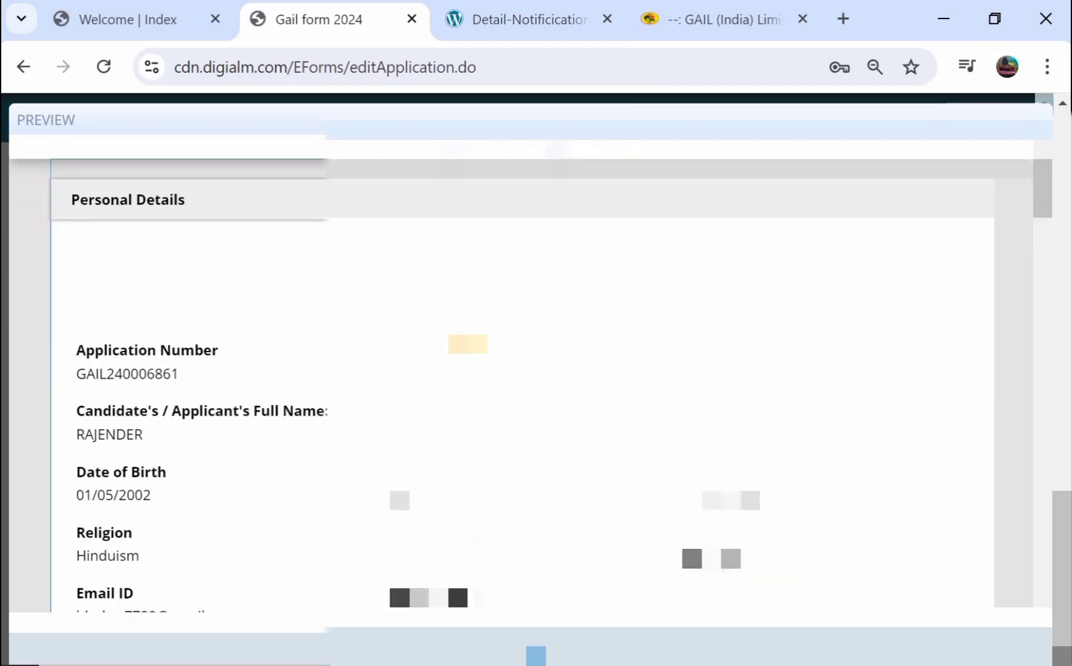
scroll(470, 349, down, 5)
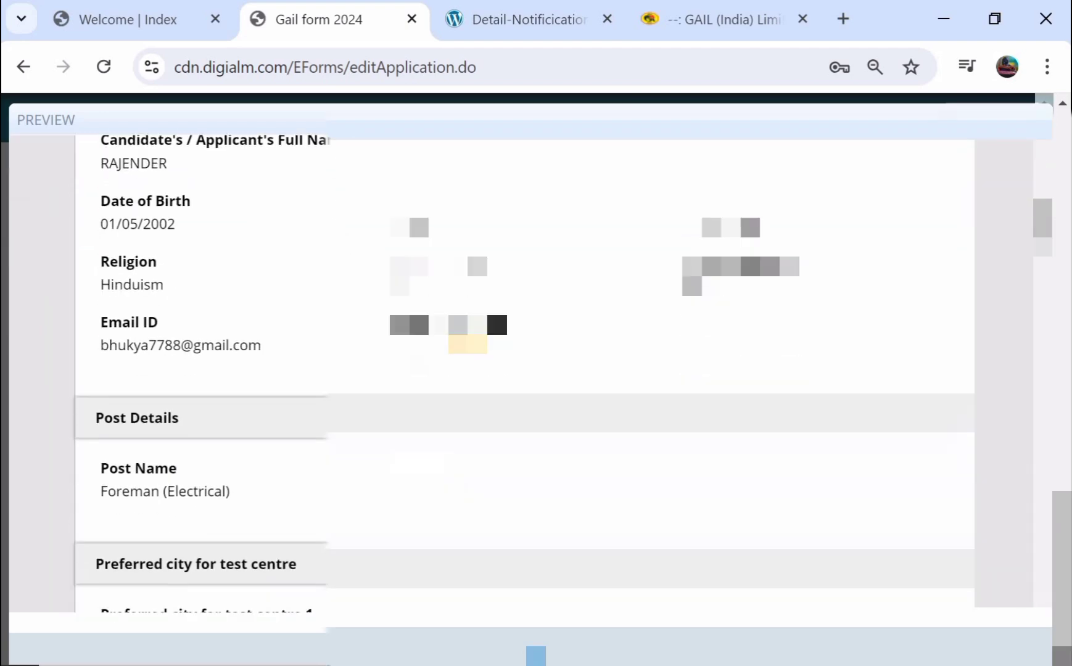
scroll(523, 373, down, 8)
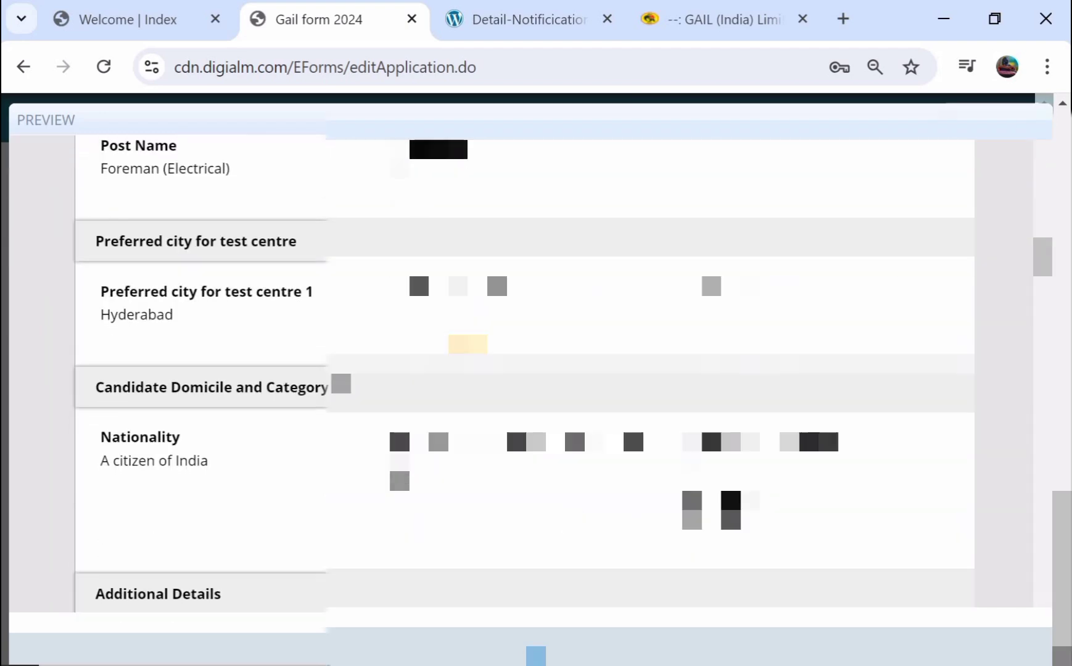
scroll(523, 373, down, 6)
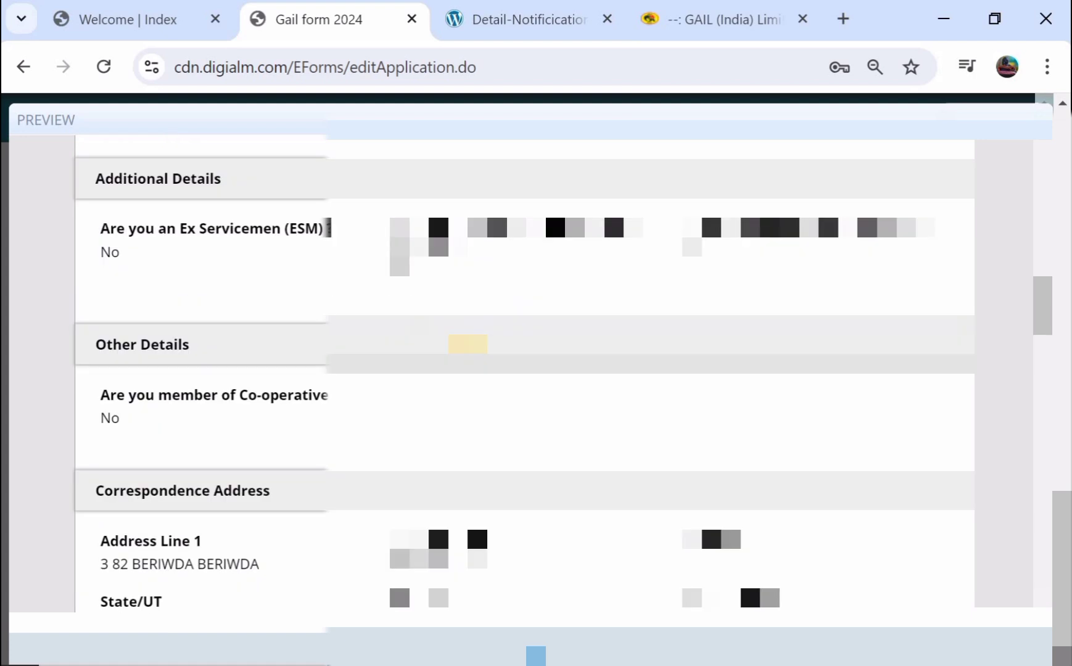
scroll(523, 373, up, 1)
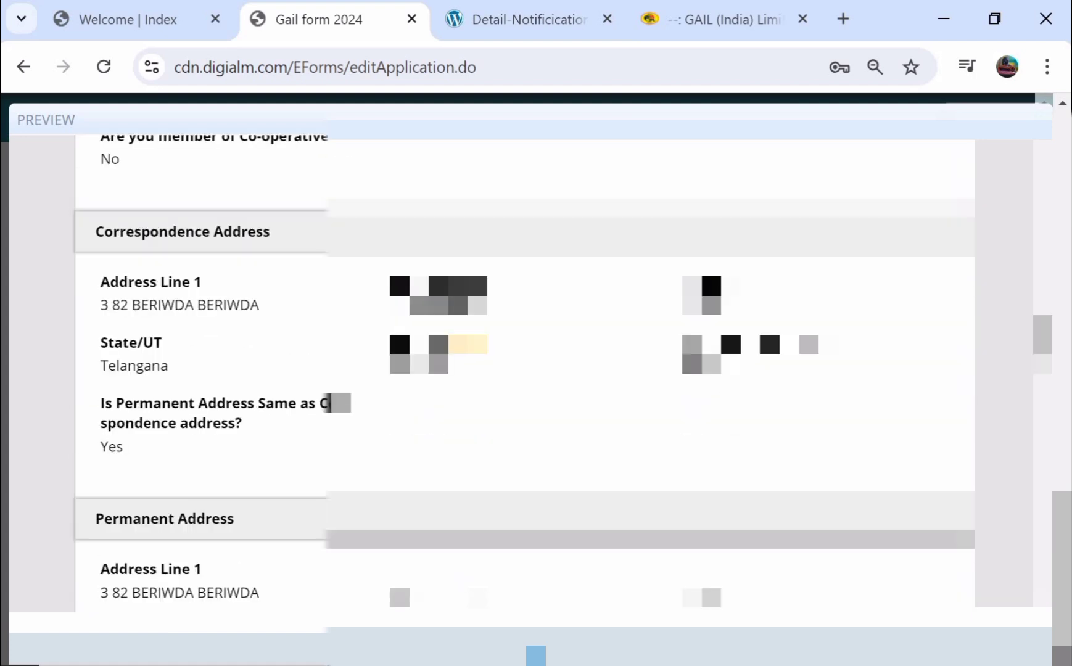
scroll(523, 373, down, 5)
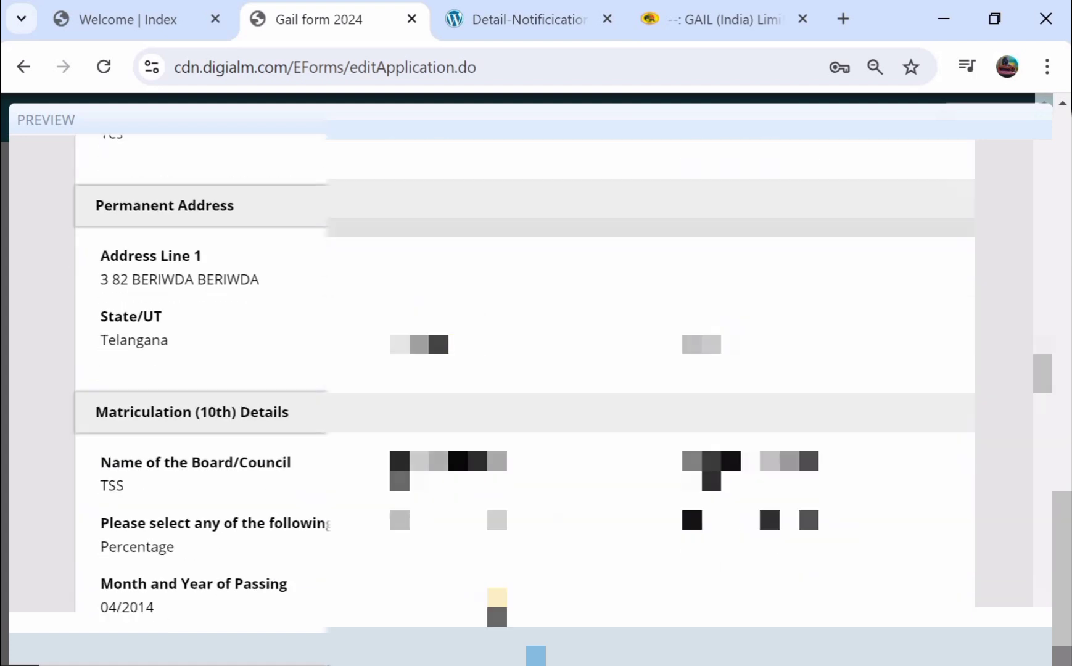
click(533, 645)
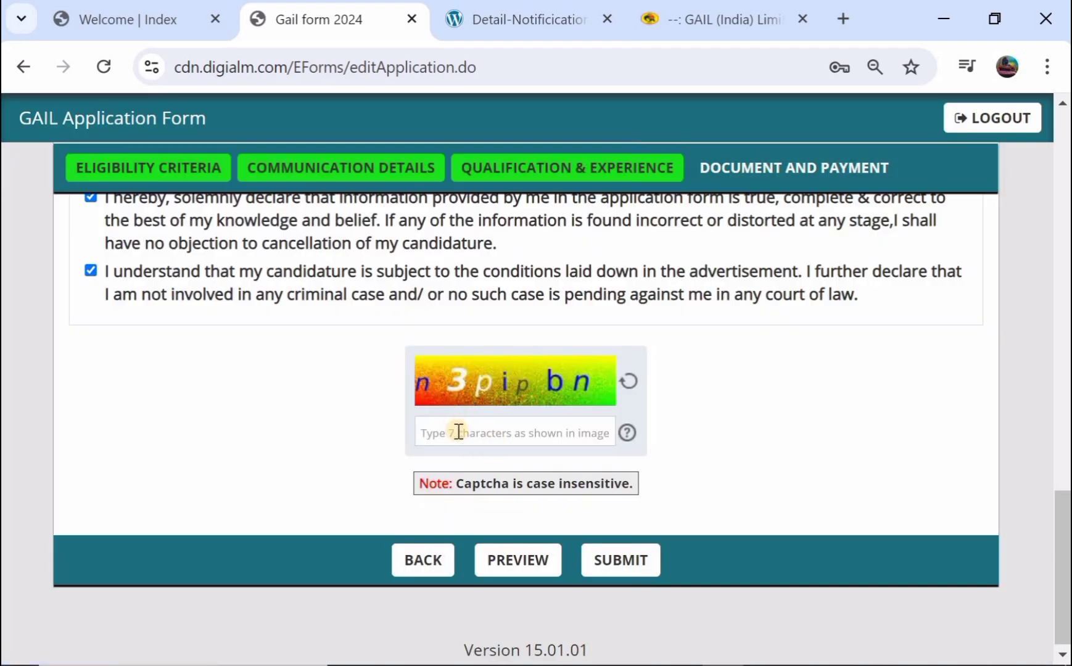
Step: Enter the characters shown in the captcha image into the captcha field
text(N)
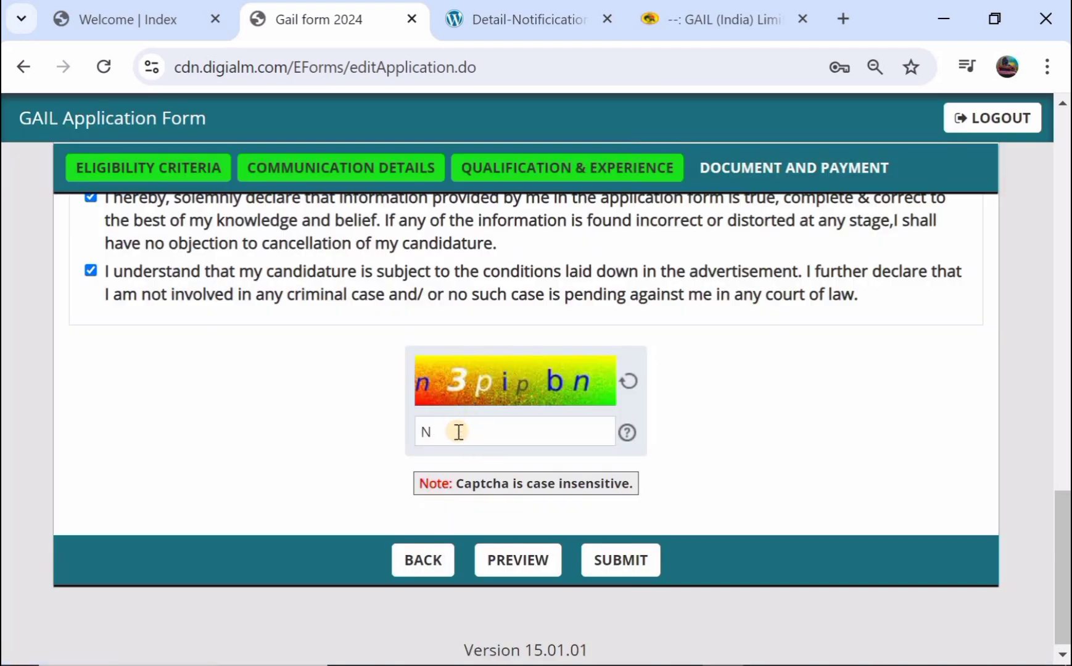
key(BackSpace)
text(n3pipbn)
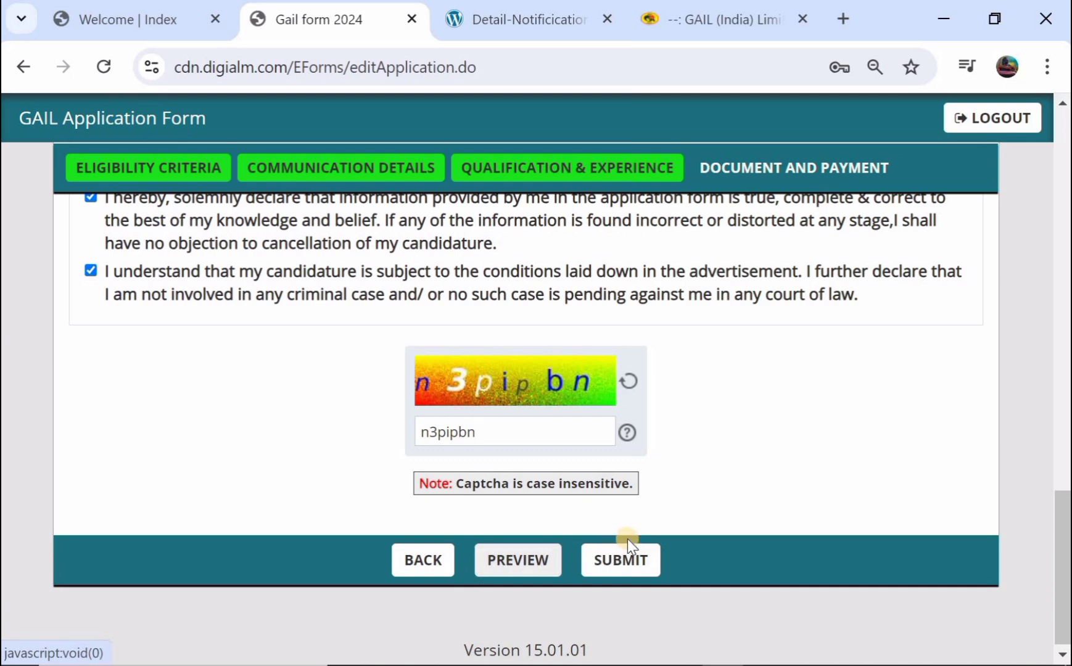
Step: Attempt to submit the application and dismiss the resulting alert
click(621, 559)
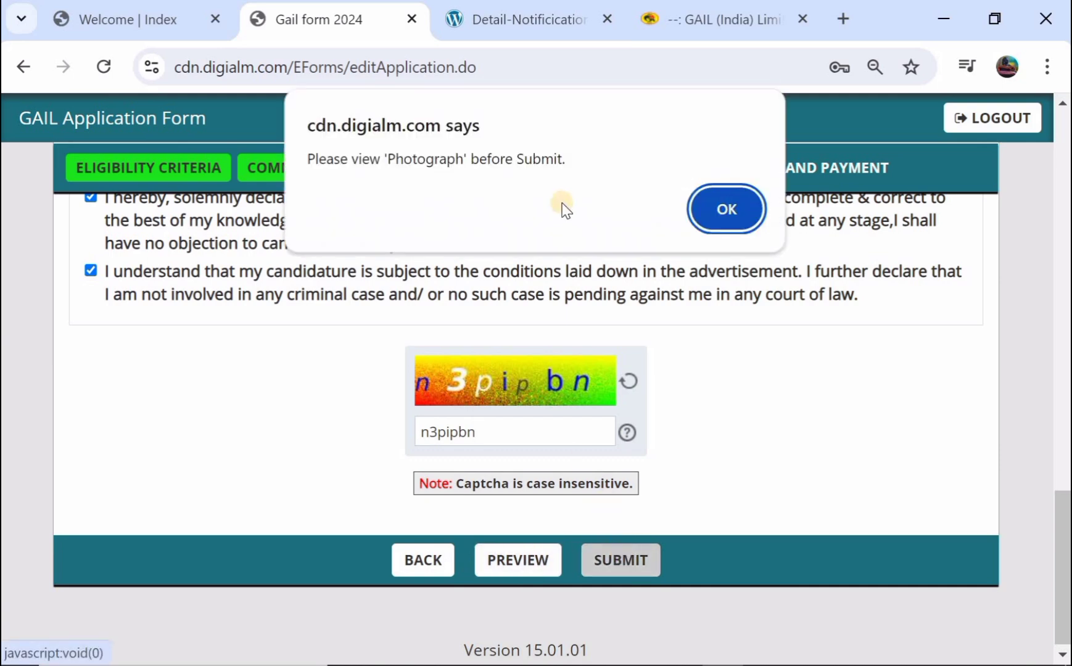
click(712, 207)
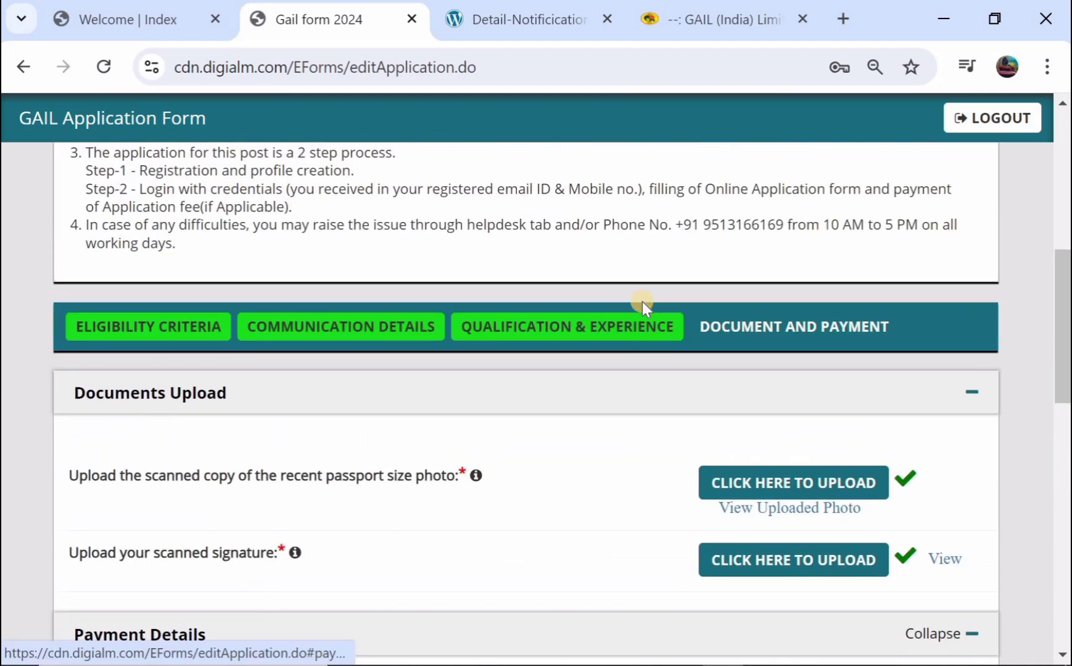
scroll(642, 302, down, 2)
Step: View the uploaded passport photo and signature images, closing each preview
click(776, 404)
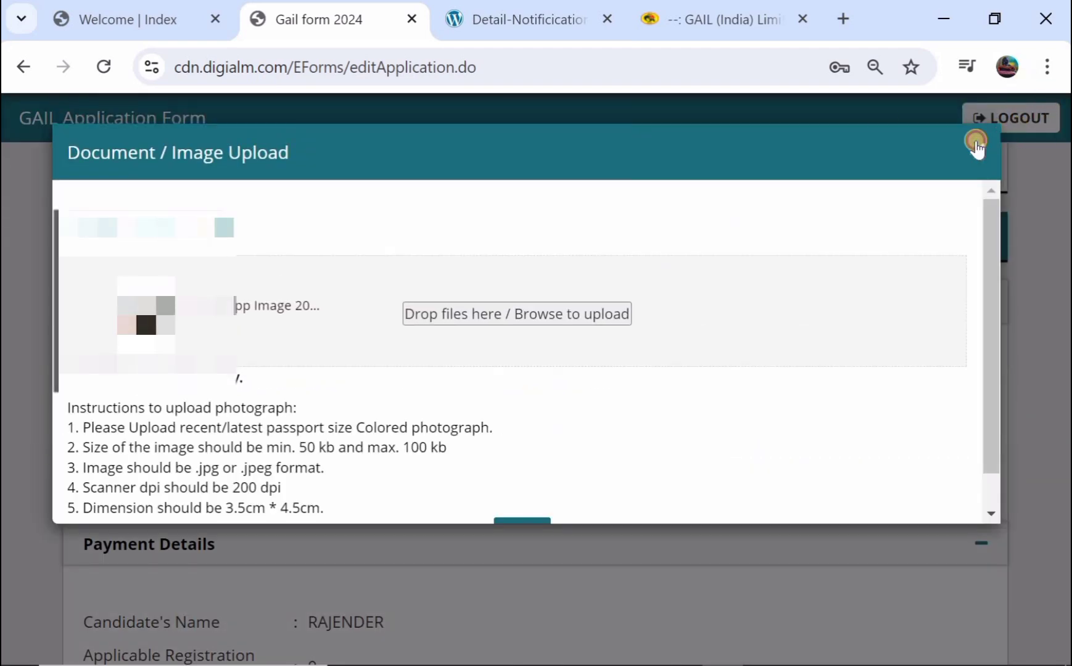
click(976, 146)
click(802, 433)
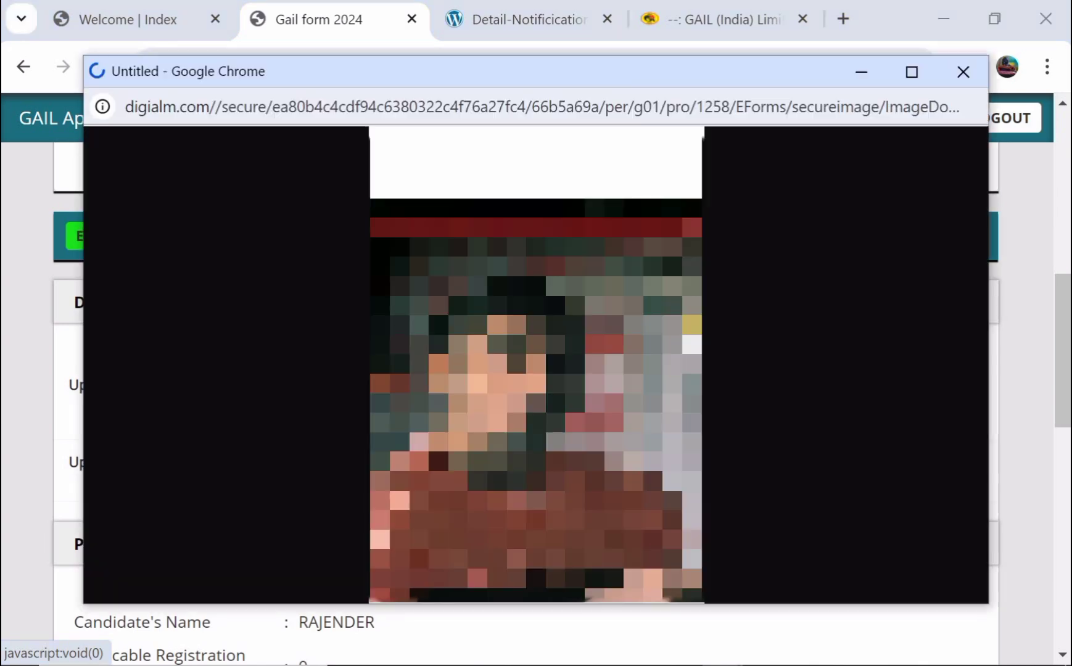
click(964, 72)
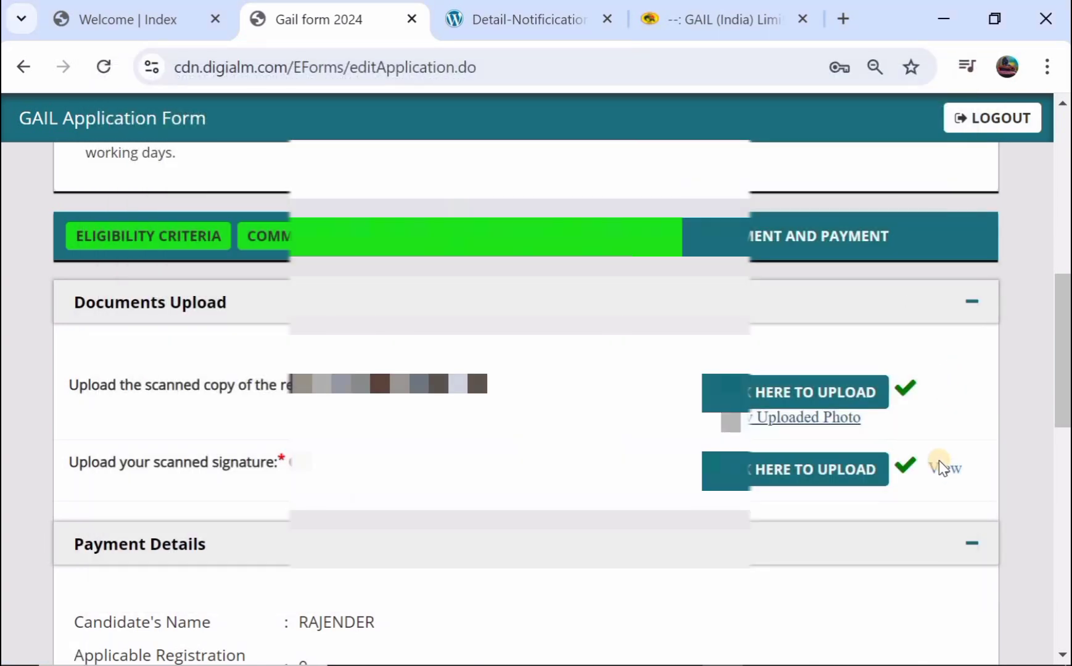
click(937, 473)
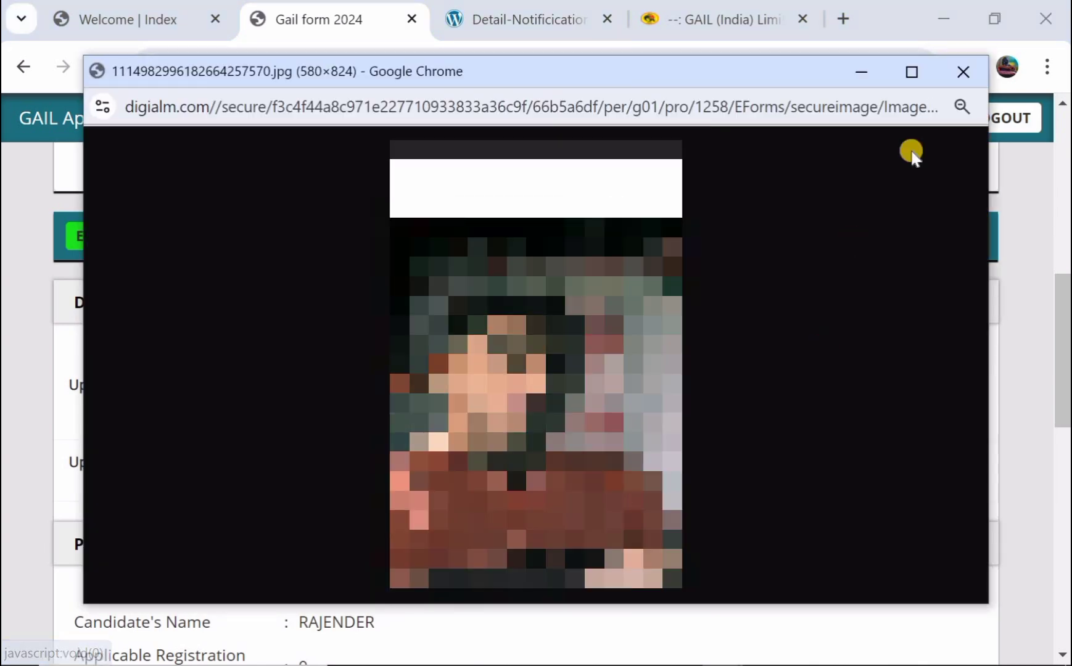
click(955, 62)
scroll(524, 371, down, 10)
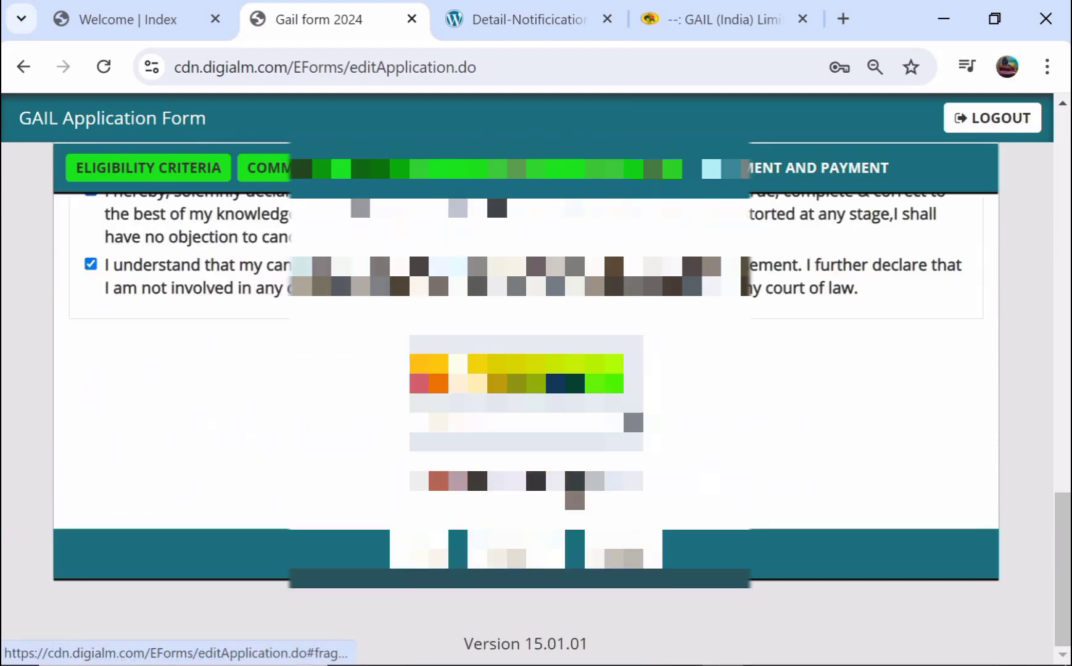
Step: Submit the application, agreeing to the personal-data terms in the Instructions modal
click(632, 551)
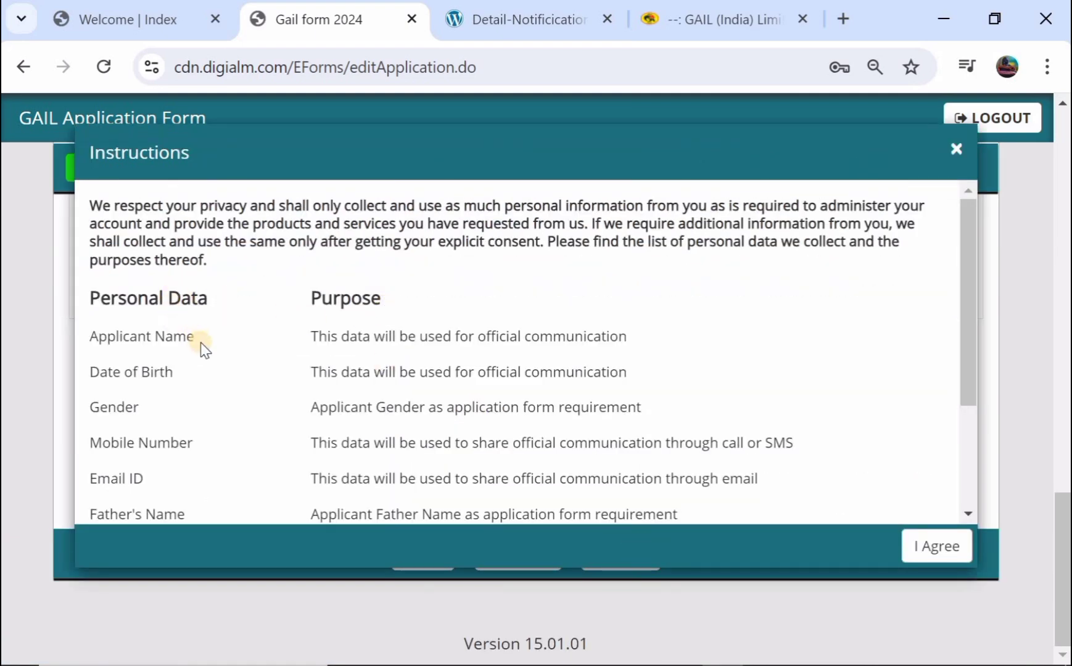
scroll(447, 367, down, 3)
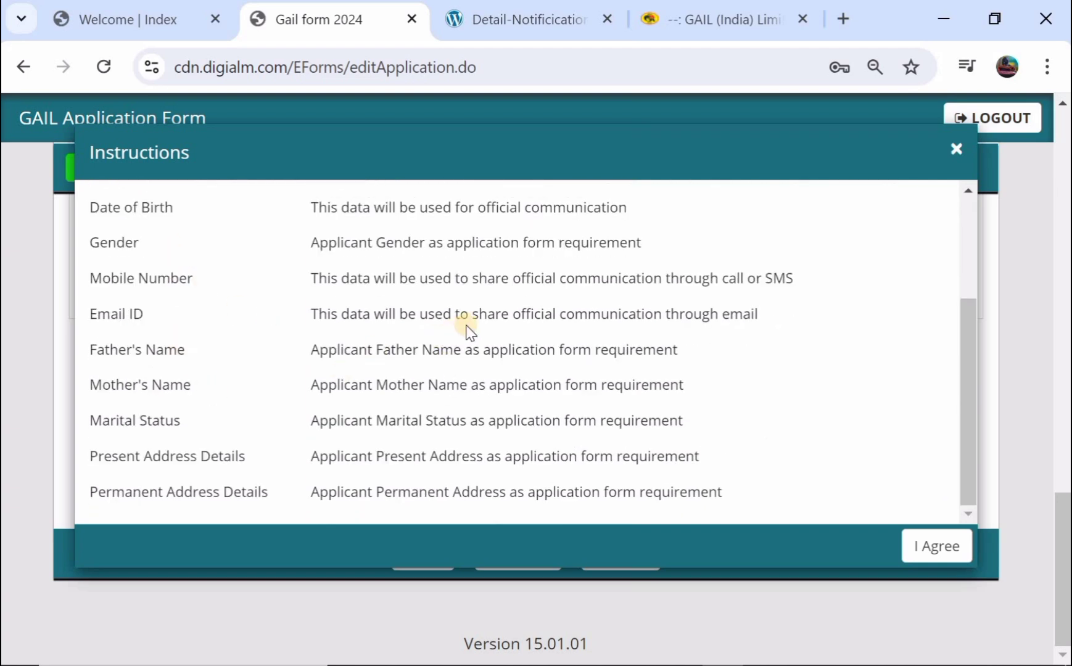
click(927, 547)
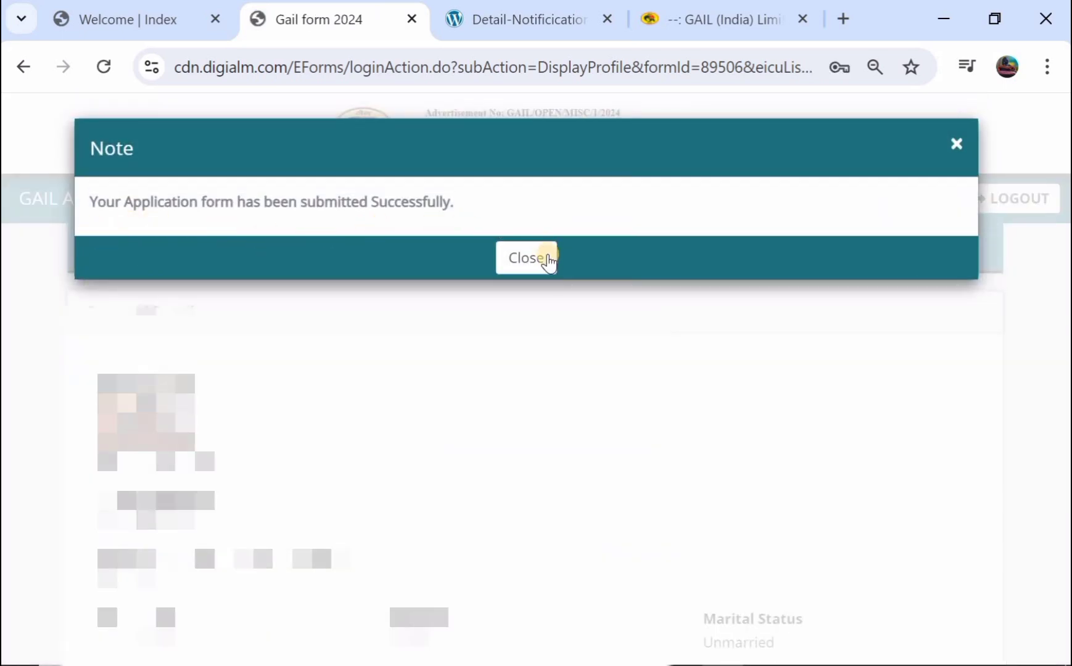
Step: Close the success note and scroll through the submitted applicant details
click(550, 263)
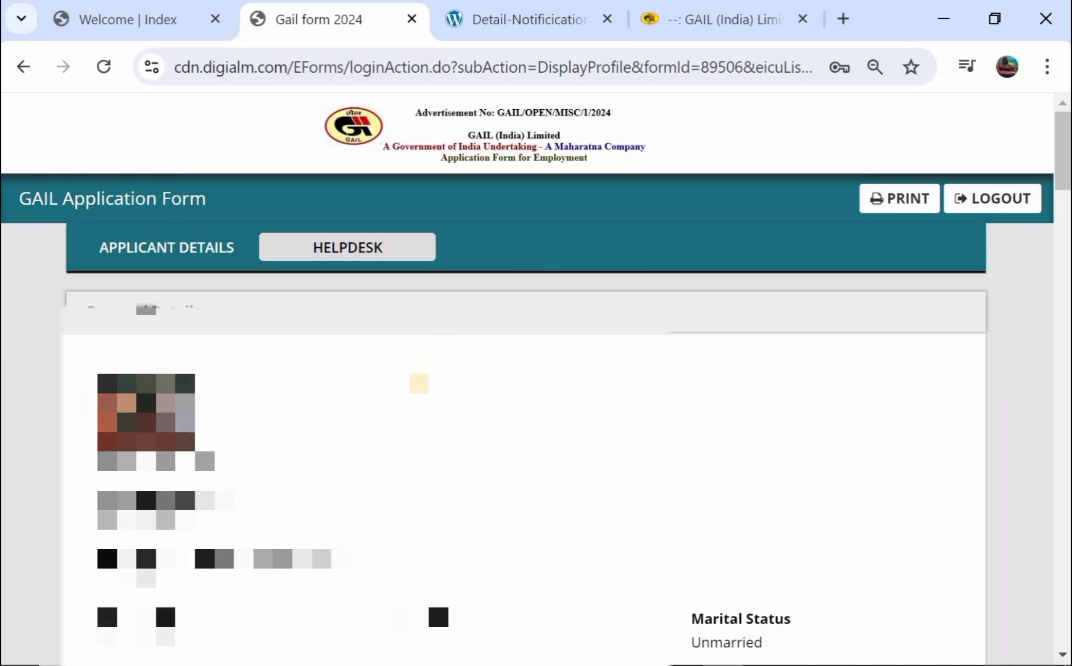
scroll(524, 377, down, 10)
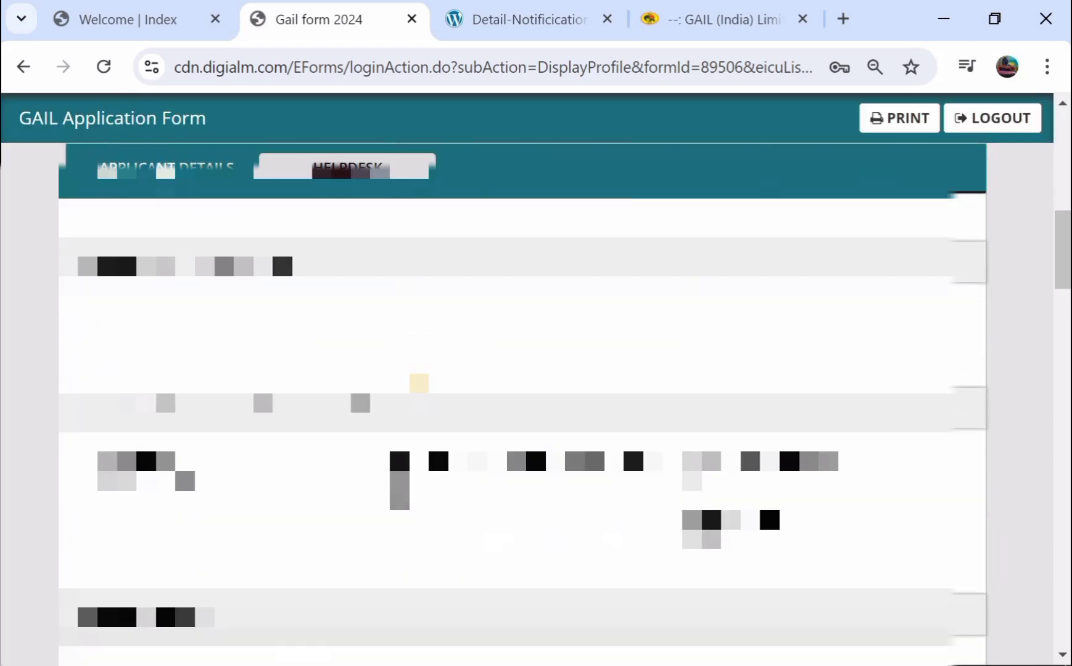
scroll(524, 401, down, 10)
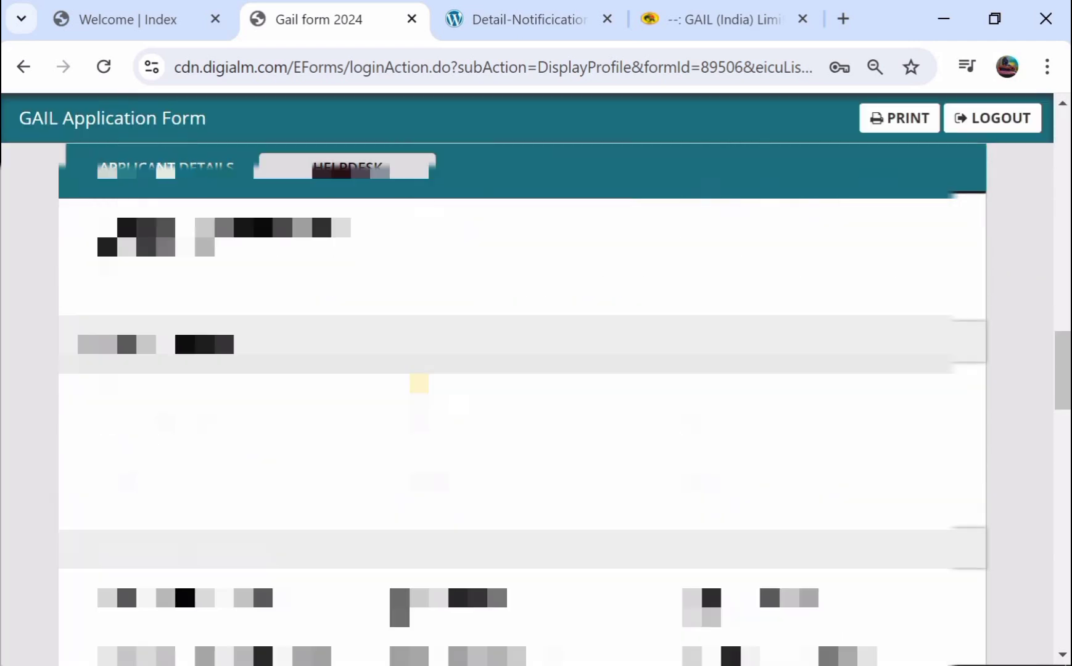
scroll(419, 383, up, 2)
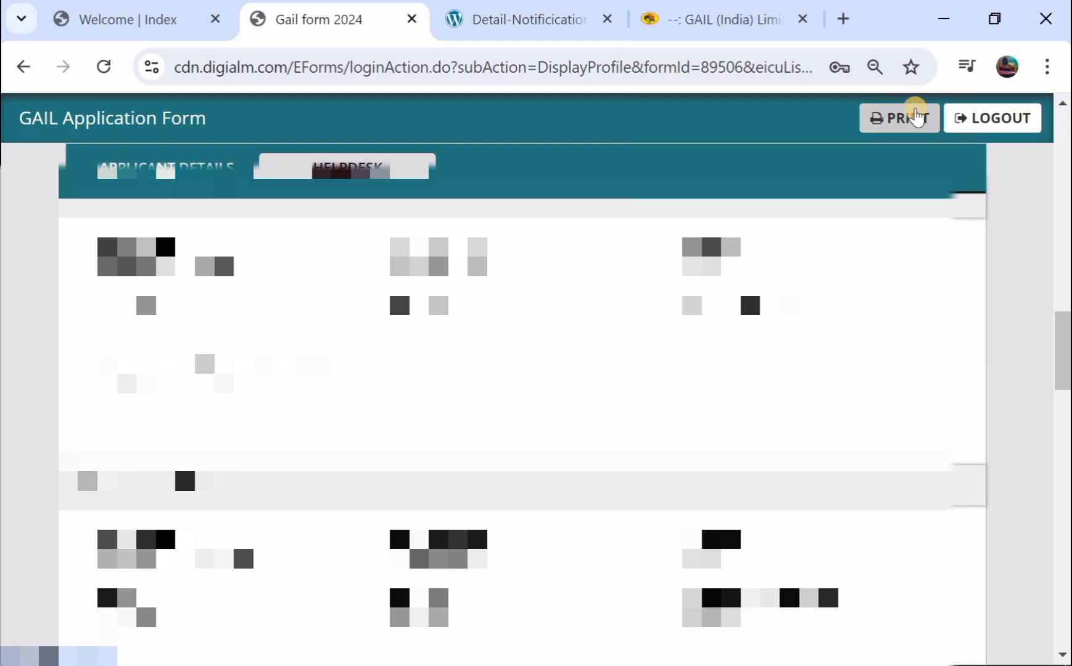
Step: Open the print preview of the submitted application form and scroll through it
click(918, 116)
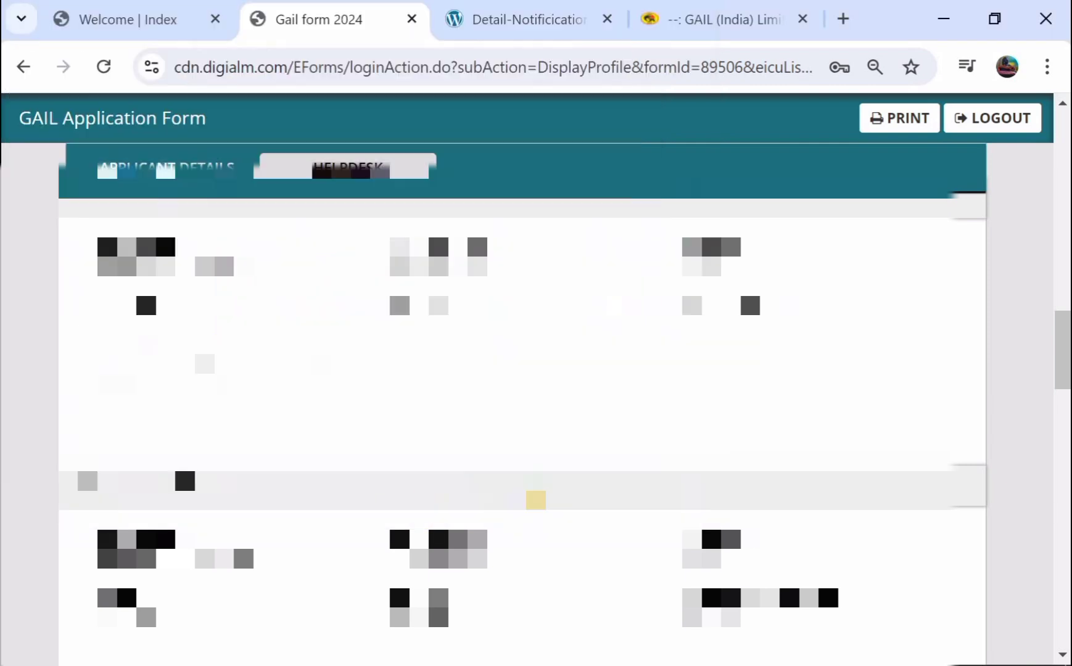
scroll(522, 432, down, 10)
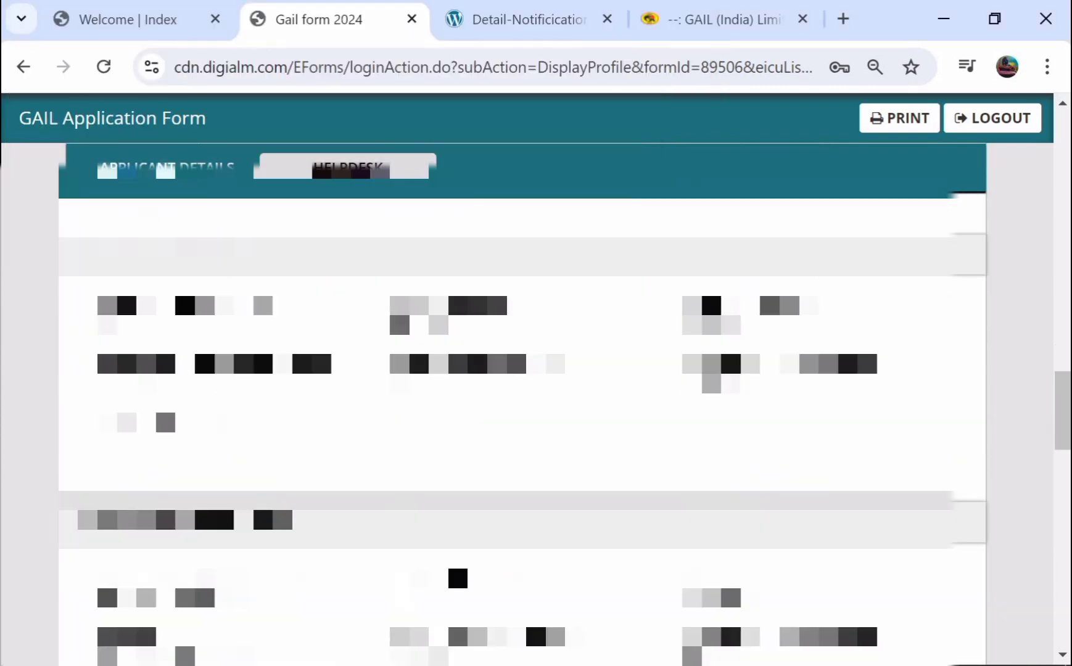
scroll(522, 432, down, 7)
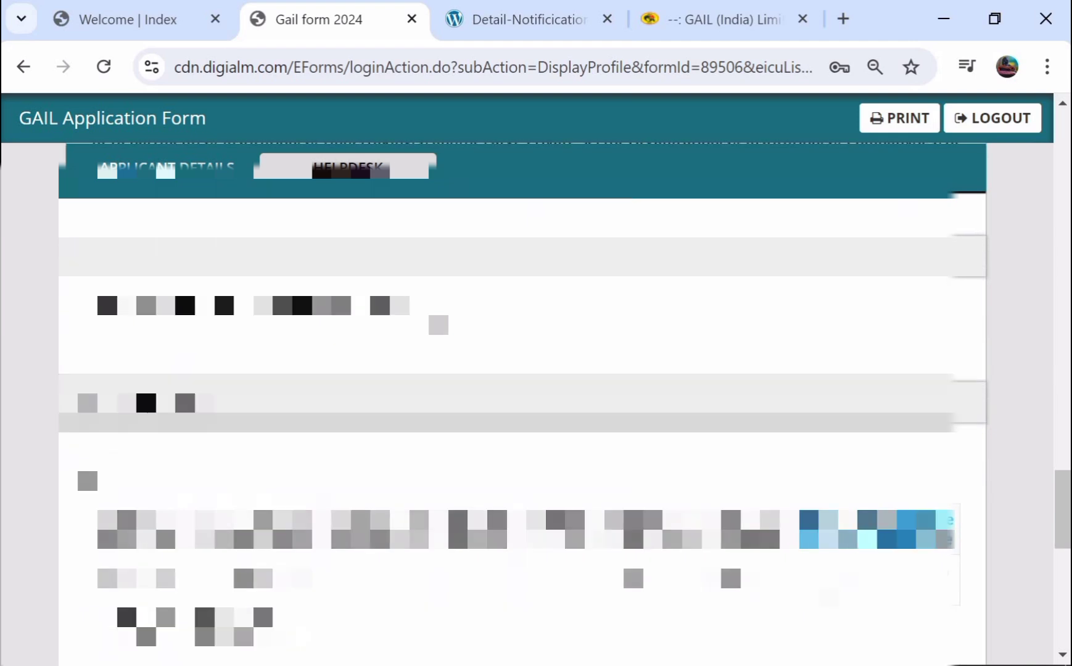
scroll(522, 432, up, 15)
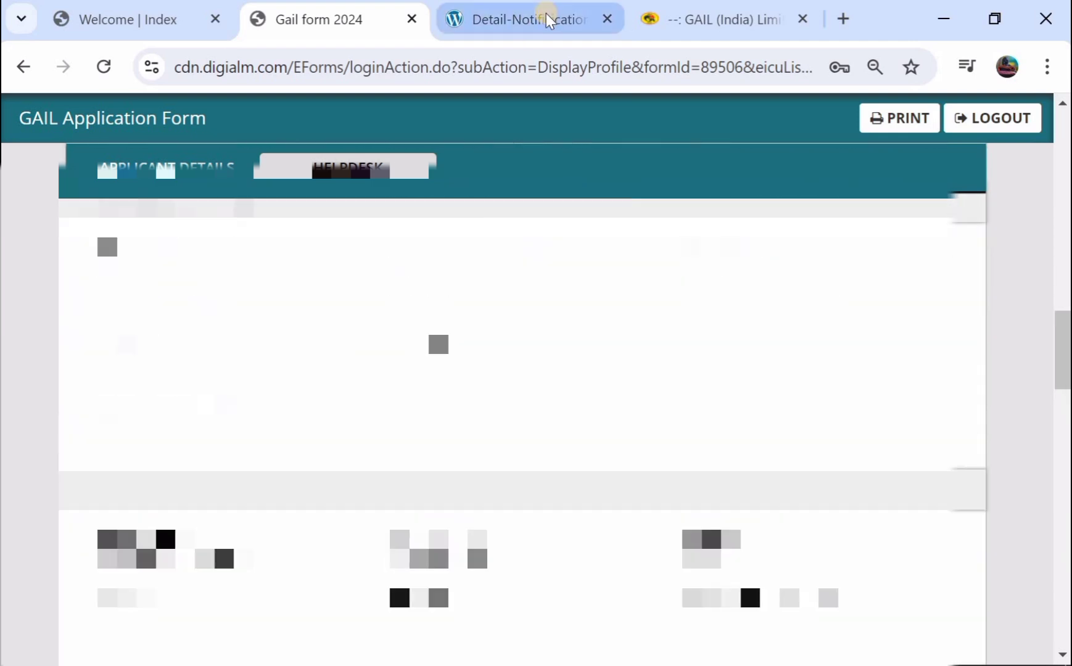
Step: Return to the GAIL (India) Applying to GAIL page and browse the Current Opening listings
click(549, 21)
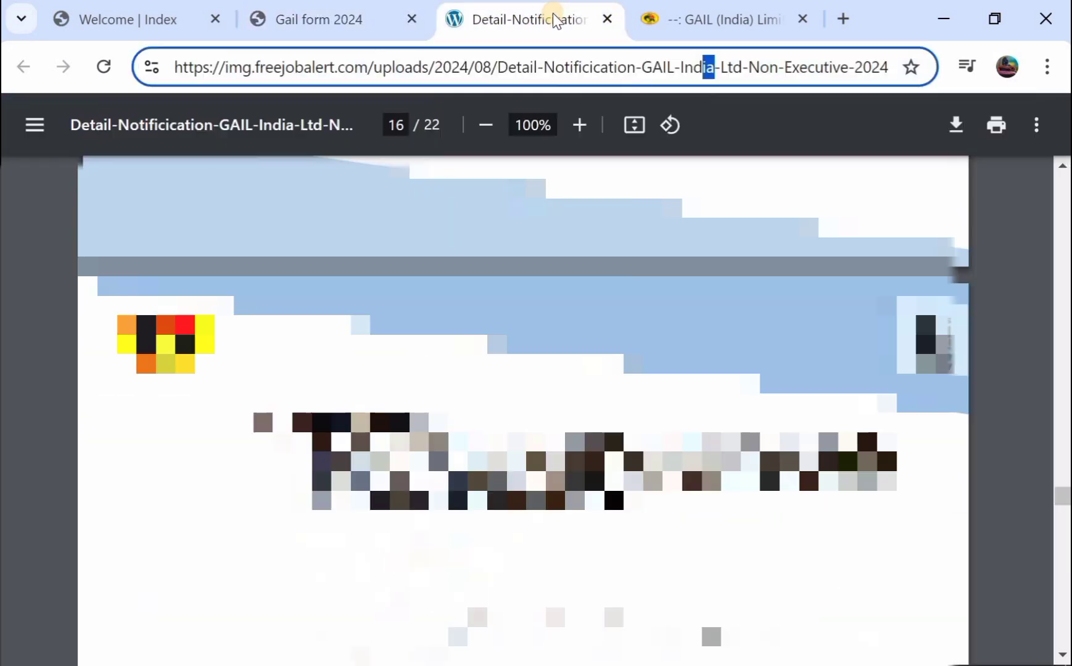
click(710, 20)
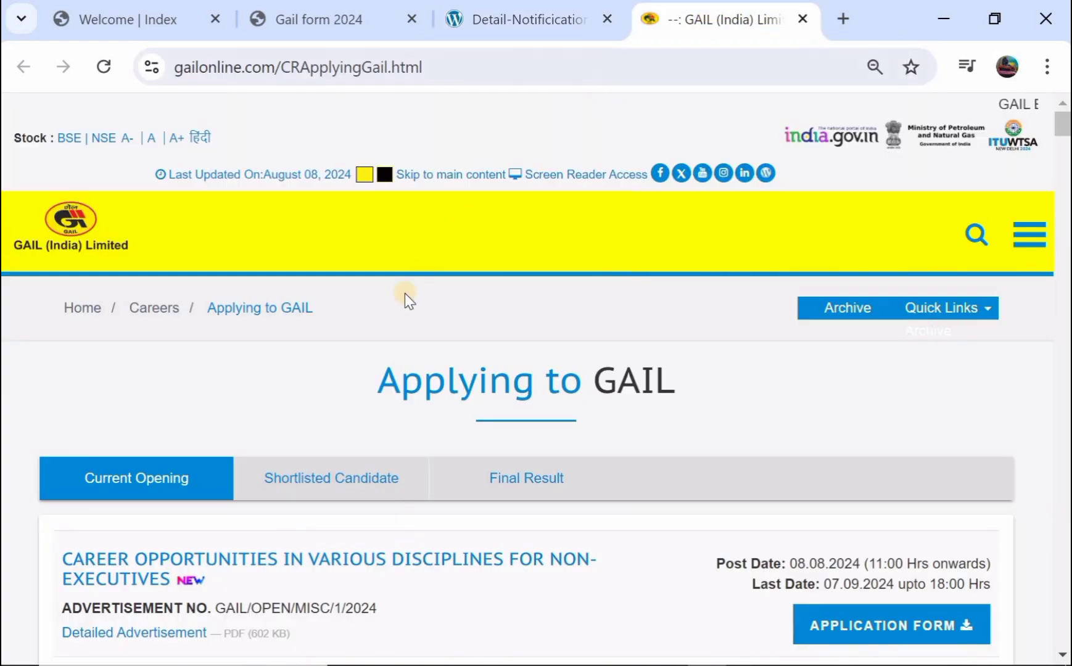
scroll(400, 300, down, 5)
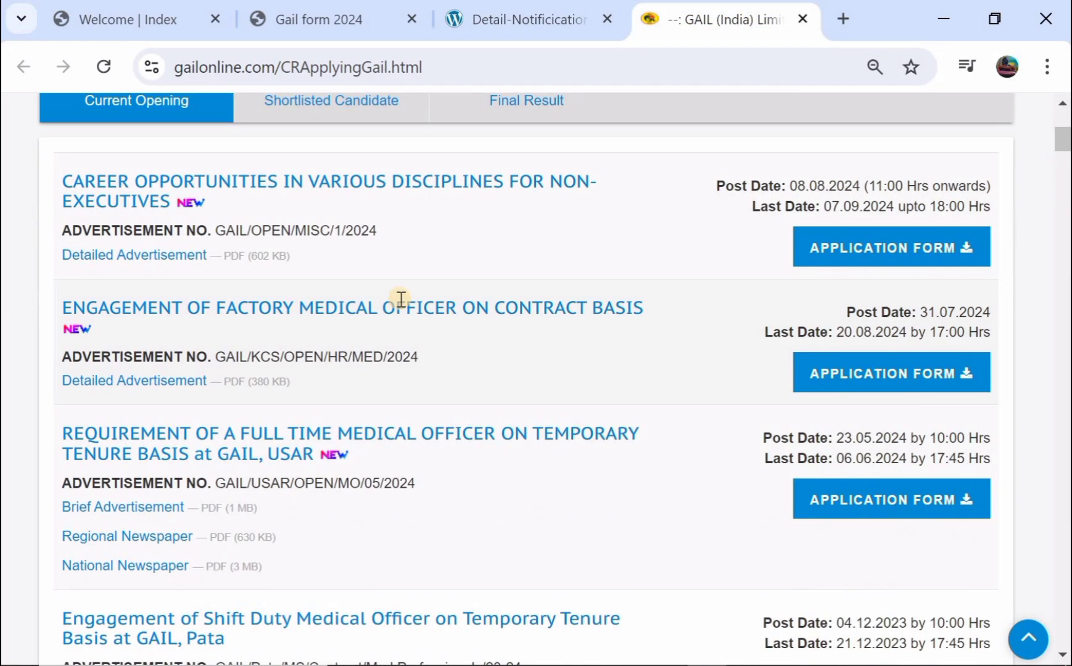
scroll(401, 298, up, 3)
scroll(400, 299, up, 2)
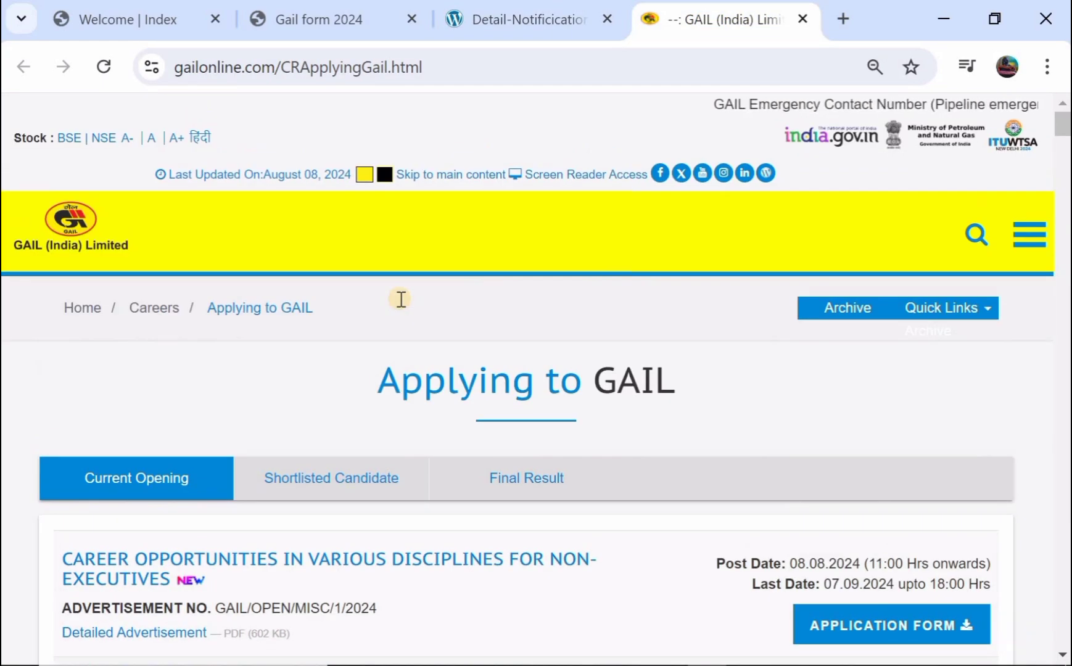
scroll(401, 300, down, 2)
scroll(401, 302, down, 5)
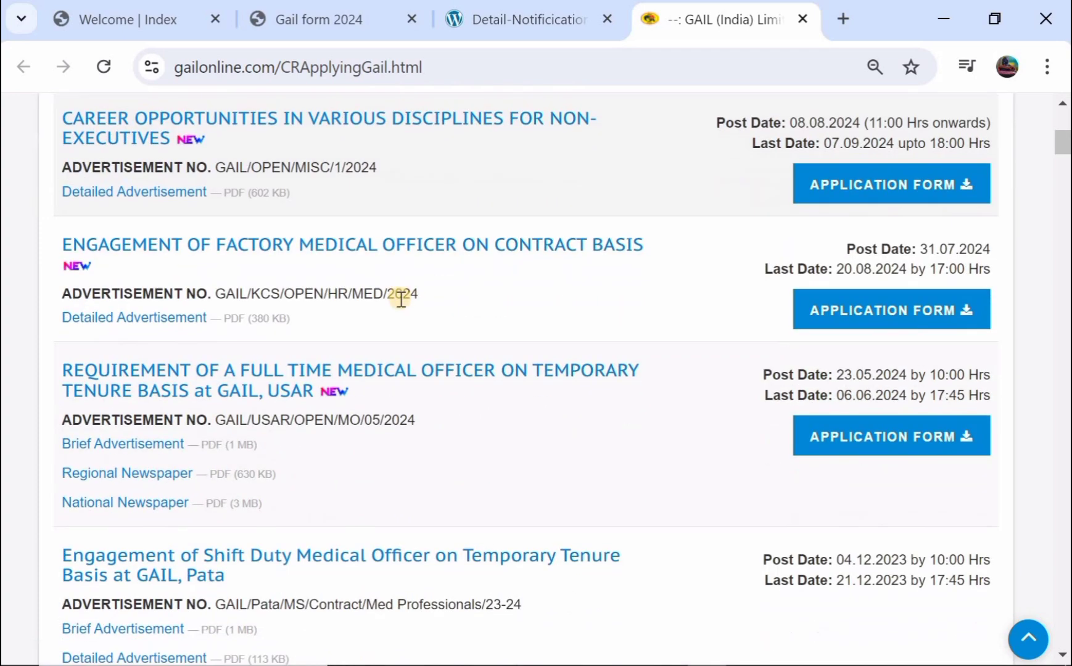
scroll(401, 299, down, 3)
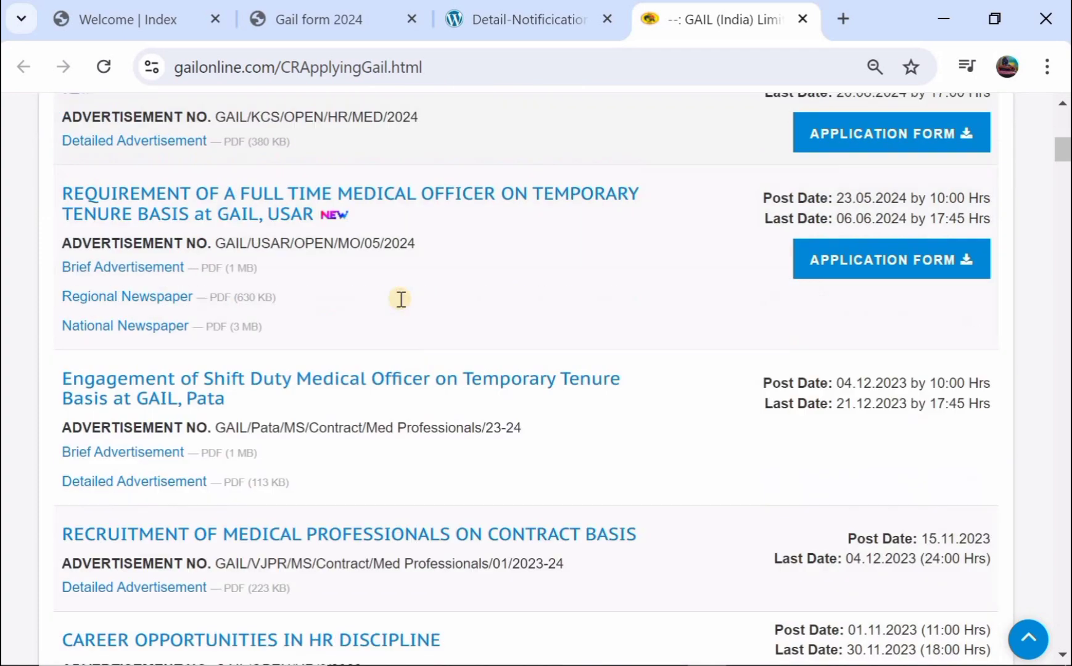